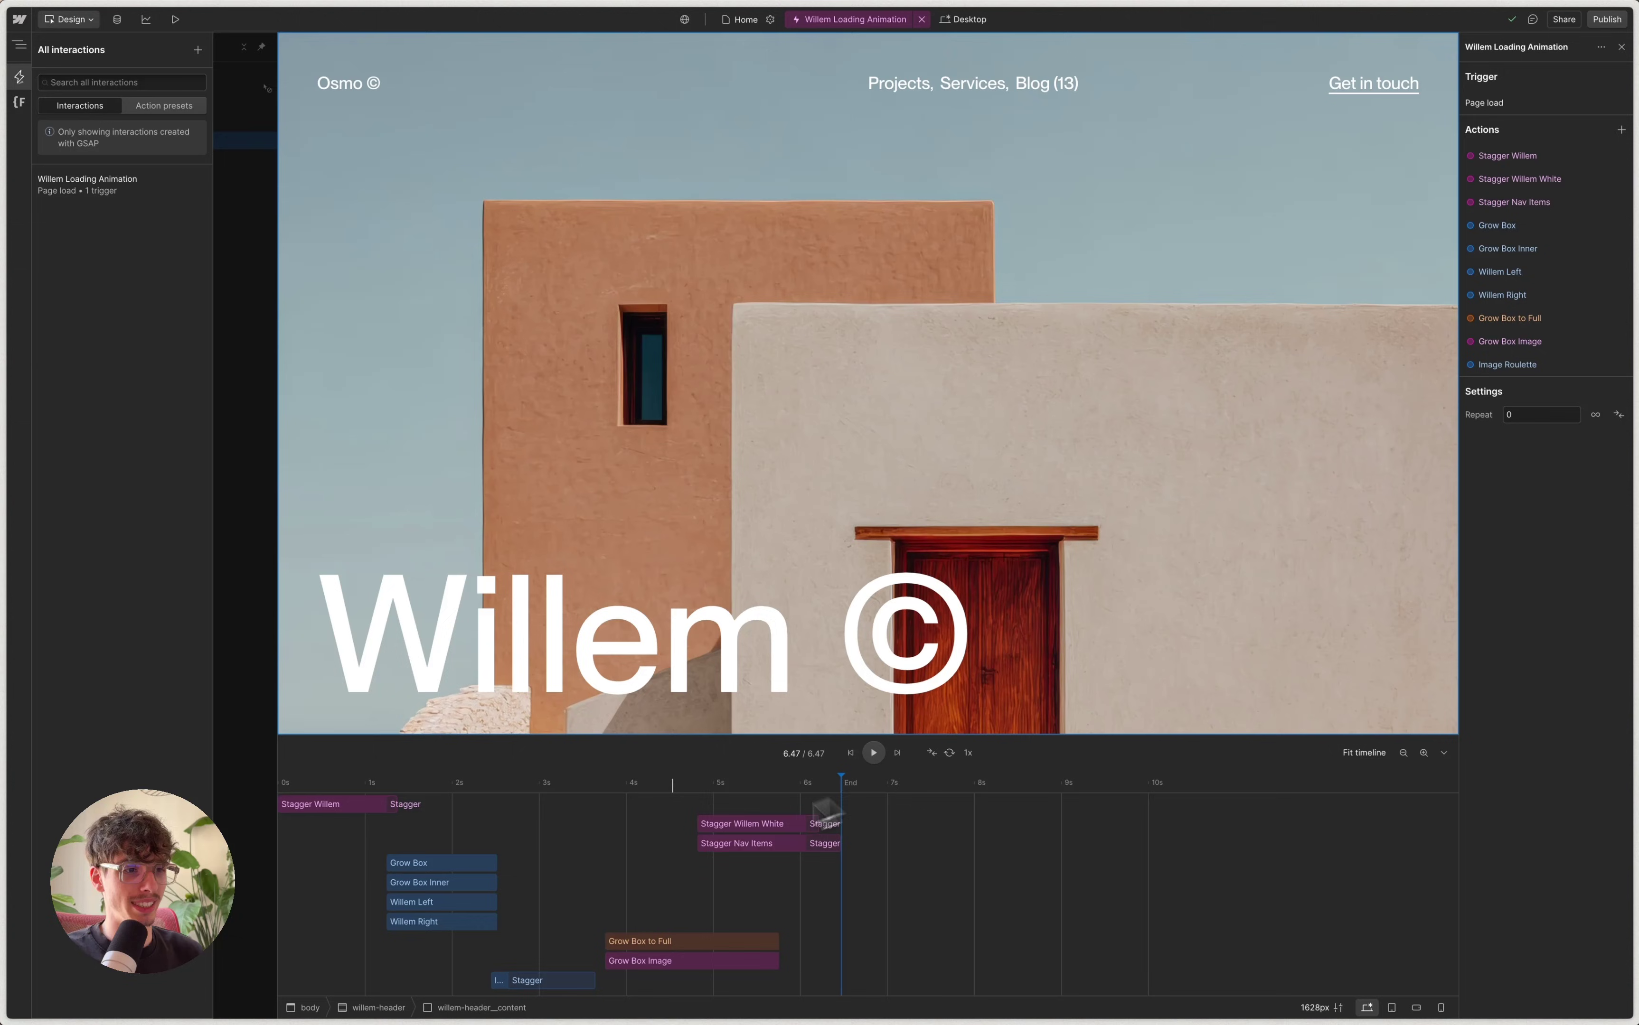
Scrub the preview back to about 2.5 s and show Grow Box's settings (width 0 to 1 em).
left_click(722, 784)
left_click_drag(739, 793, 812, 788)
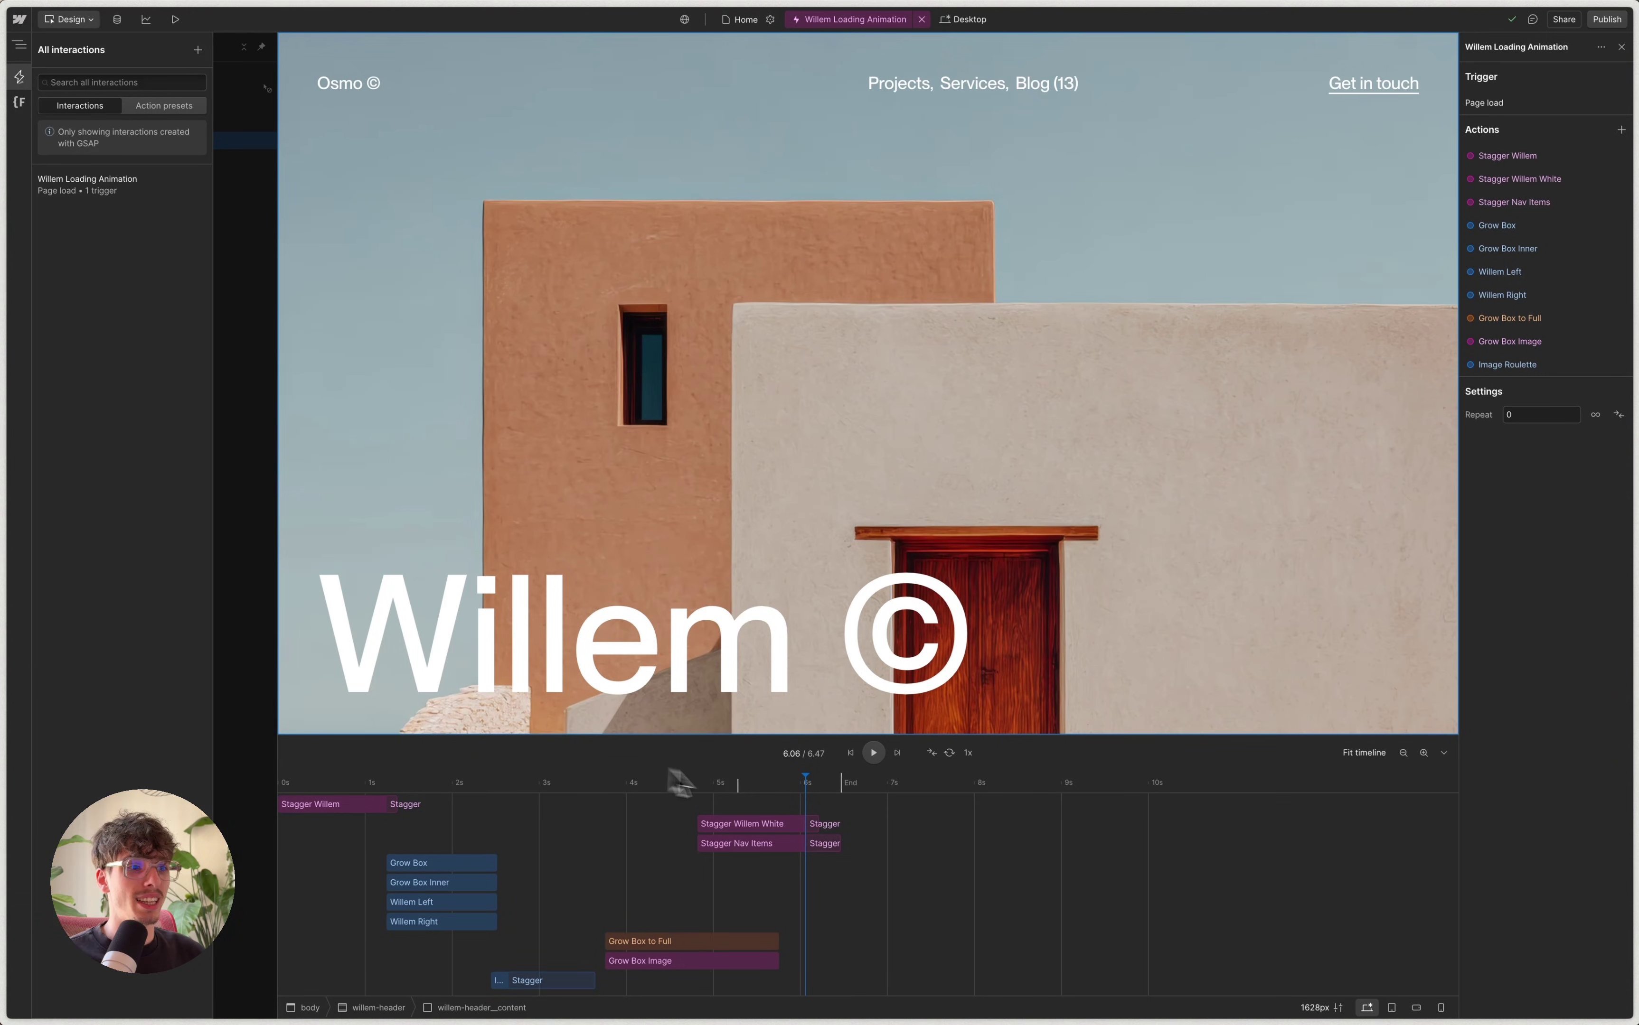
mouse_move(759, 787)
left_mouse_down()
mouse_move(330, 797)
mouse_move(739, 793)
left_mouse_up()
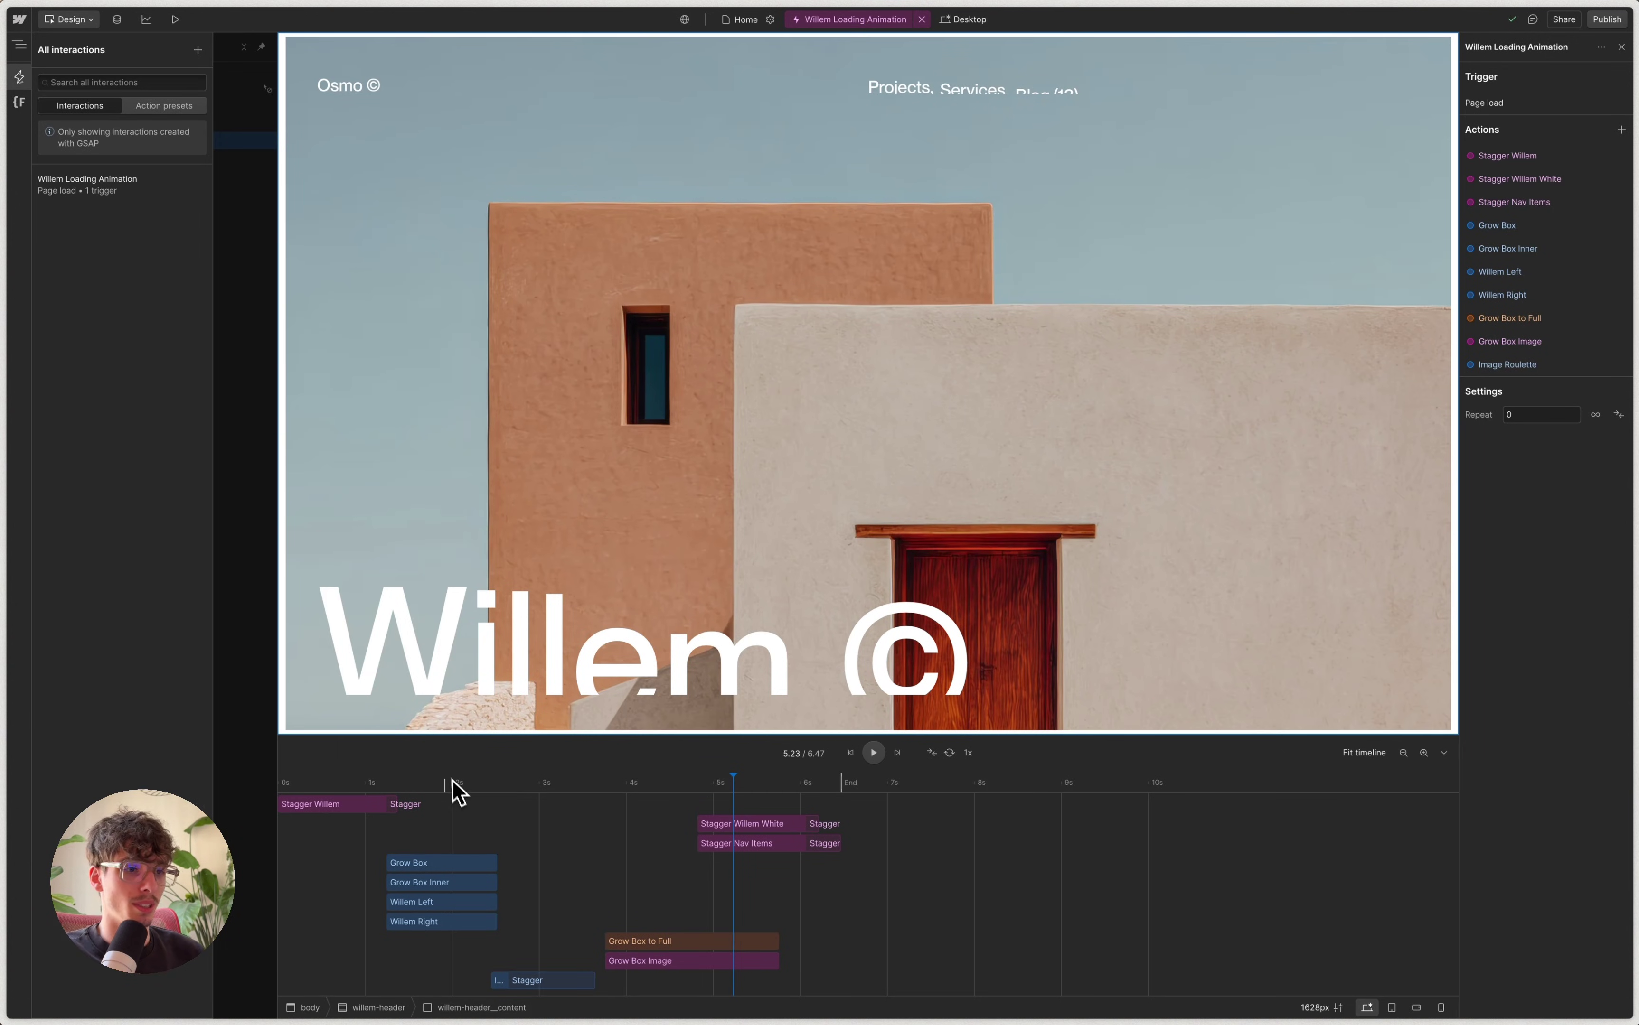
left_click_drag(677, 780, 495, 783)
left_click(435, 864)
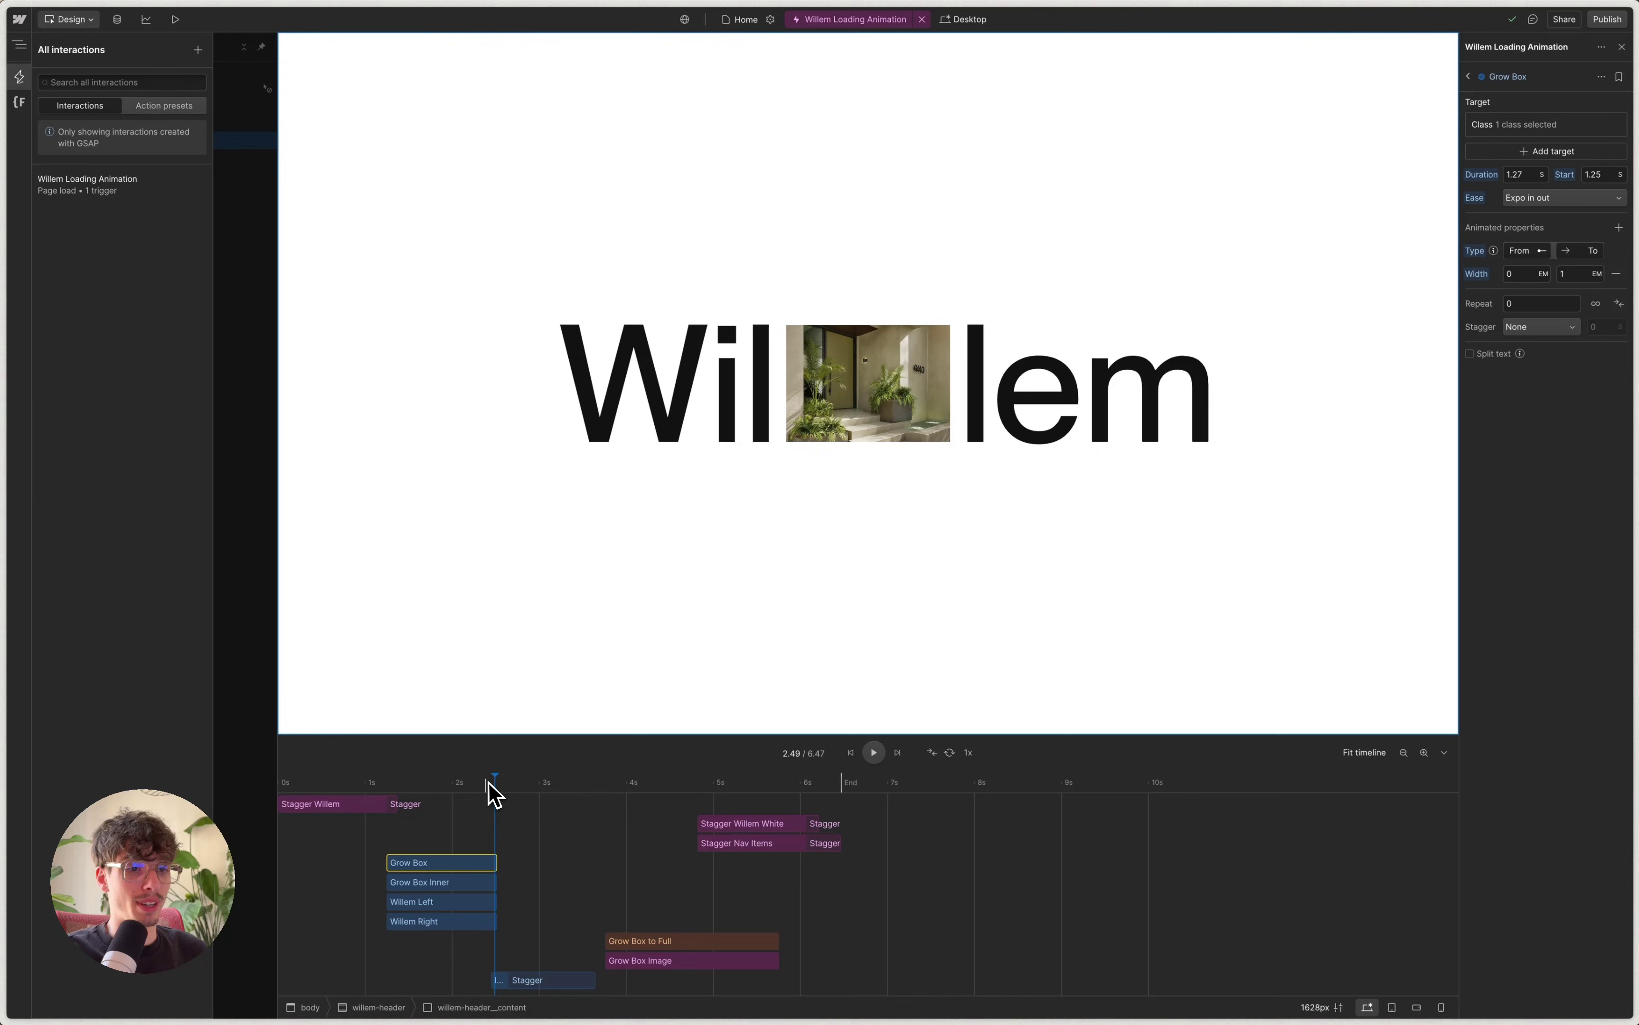
Scrub the page-load preview between about 2.15 s and 3.9 s, then back to the start.
left_click(467, 787)
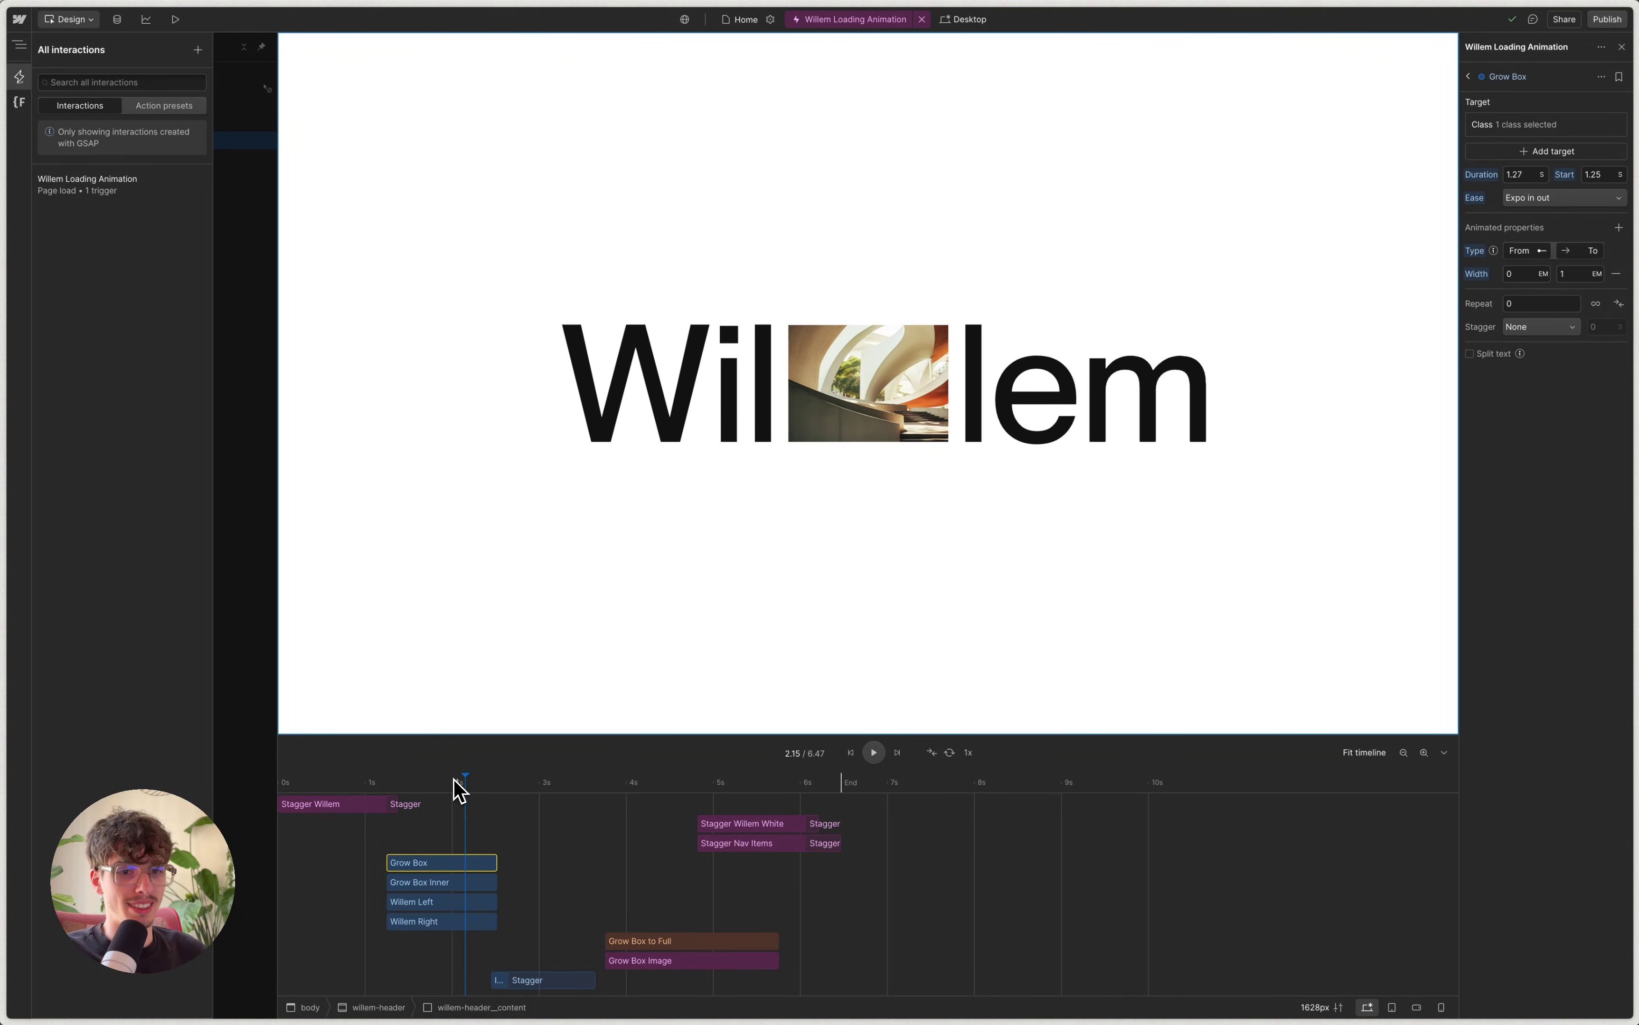
left_click_drag(456, 782, 347, 781)
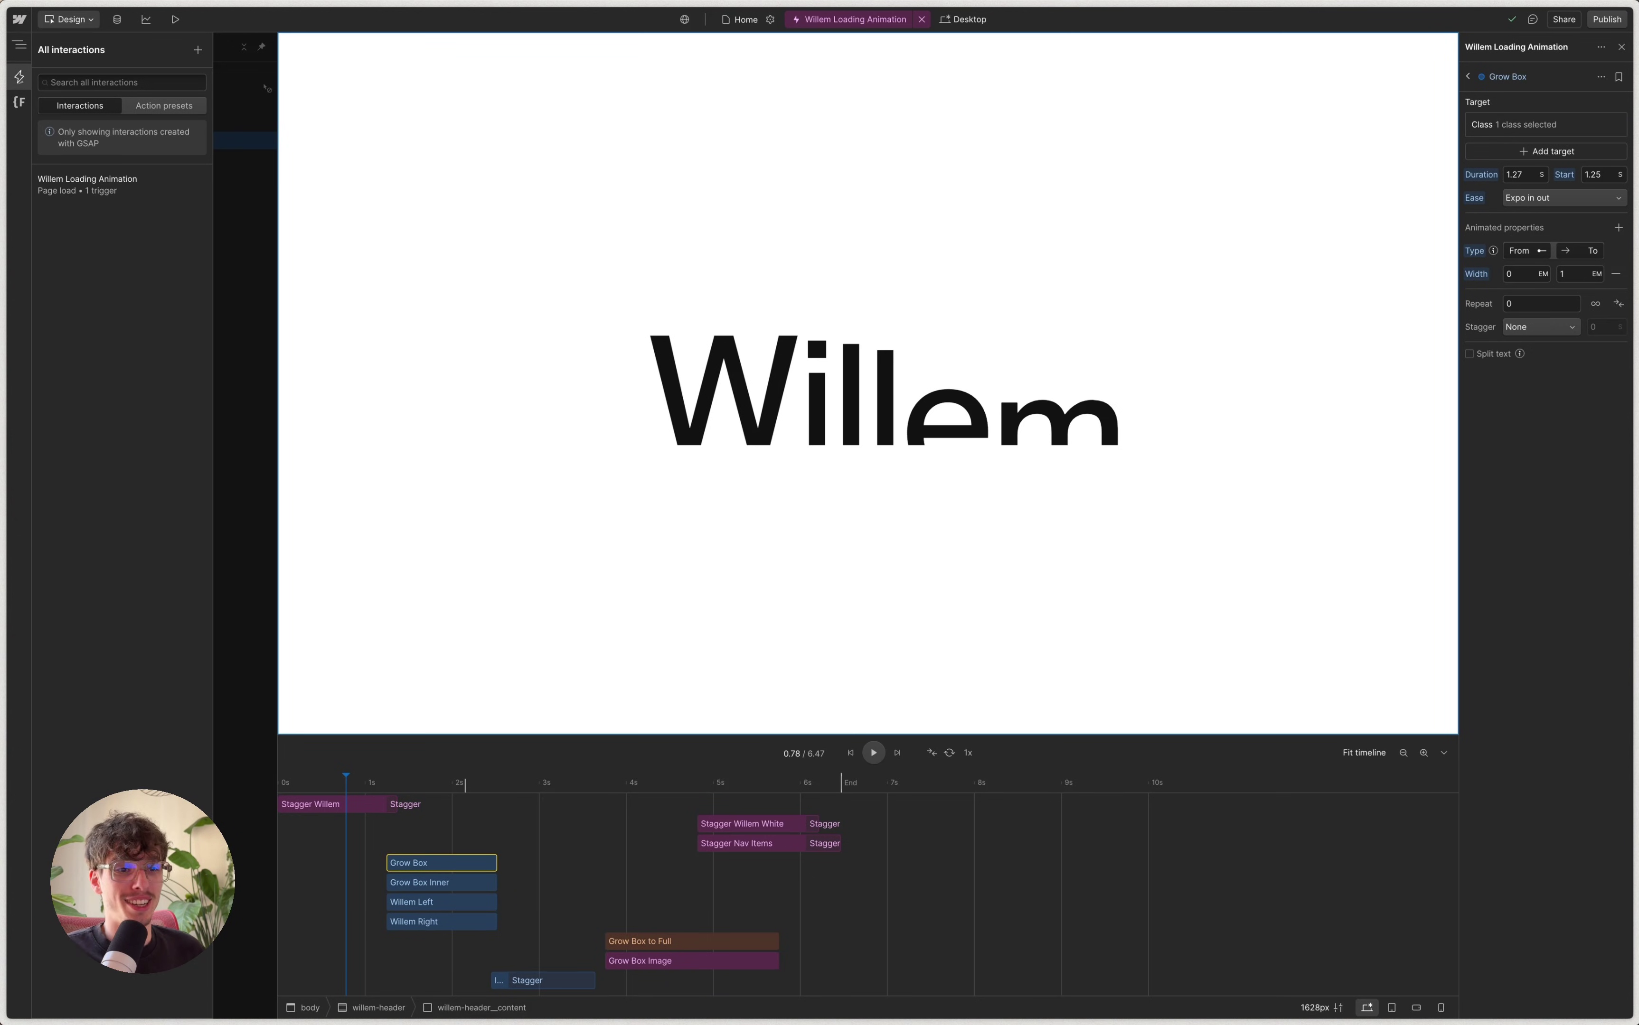
left_click(615, 781)
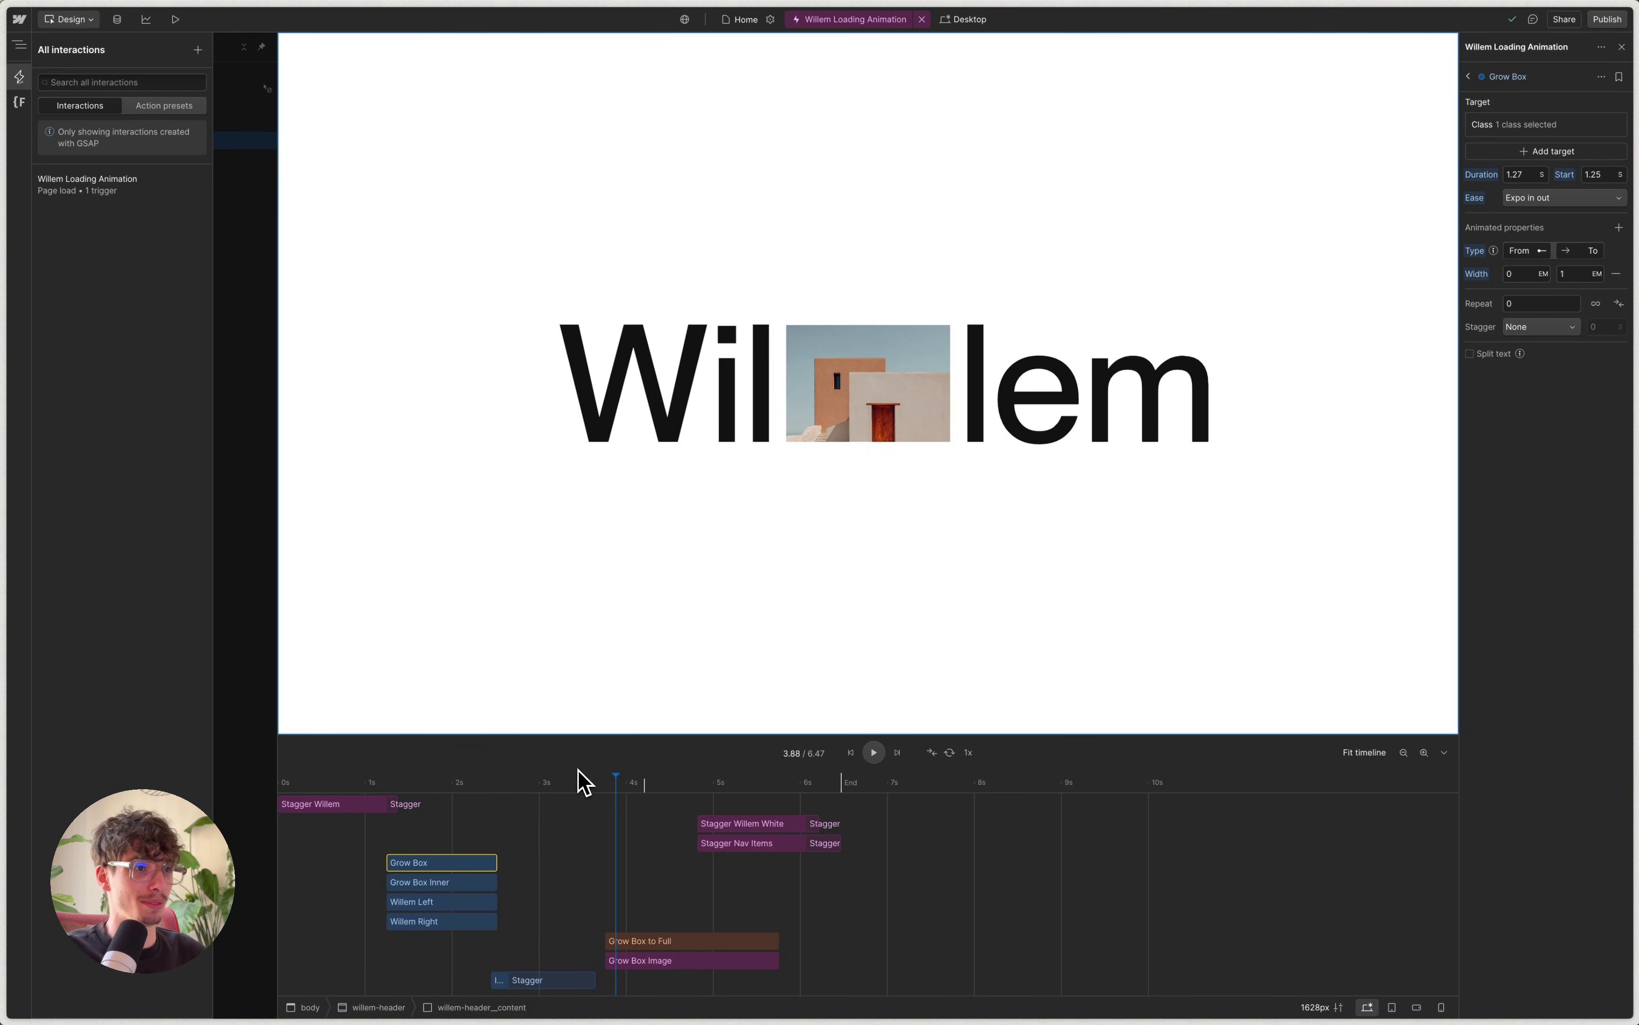
left_click_drag(583, 781, 258, 772)
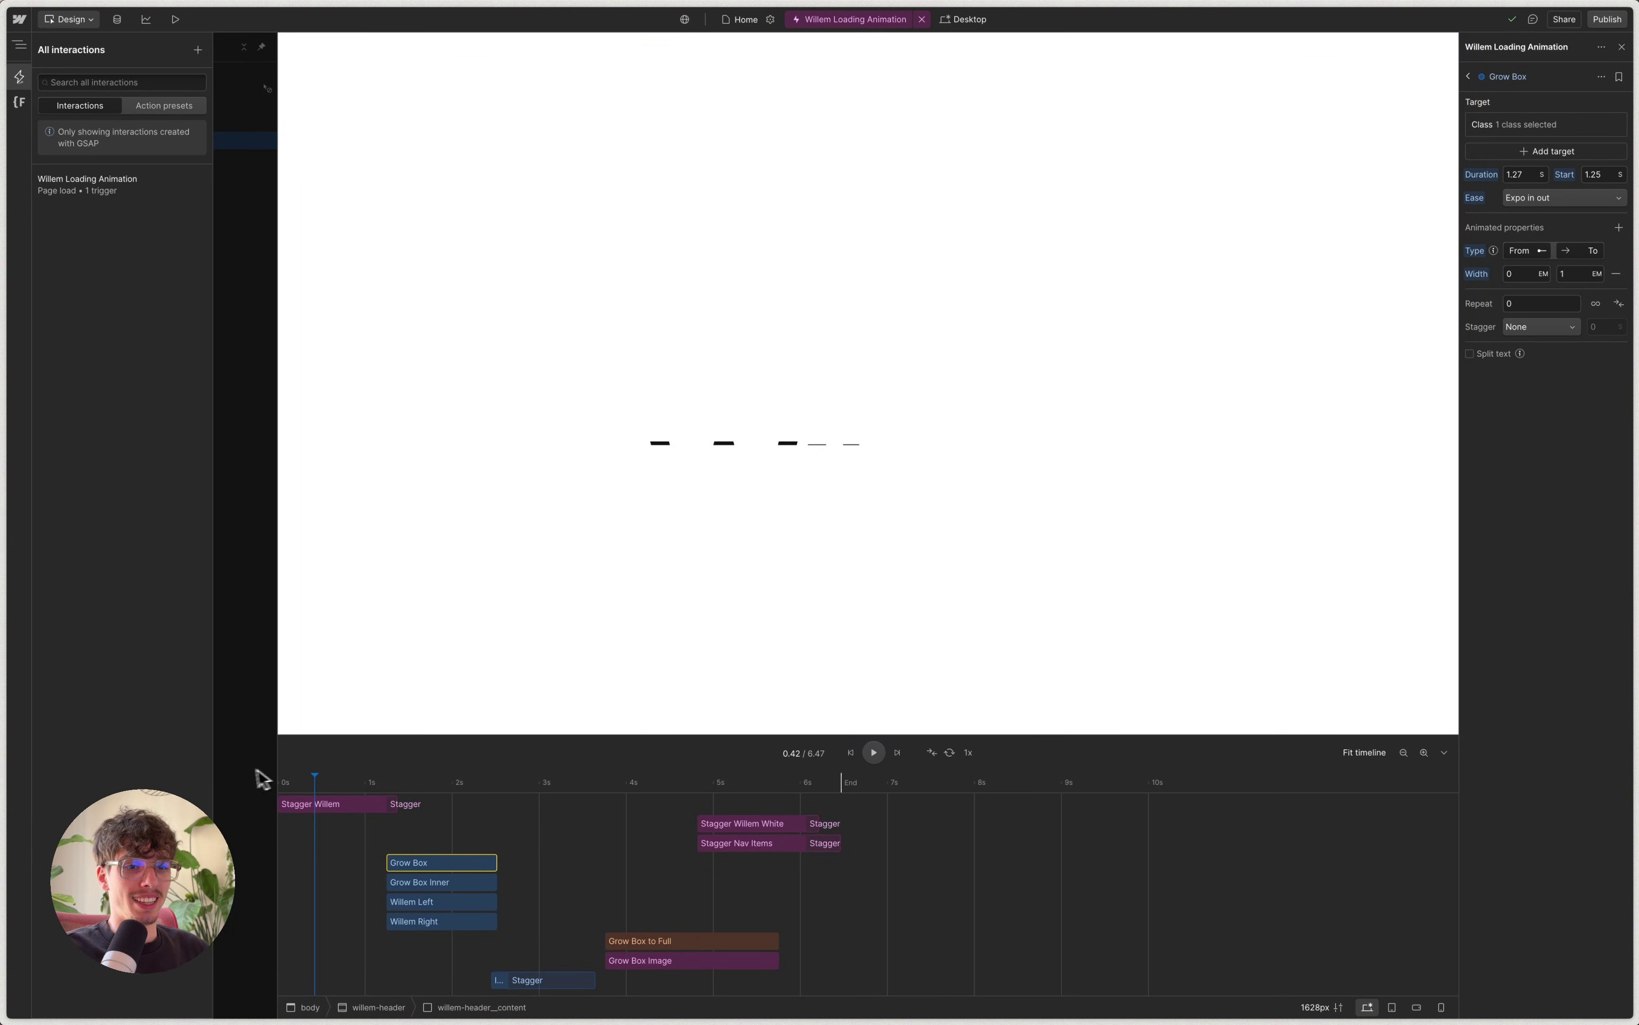
Step through Stagger Willem, Grow Box, Grow Box Inner, Willem Left and Willem Right, then scrub to about 1 s.
left_click(307, 803)
left_click(428, 864)
left_click(431, 884)
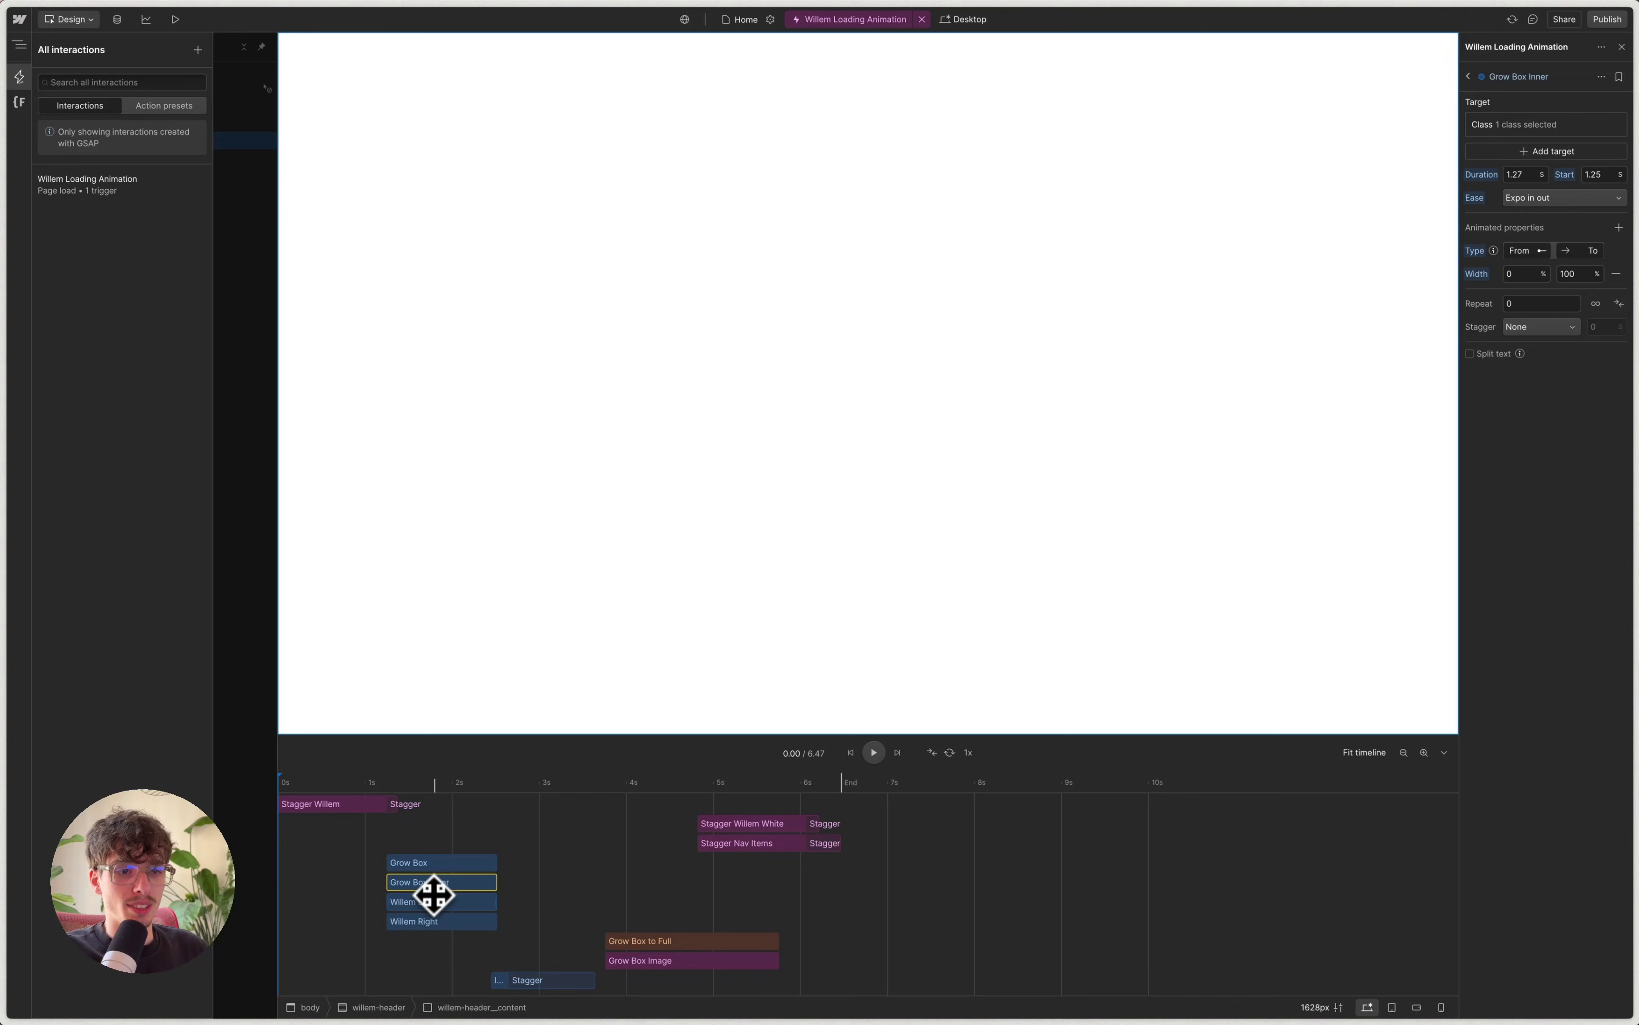
left_click(428, 903)
left_click(432, 921)
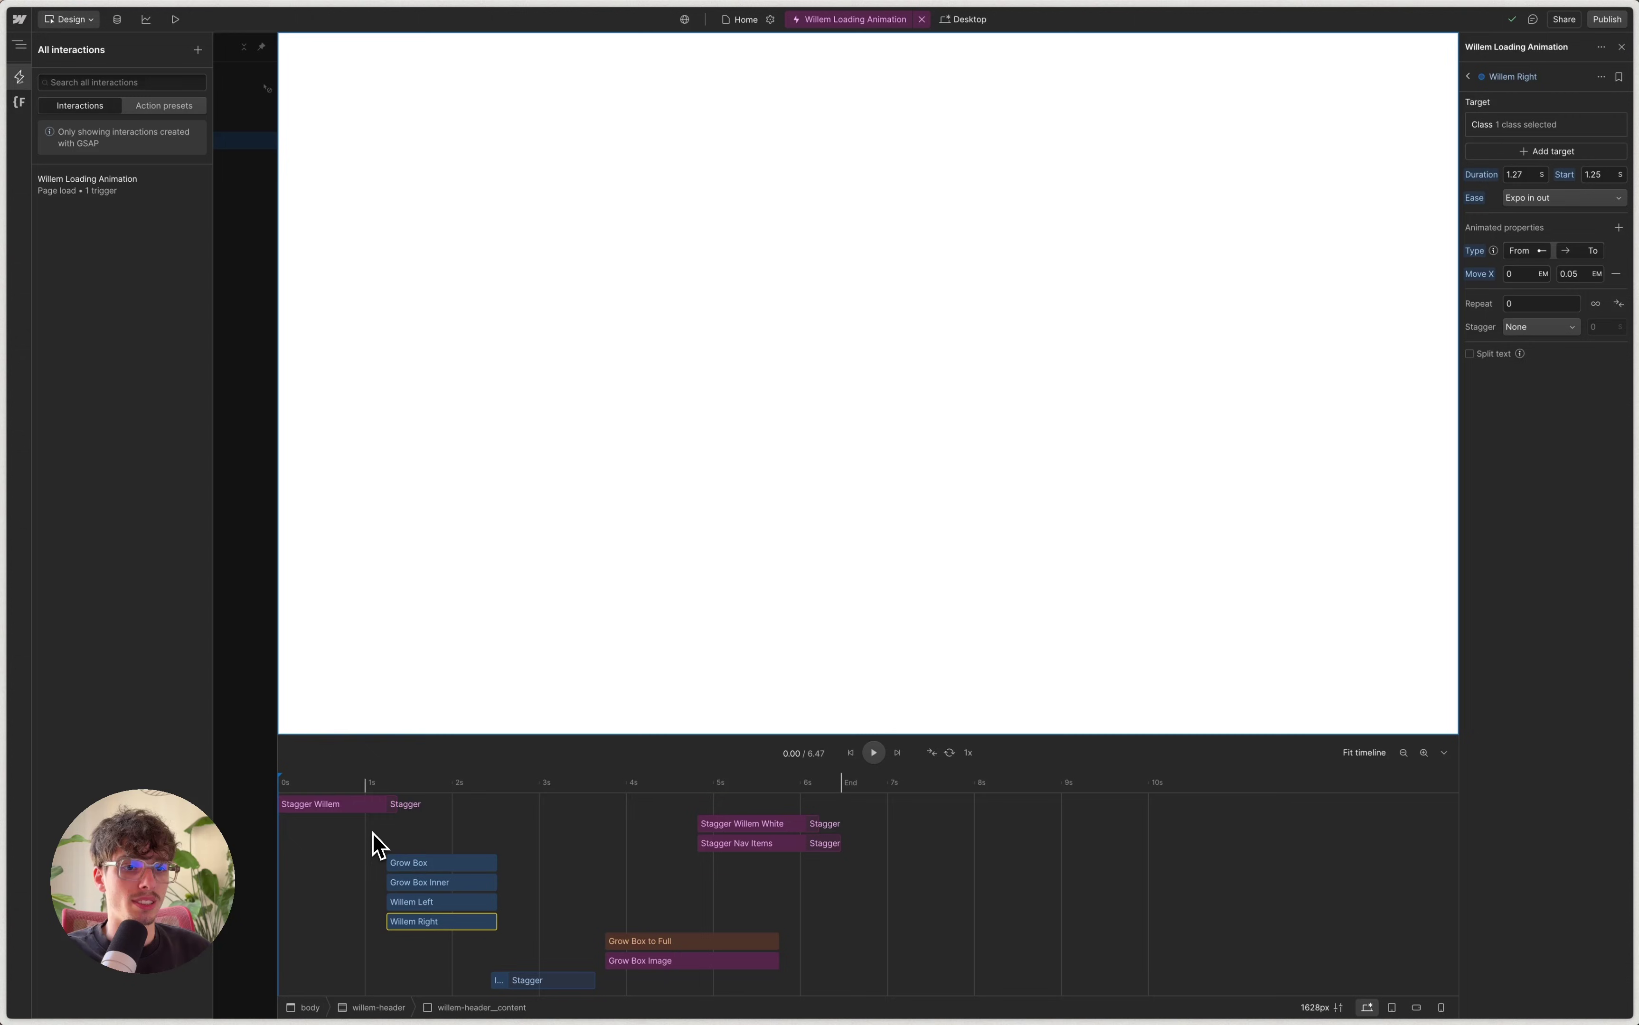
left_click_drag(309, 781, 353, 780)
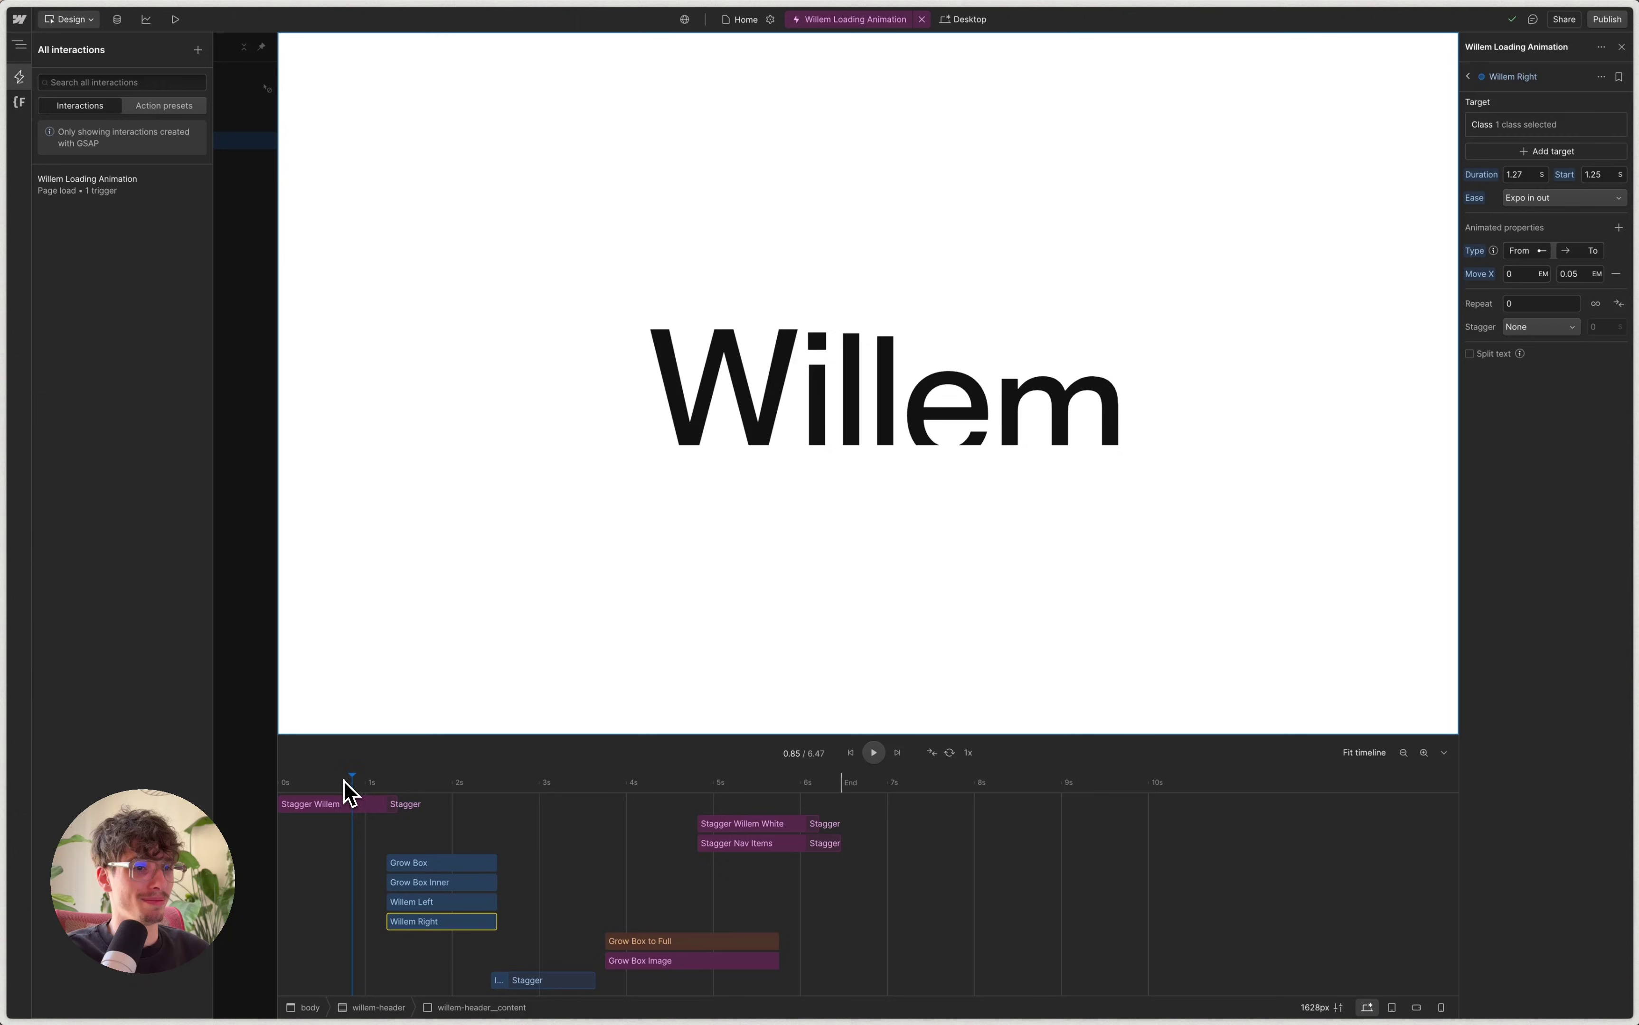
left_click_drag(352, 780, 367, 779)
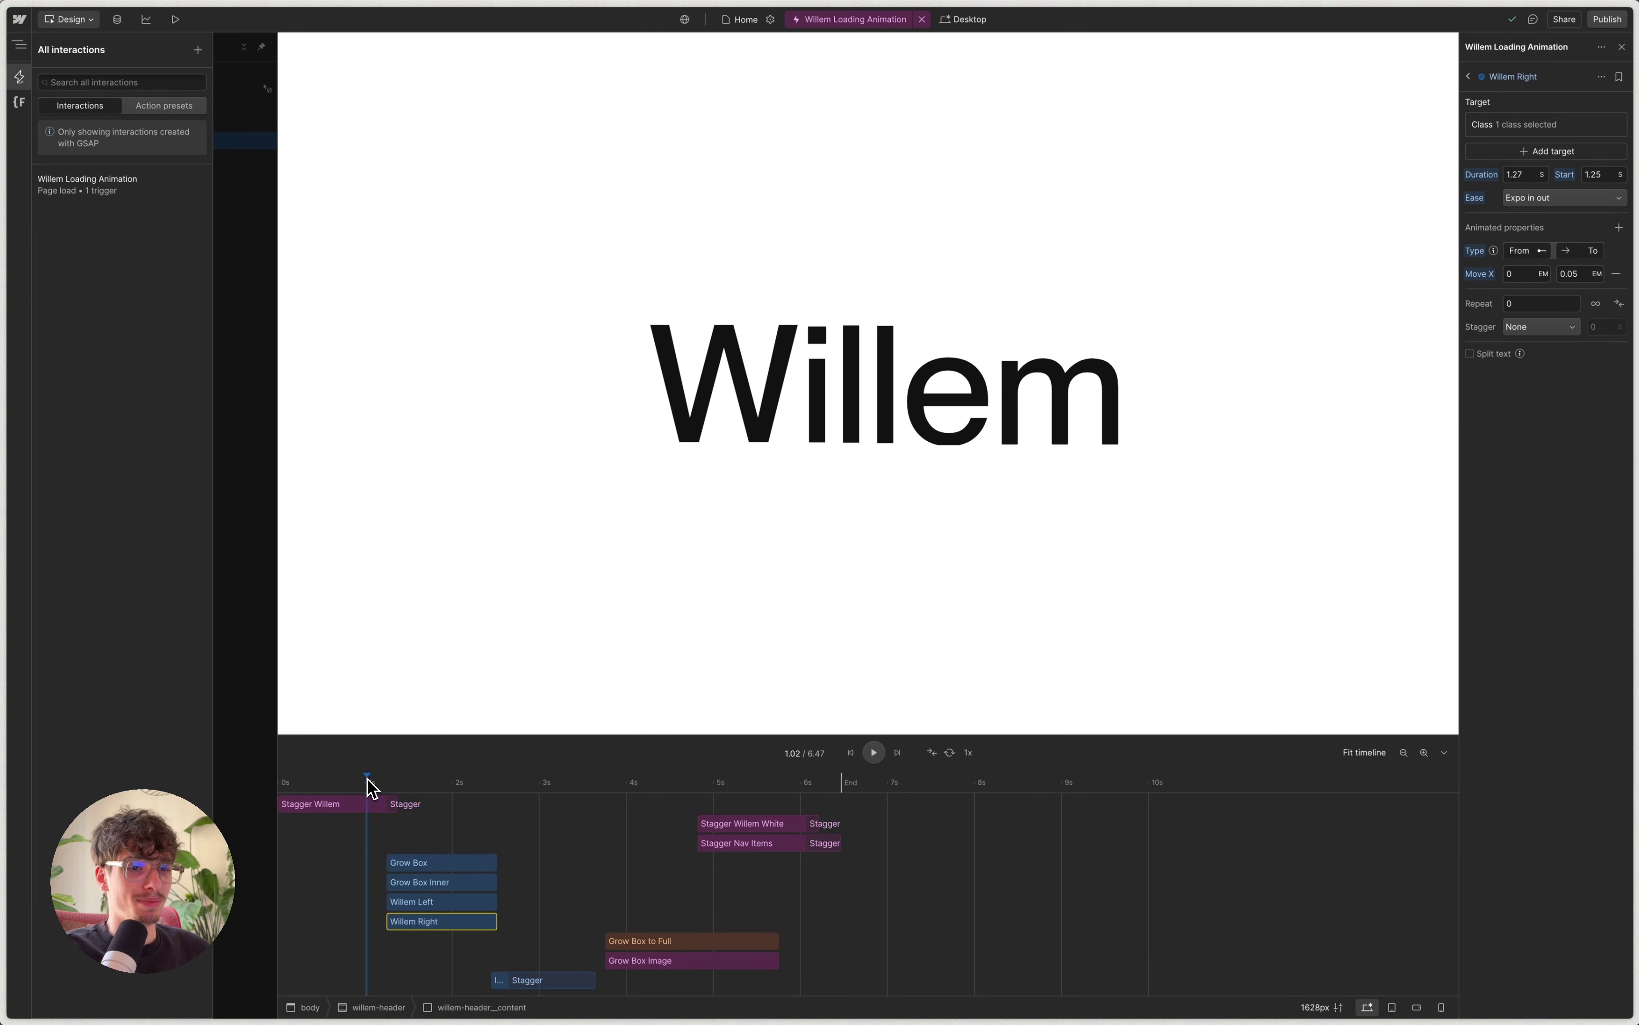
Open Stagger Willem's target settings and keep the scope as all matching elements.
left_click(336, 802)
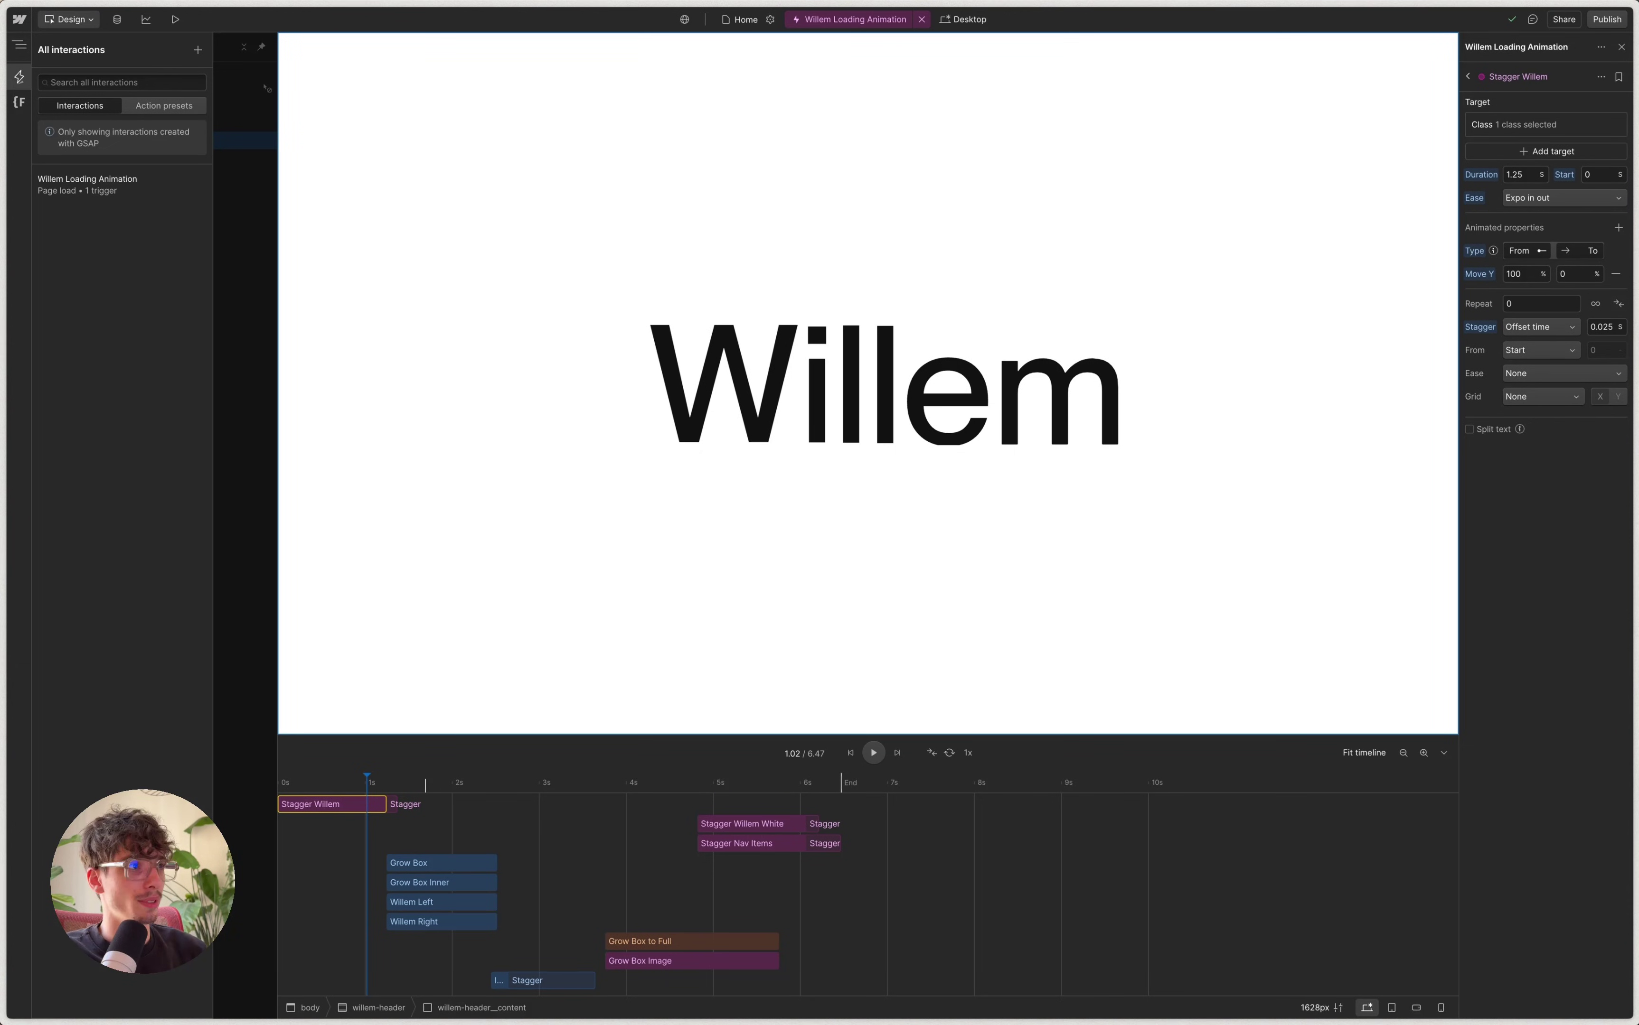
left_click(1504, 126)
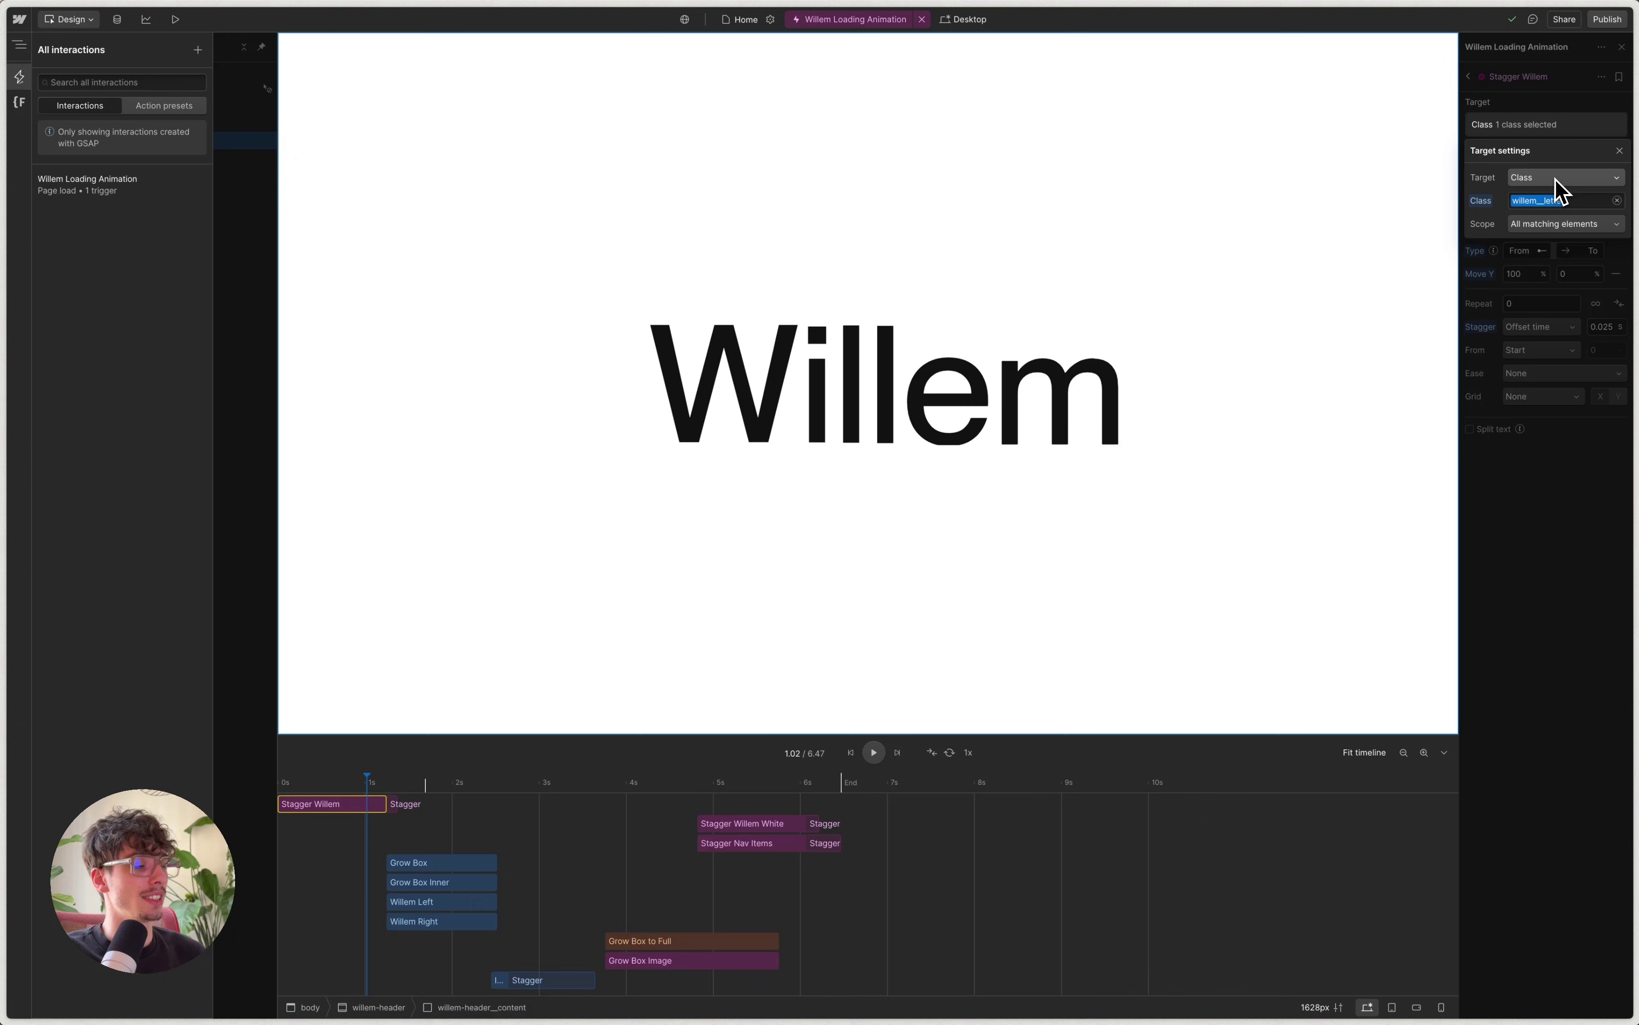
left_click(1529, 226)
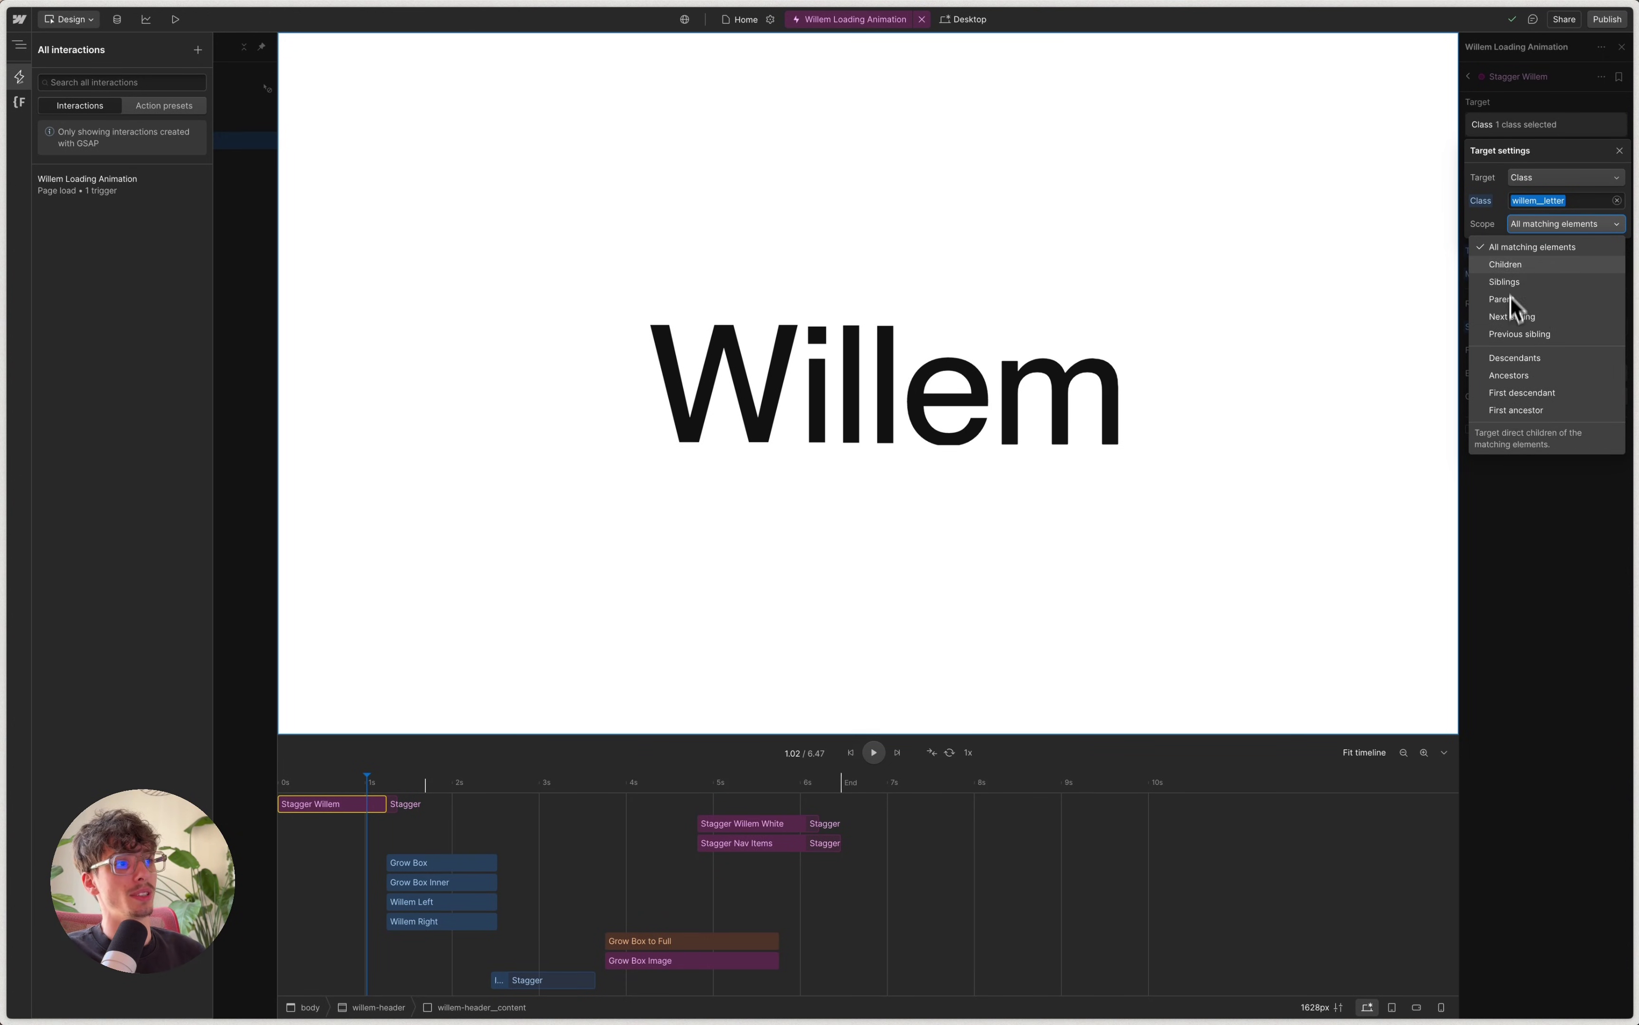
left_click(1519, 227)
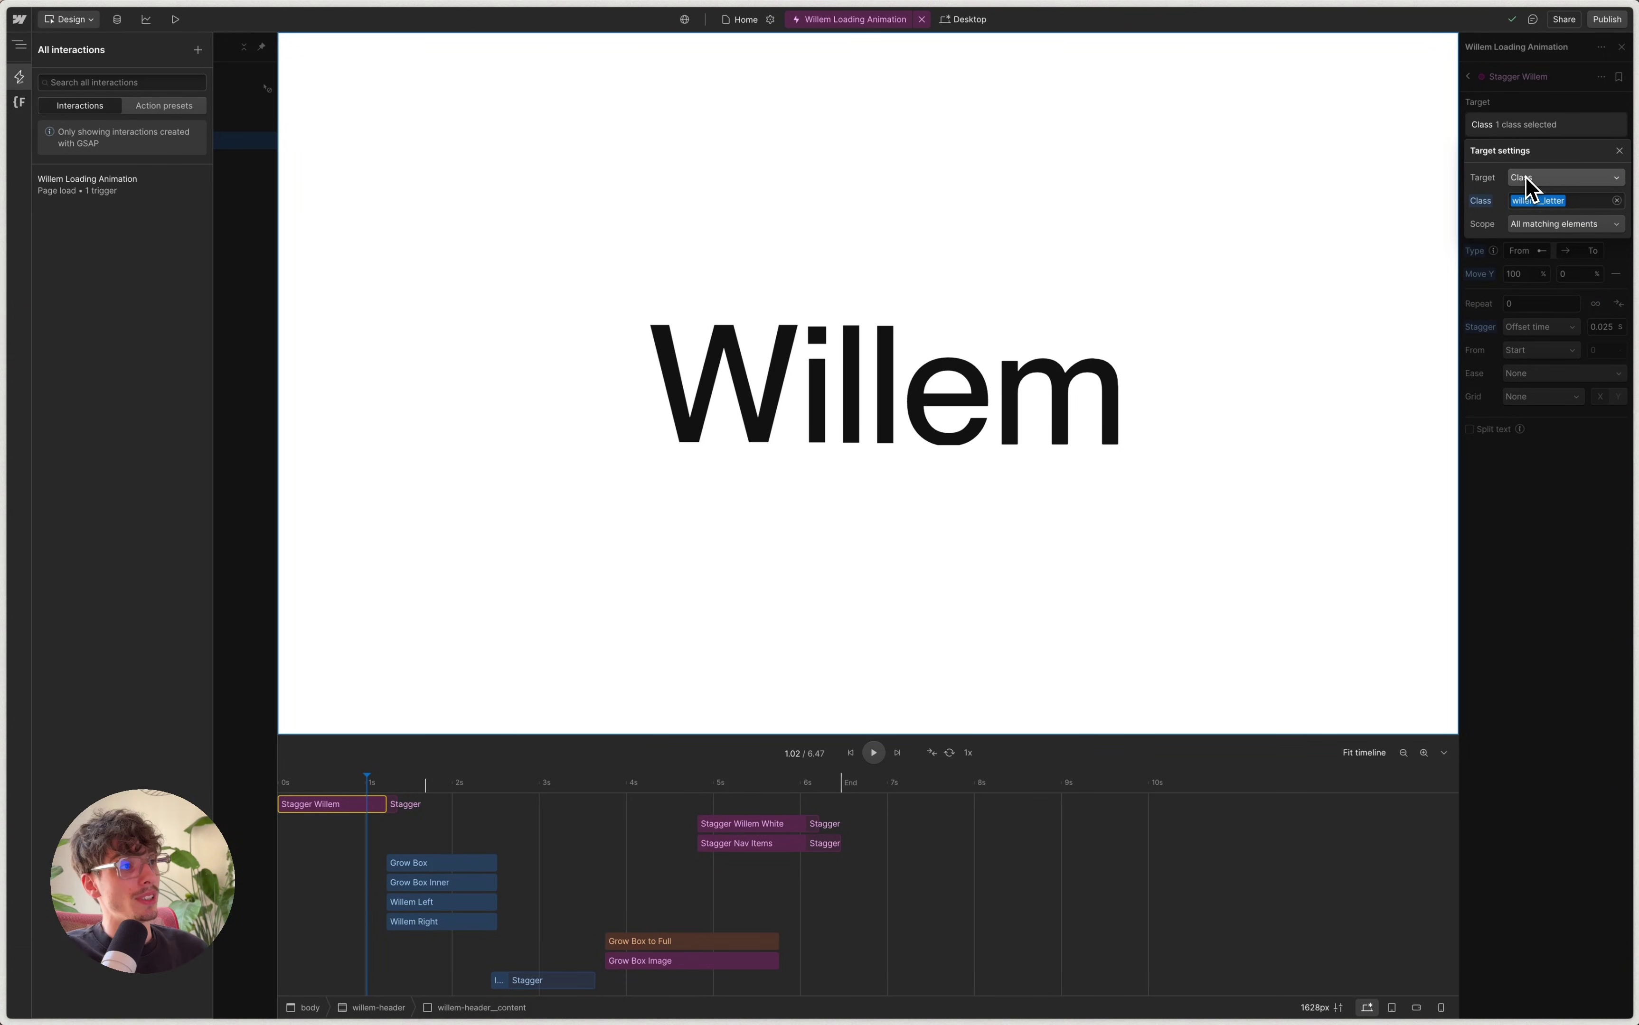
Change the target type from Class to Custom selector, leaving the selector empty.
left_click(1539, 178)
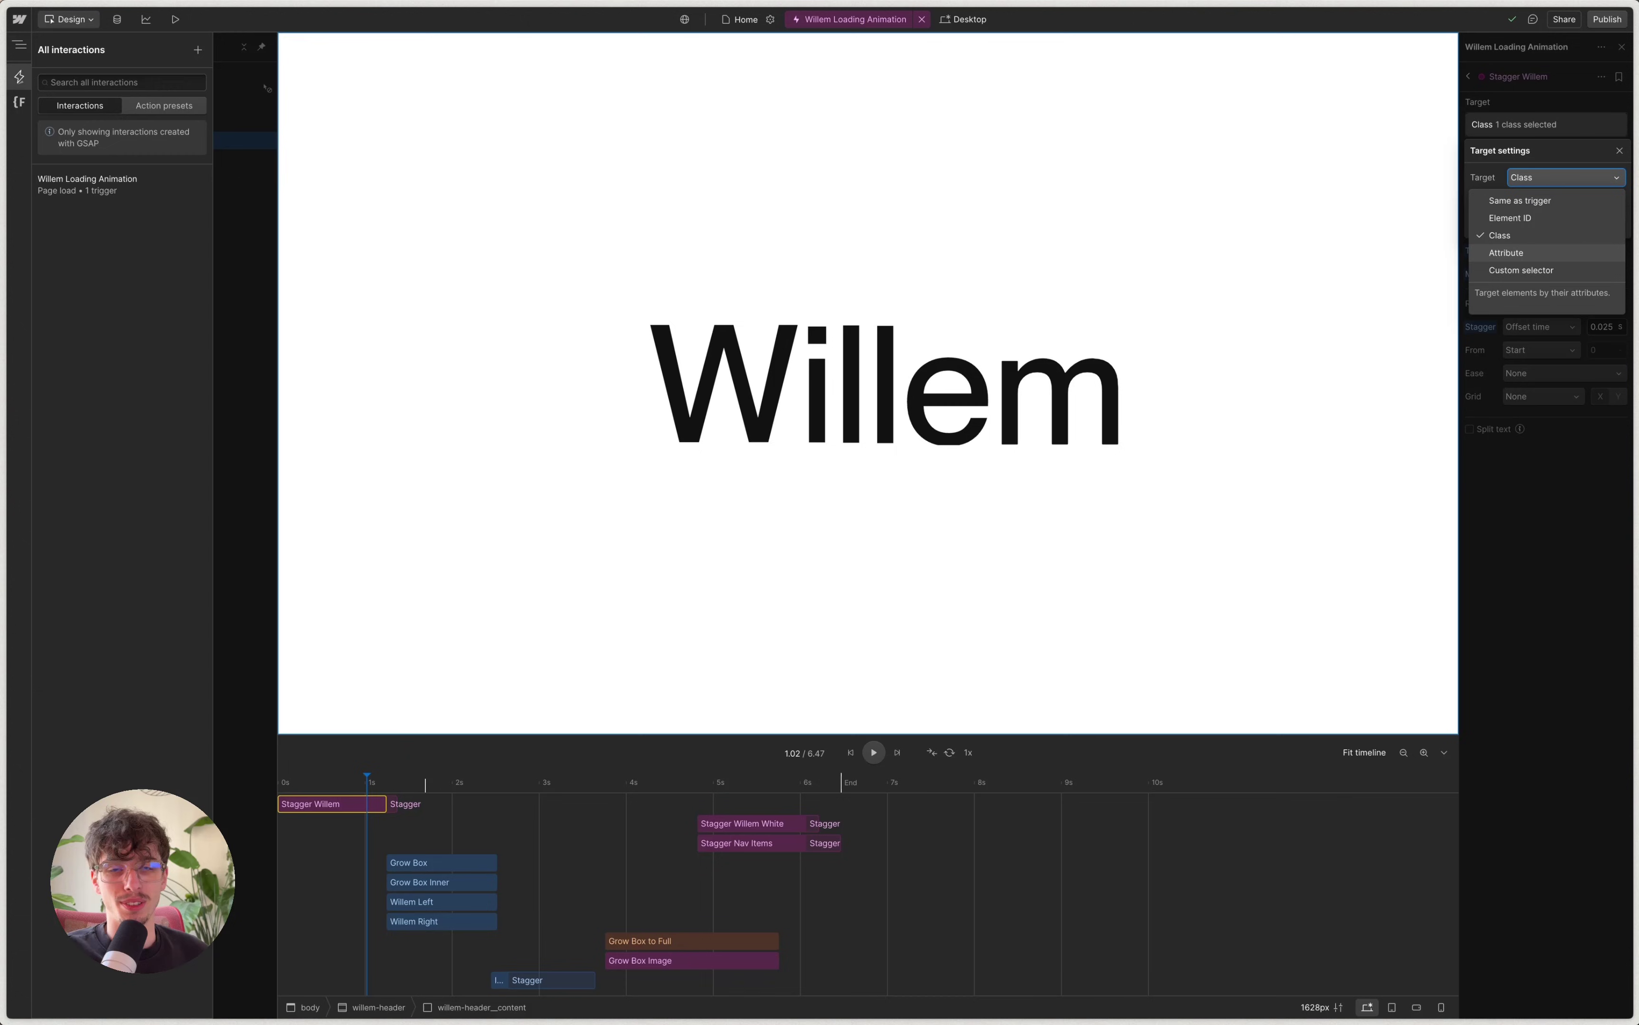
left_click(1519, 272)
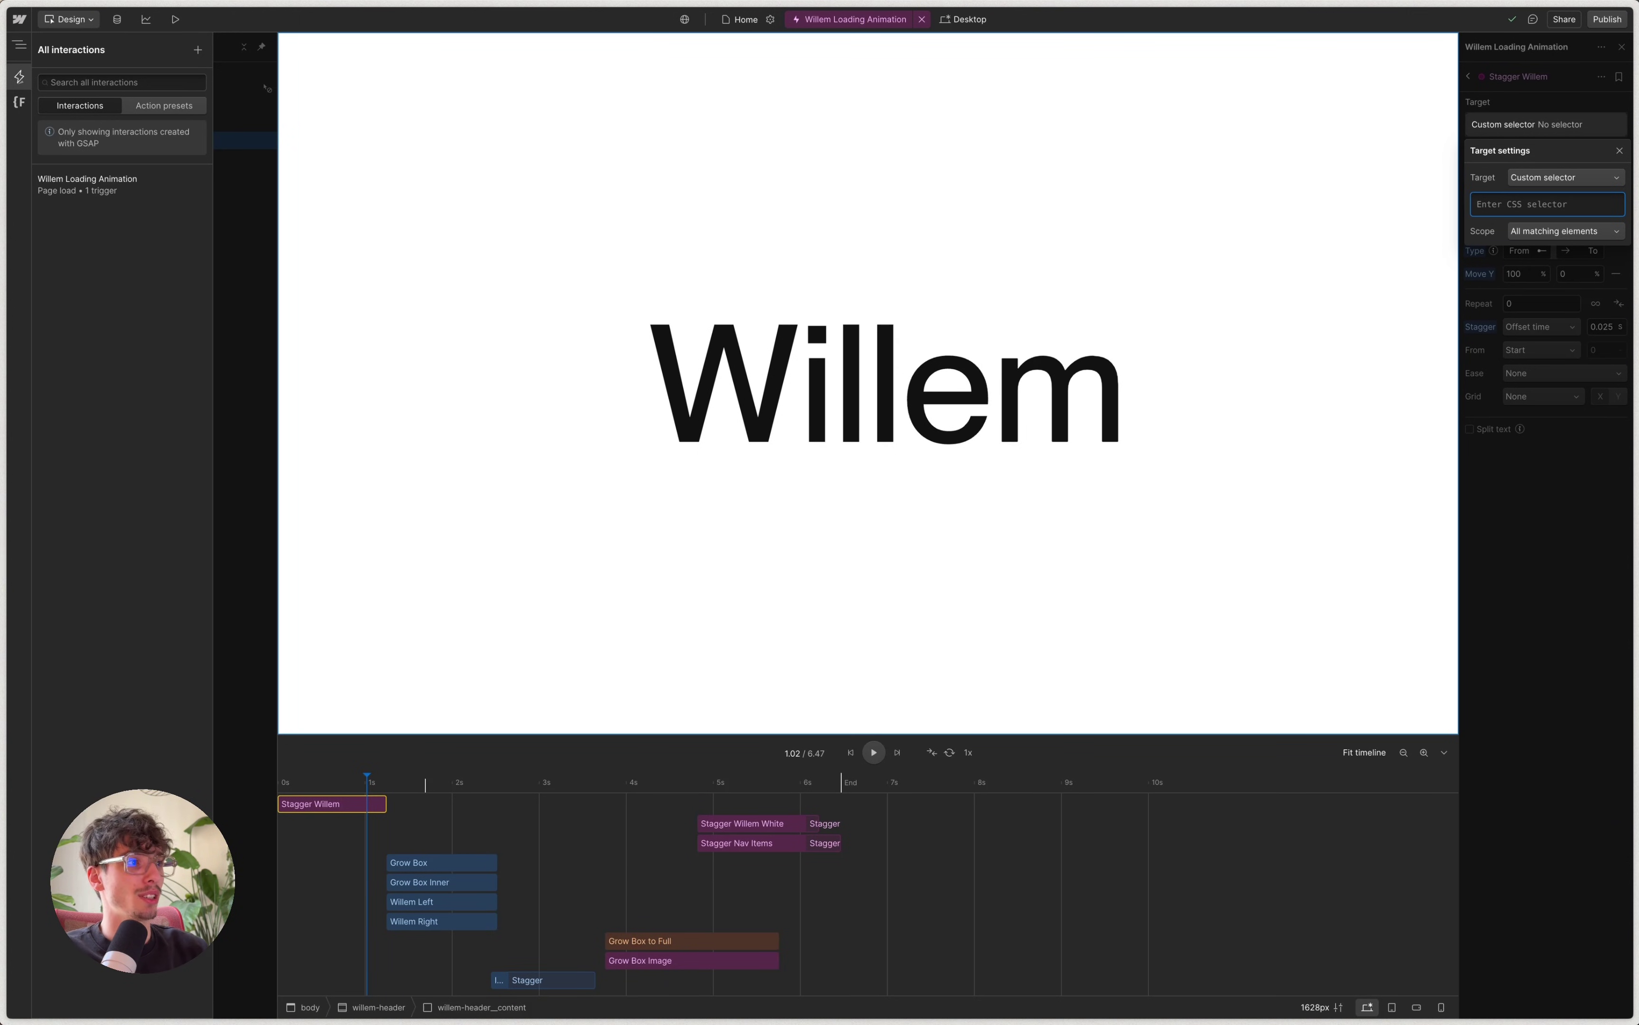
left_click(1557, 178)
left_click(1550, 155)
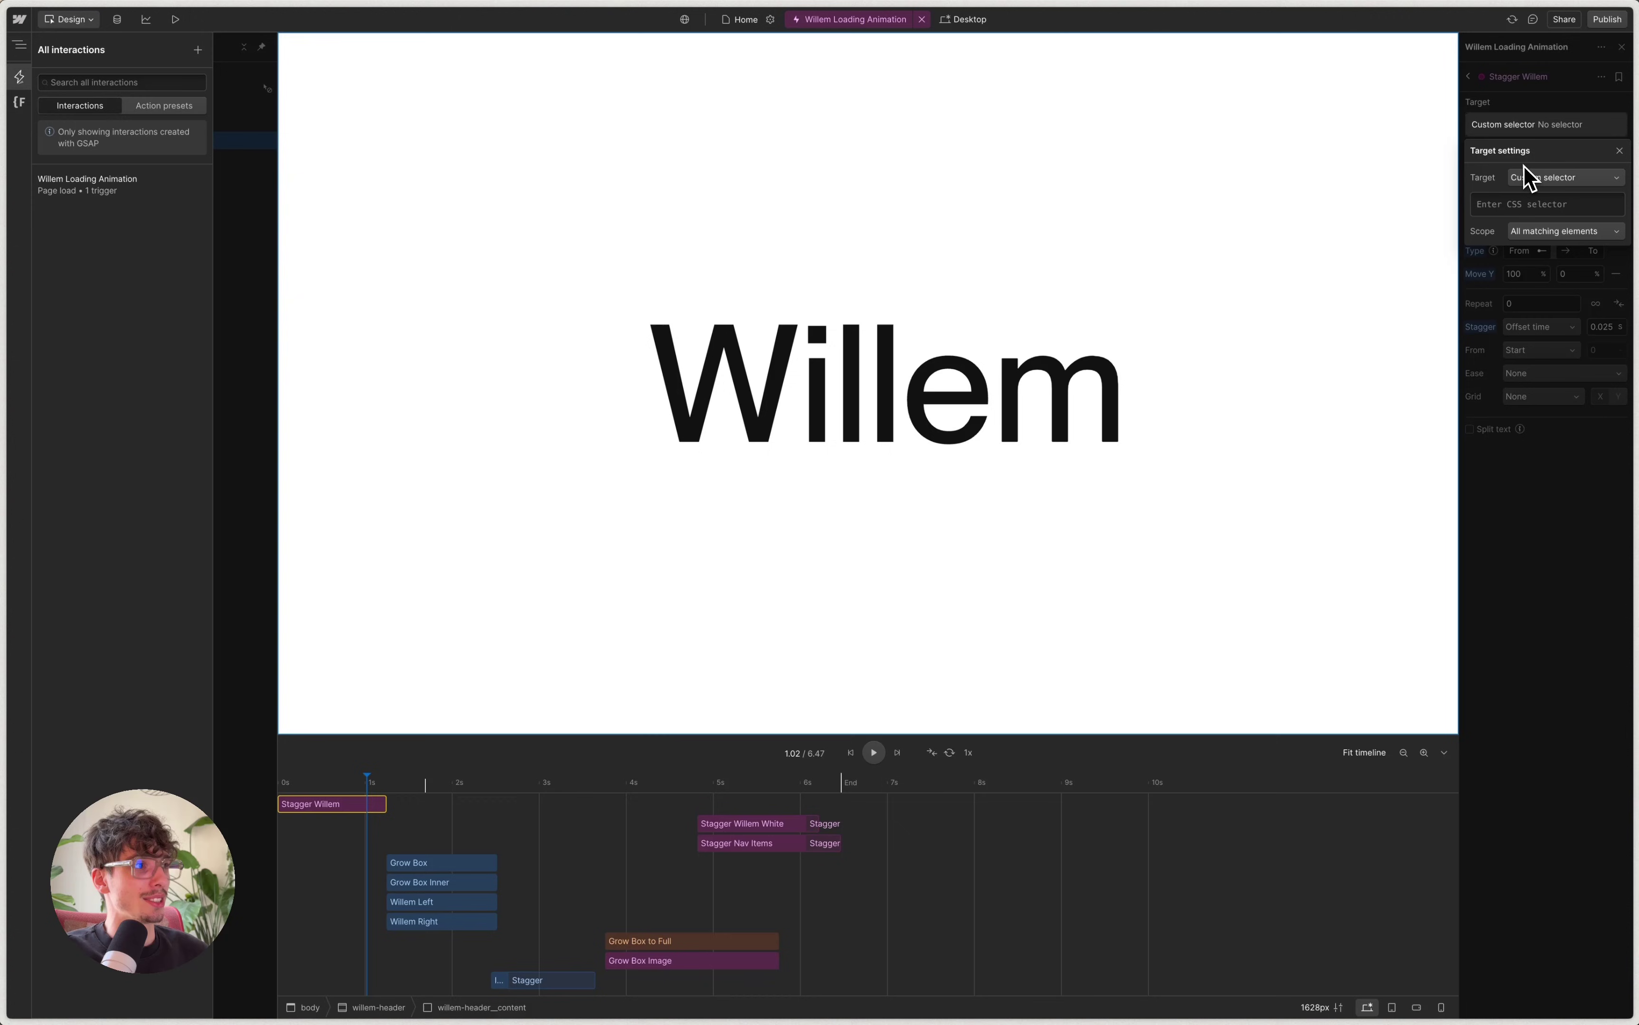
left_click(1536, 128)
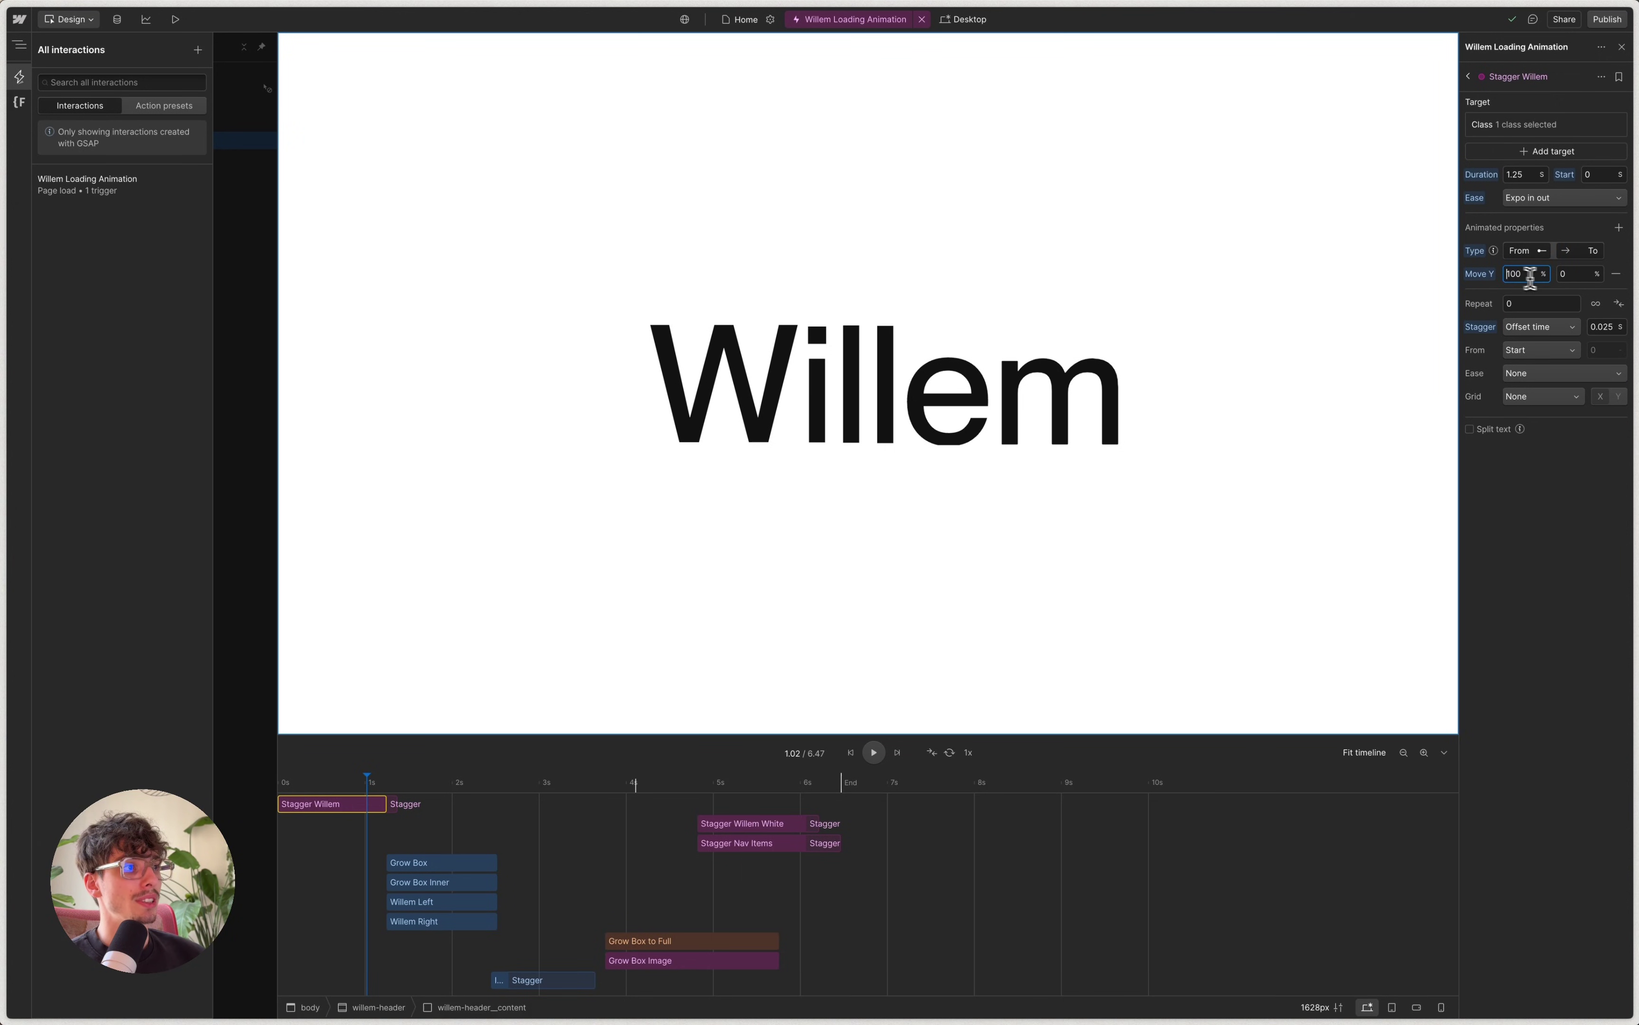
Check Move Y, duration and Expo in out easing, then reopen the willem__letter class target settings.
left_click(1562, 274)
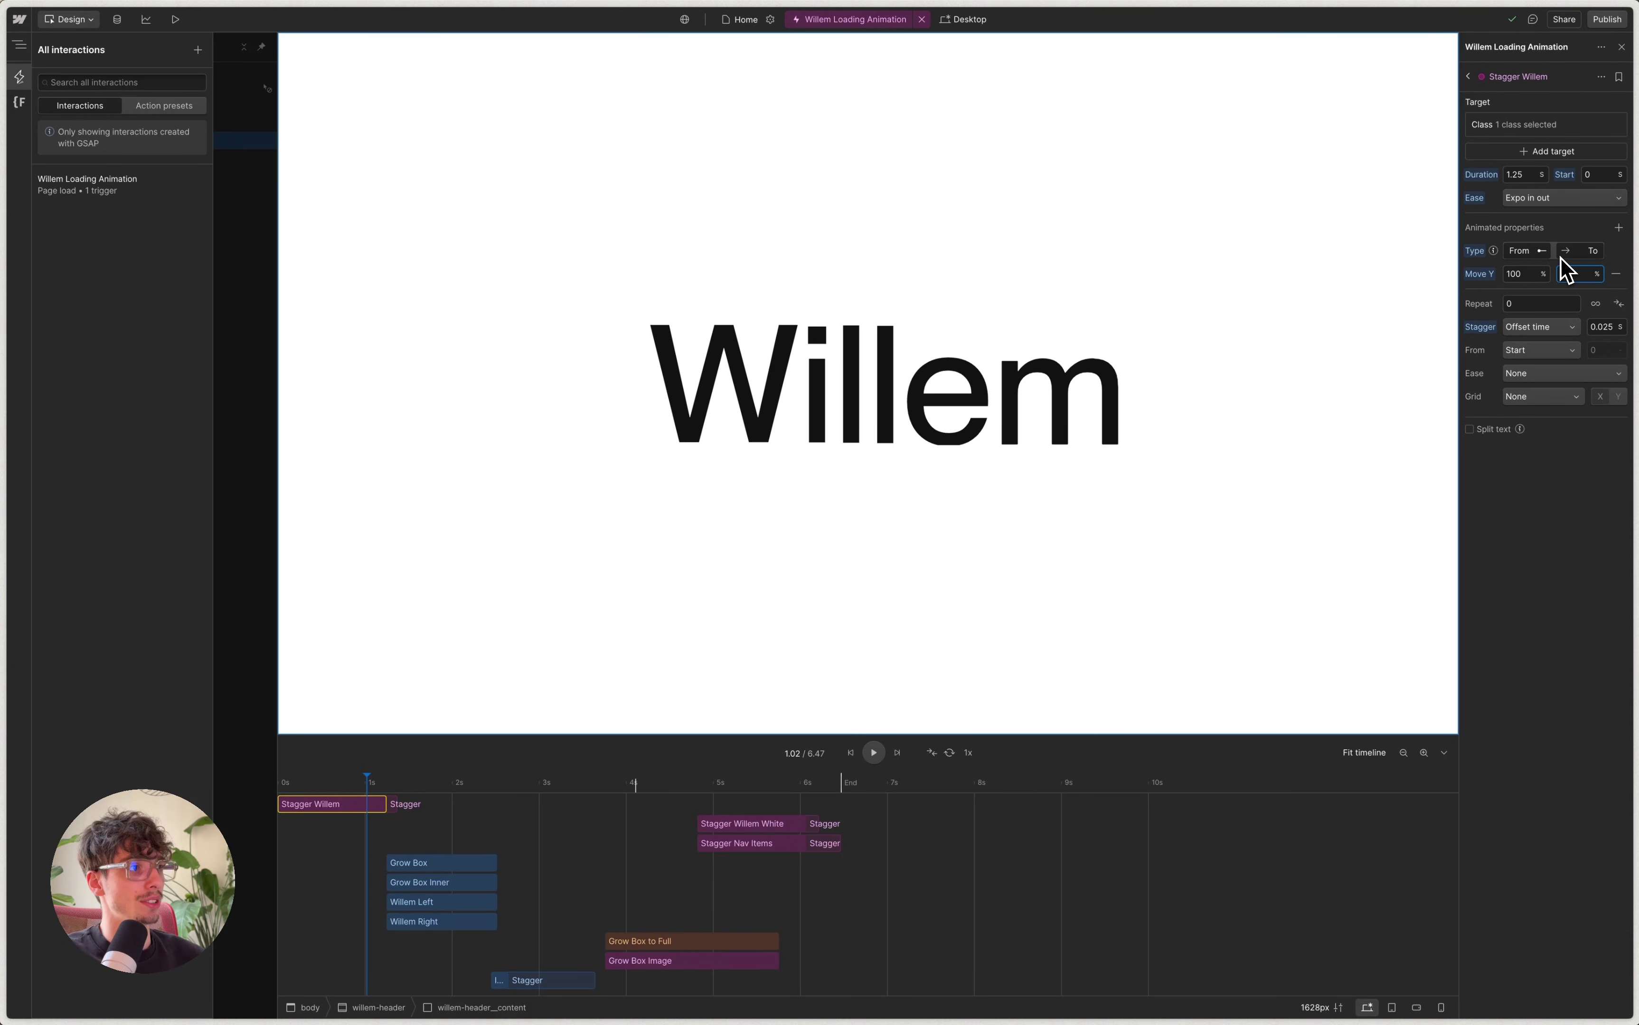
left_click(1522, 175)
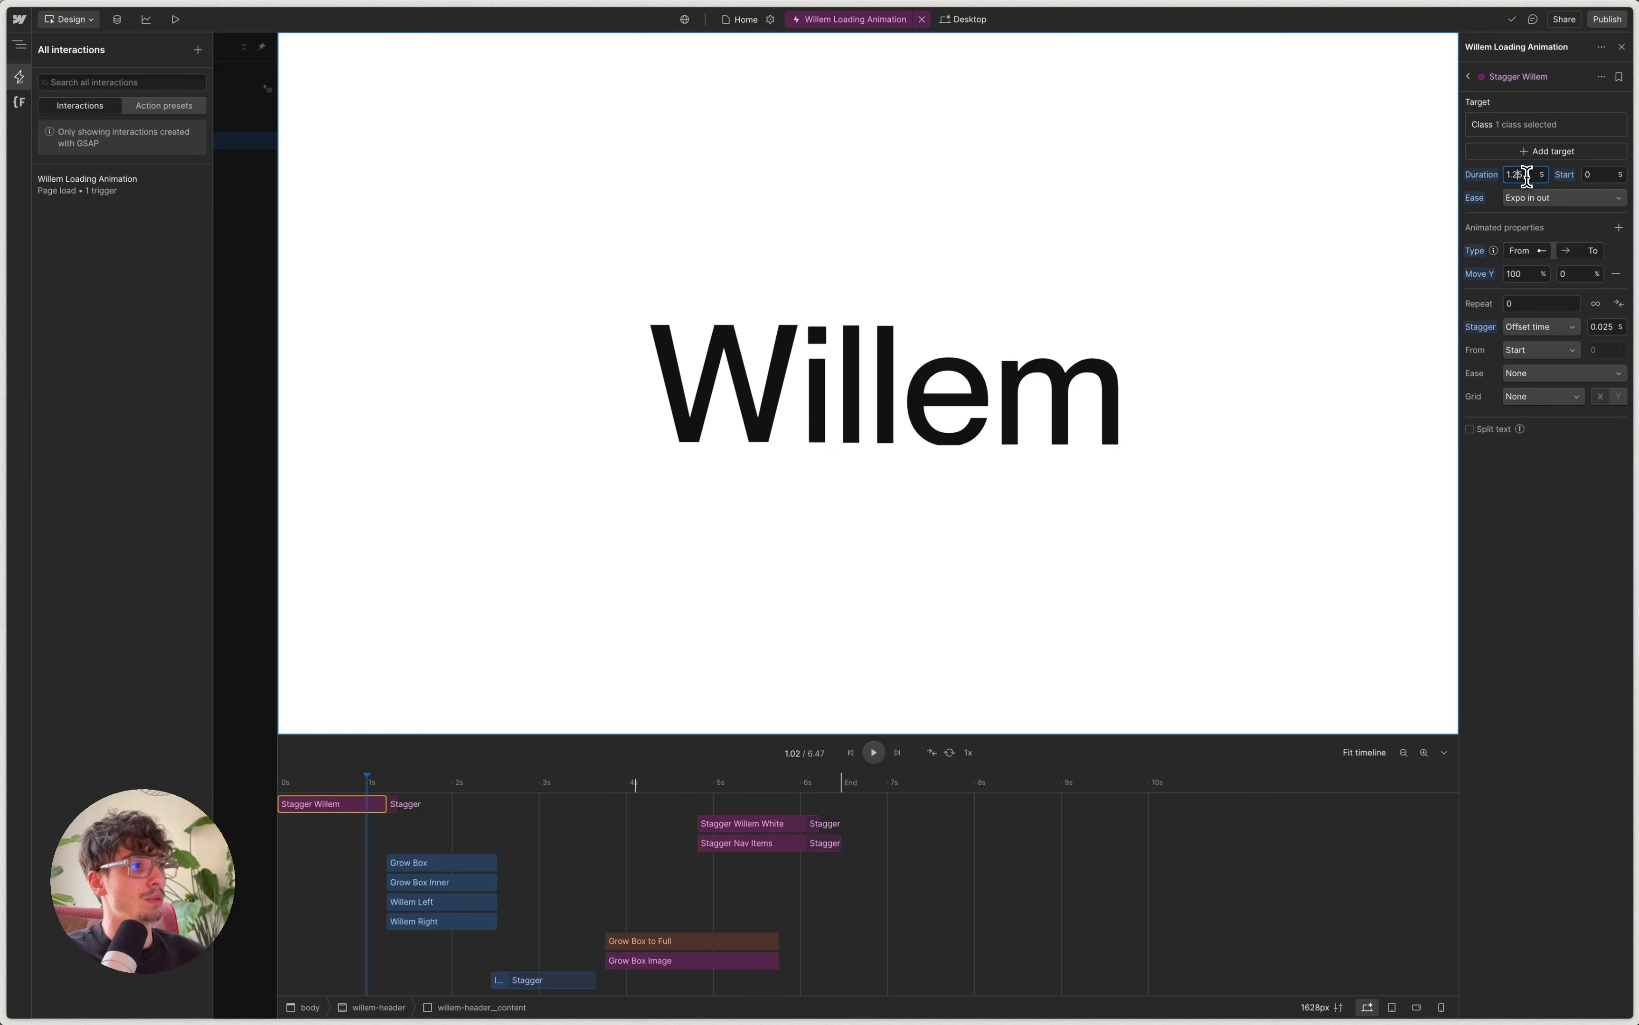
left_click(1541, 199)
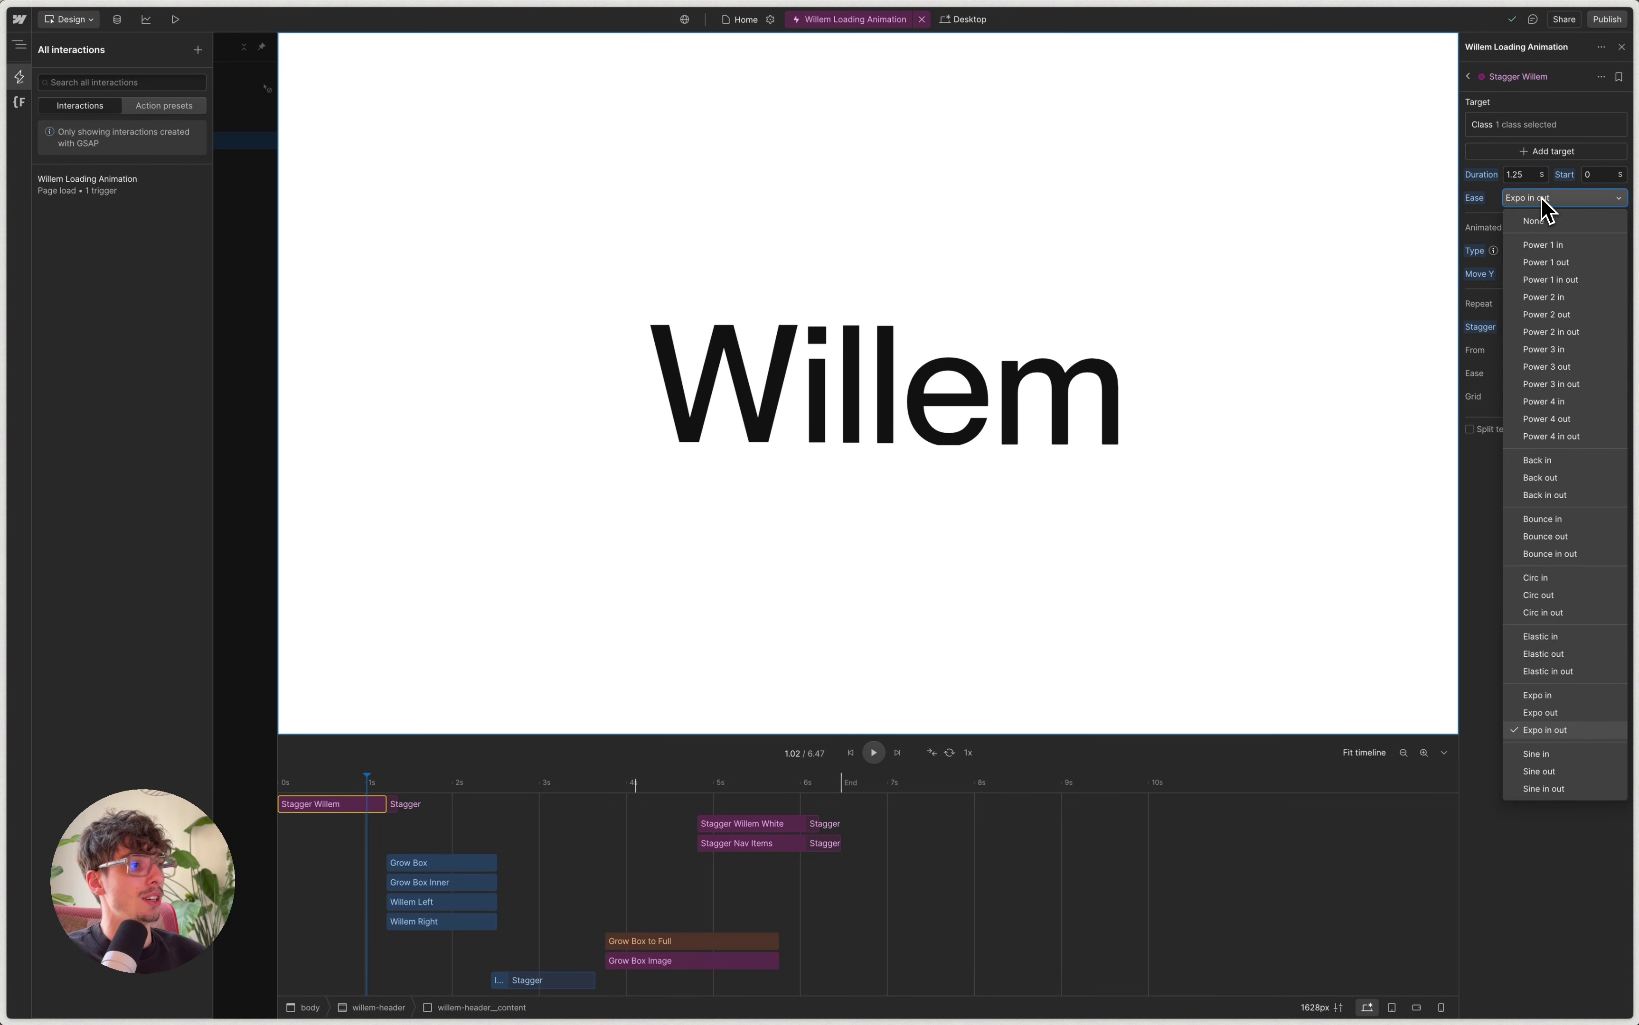
left_click(1535, 731)
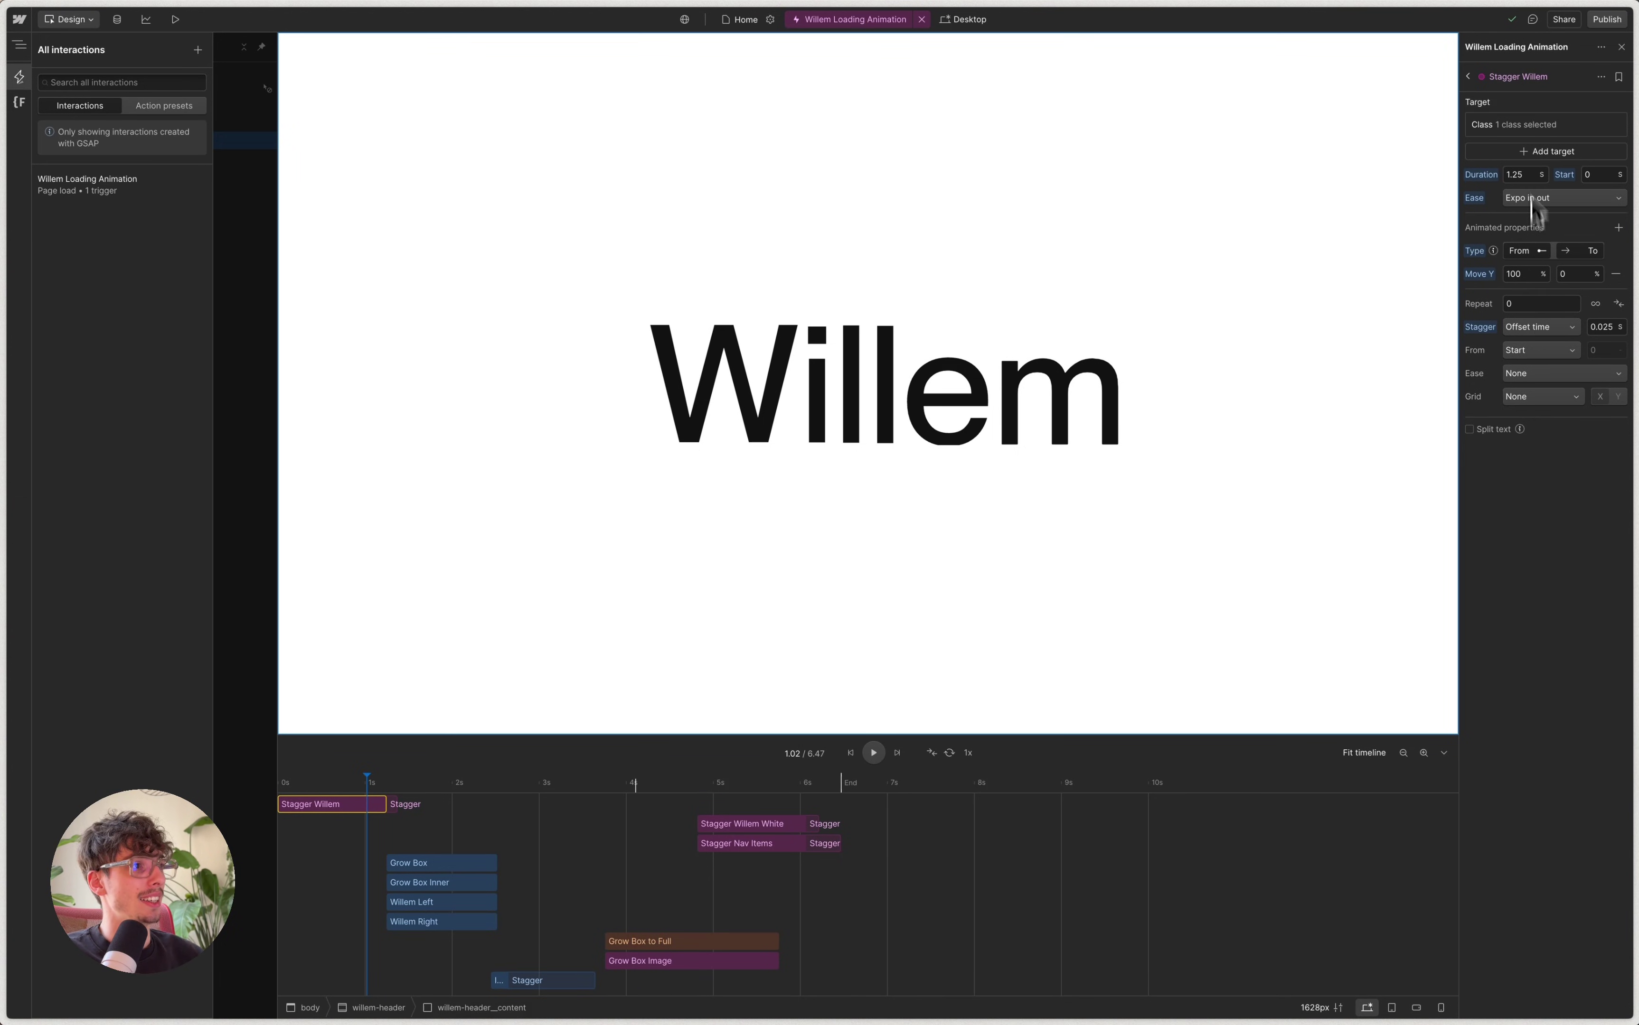
left_click(1531, 128)
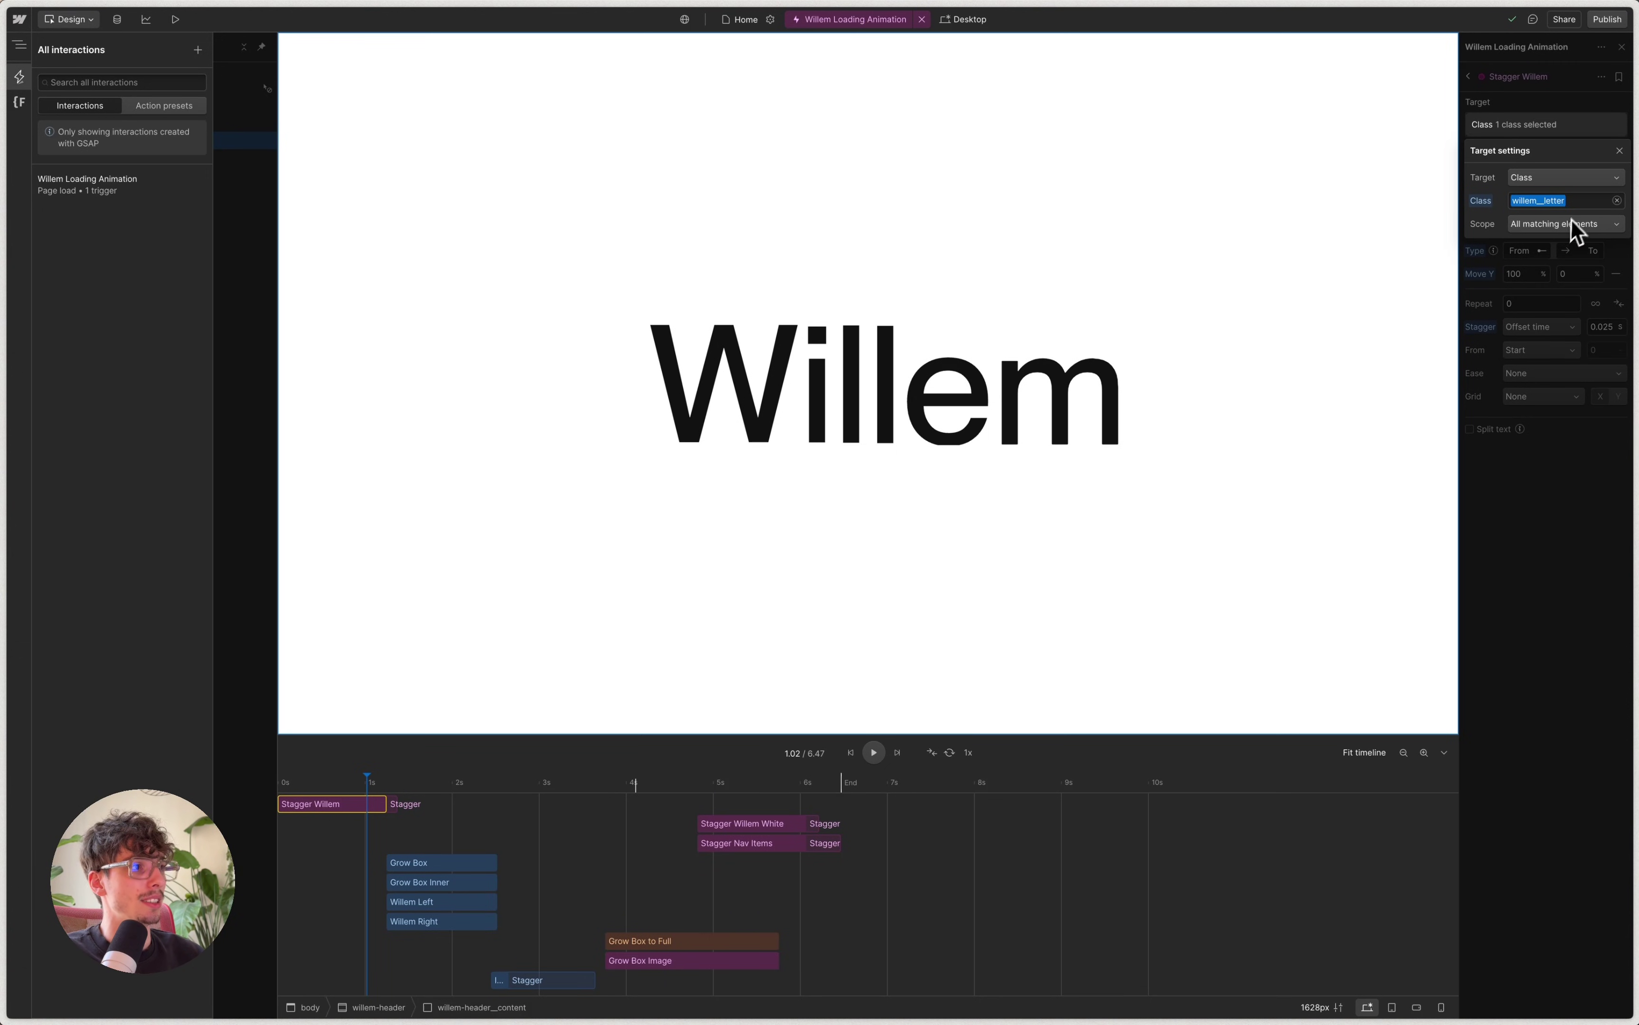
Review the 0.025 s offset-time stagger and replay the start of the letter animation.
left_click(1557, 263)
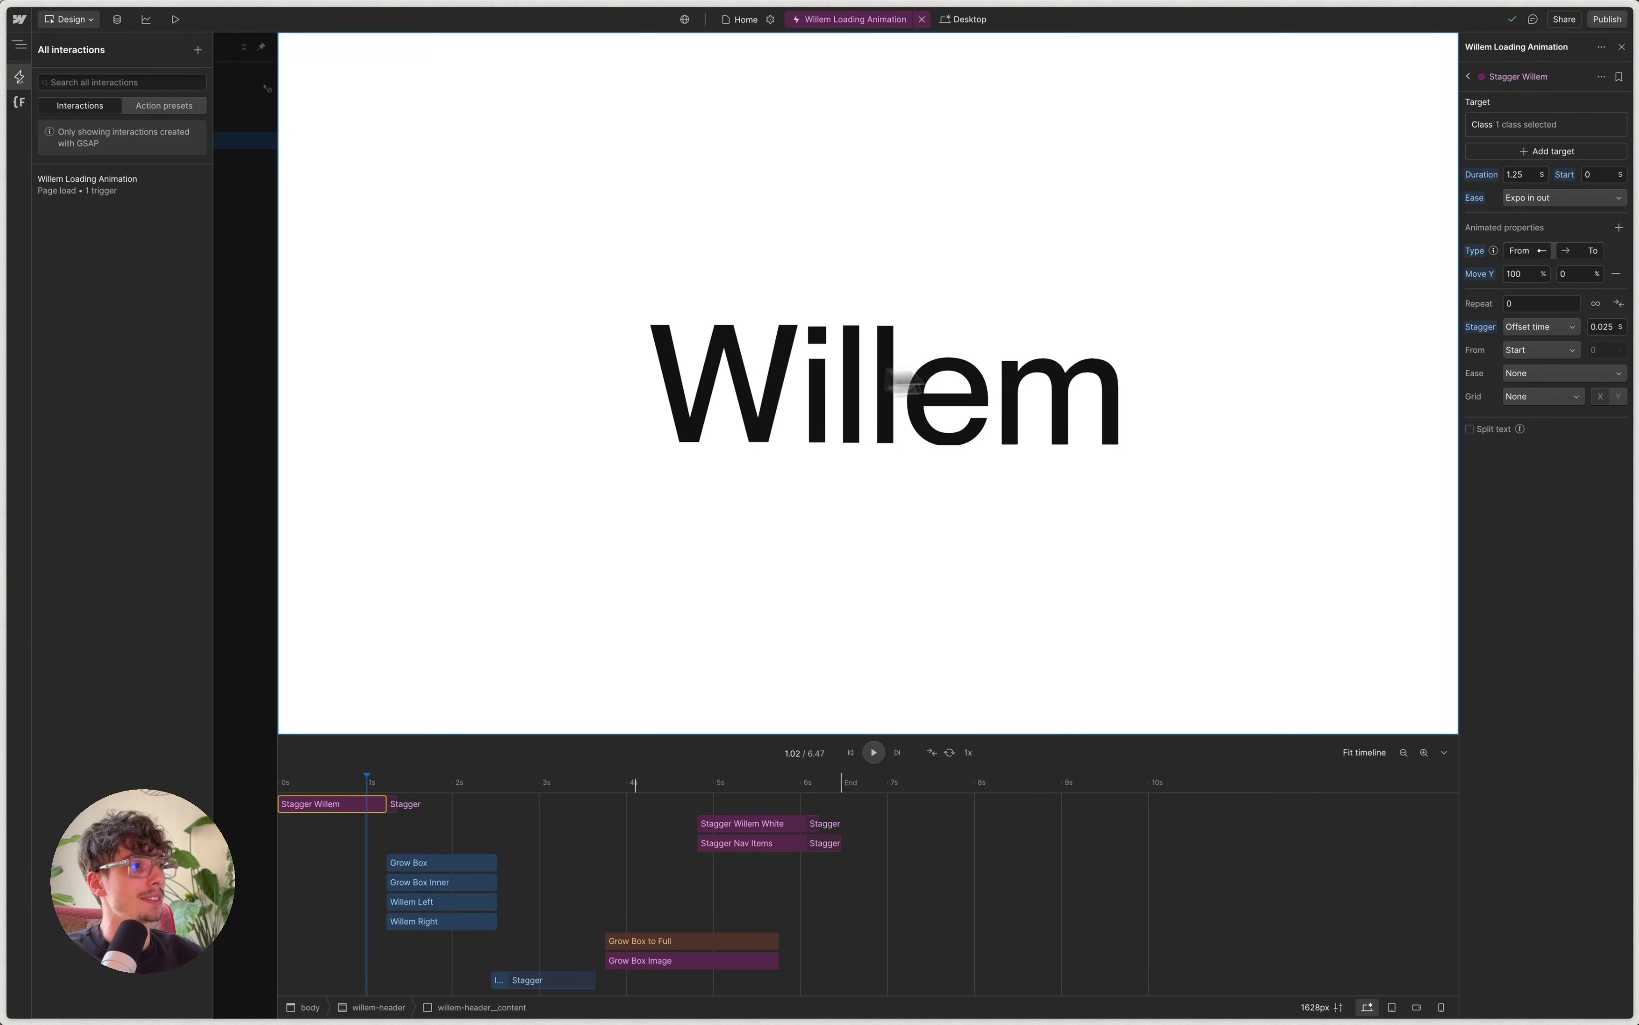
left_click(1553, 328)
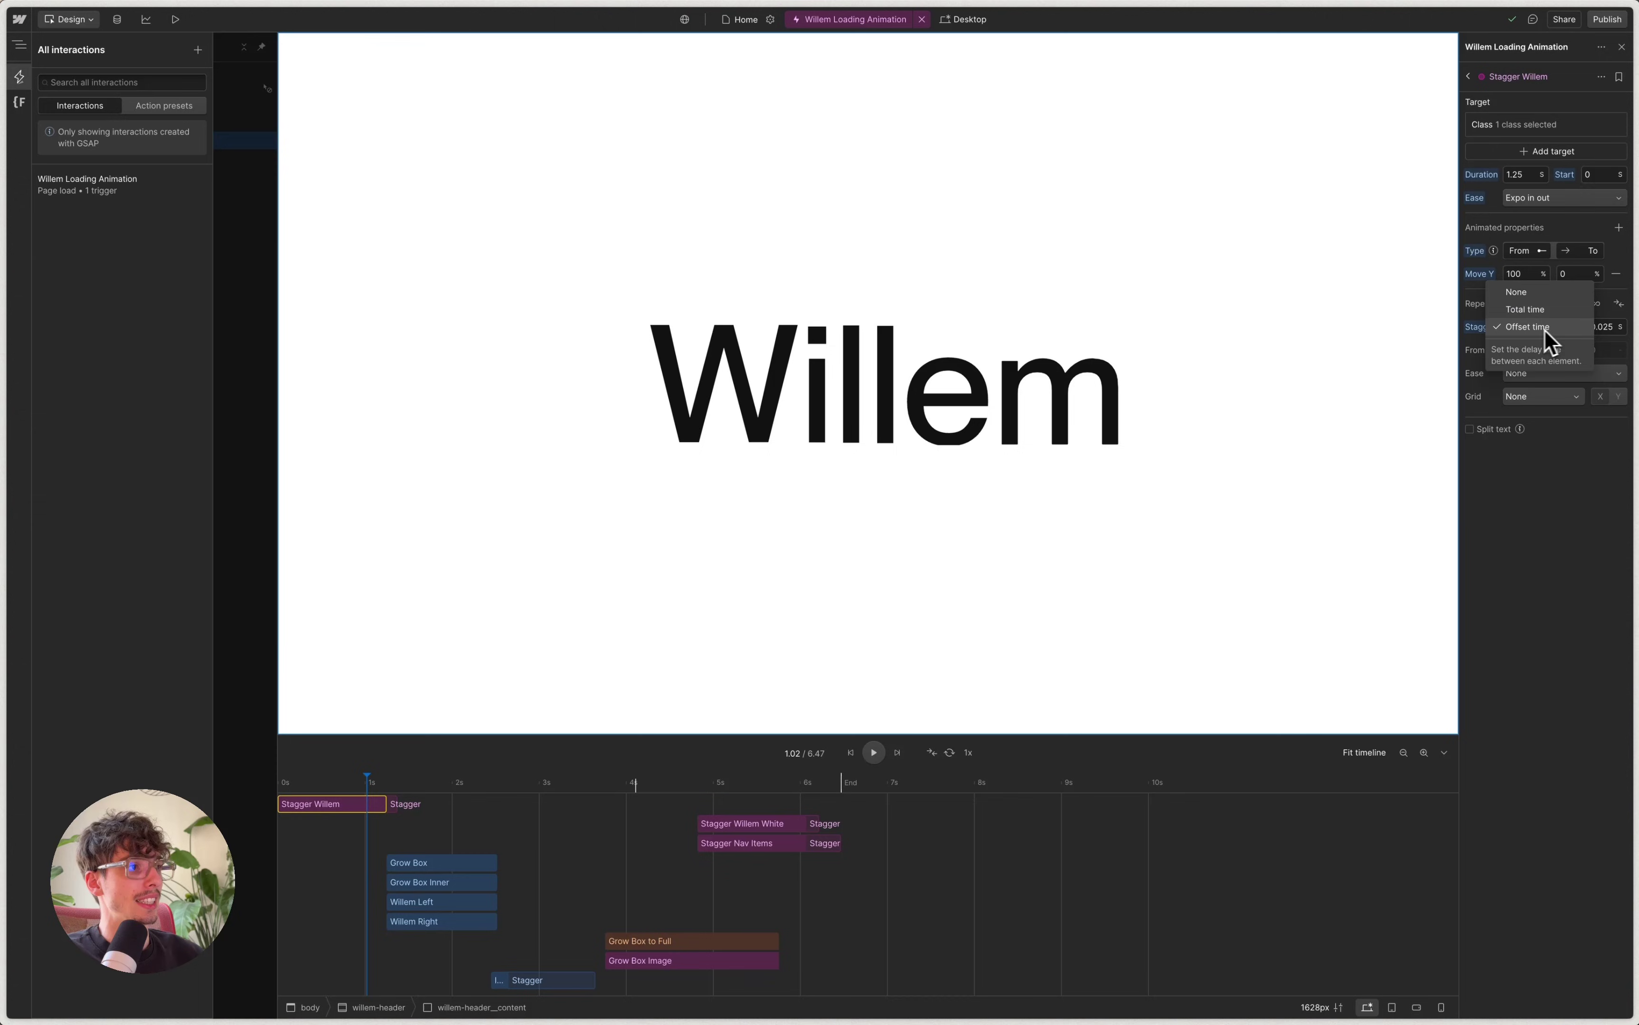
left_click(1530, 337)
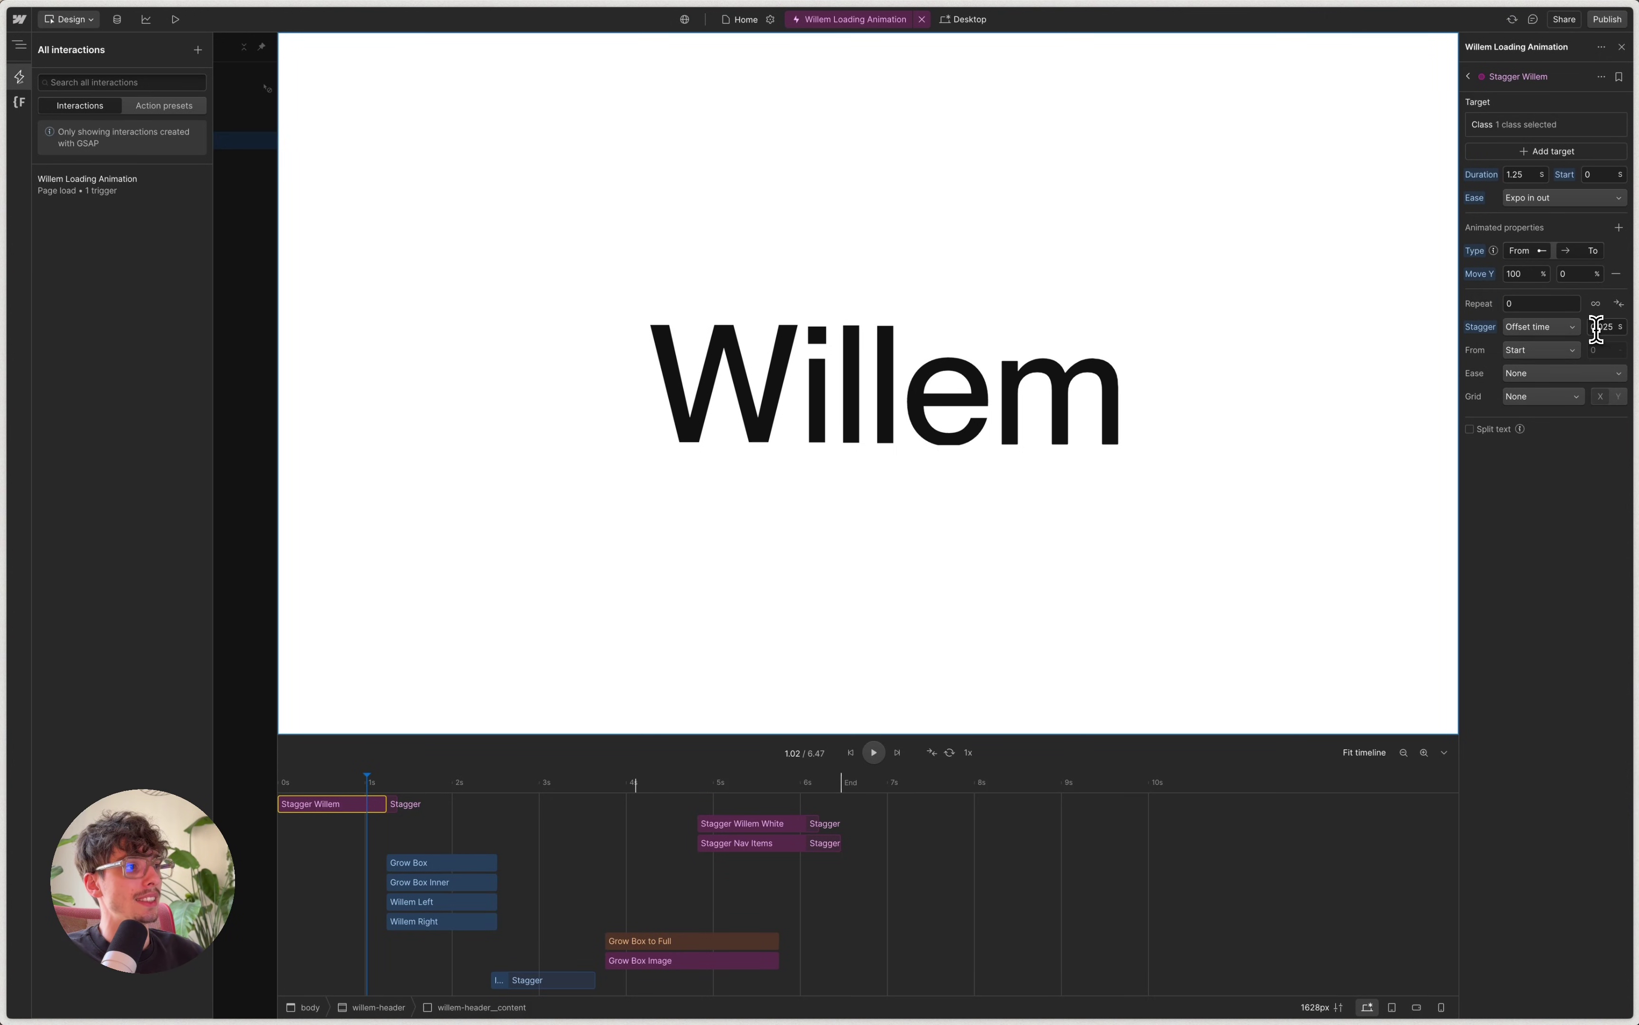
left_click(1598, 327)
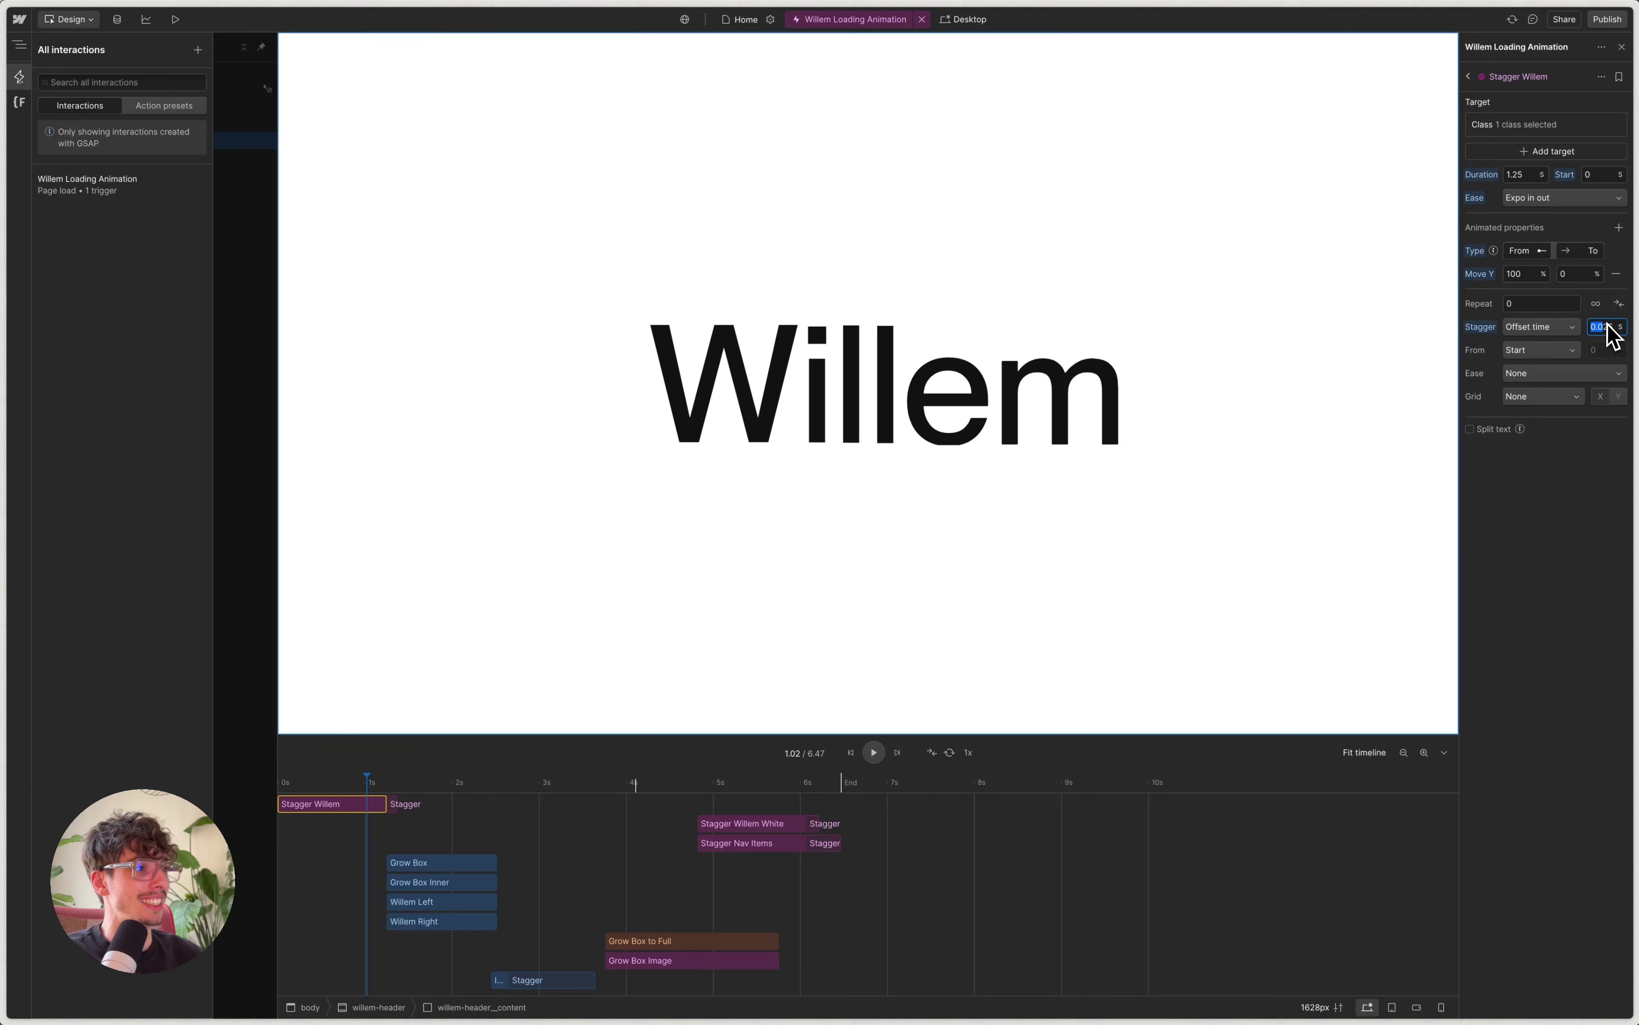
left_click(1600, 478)
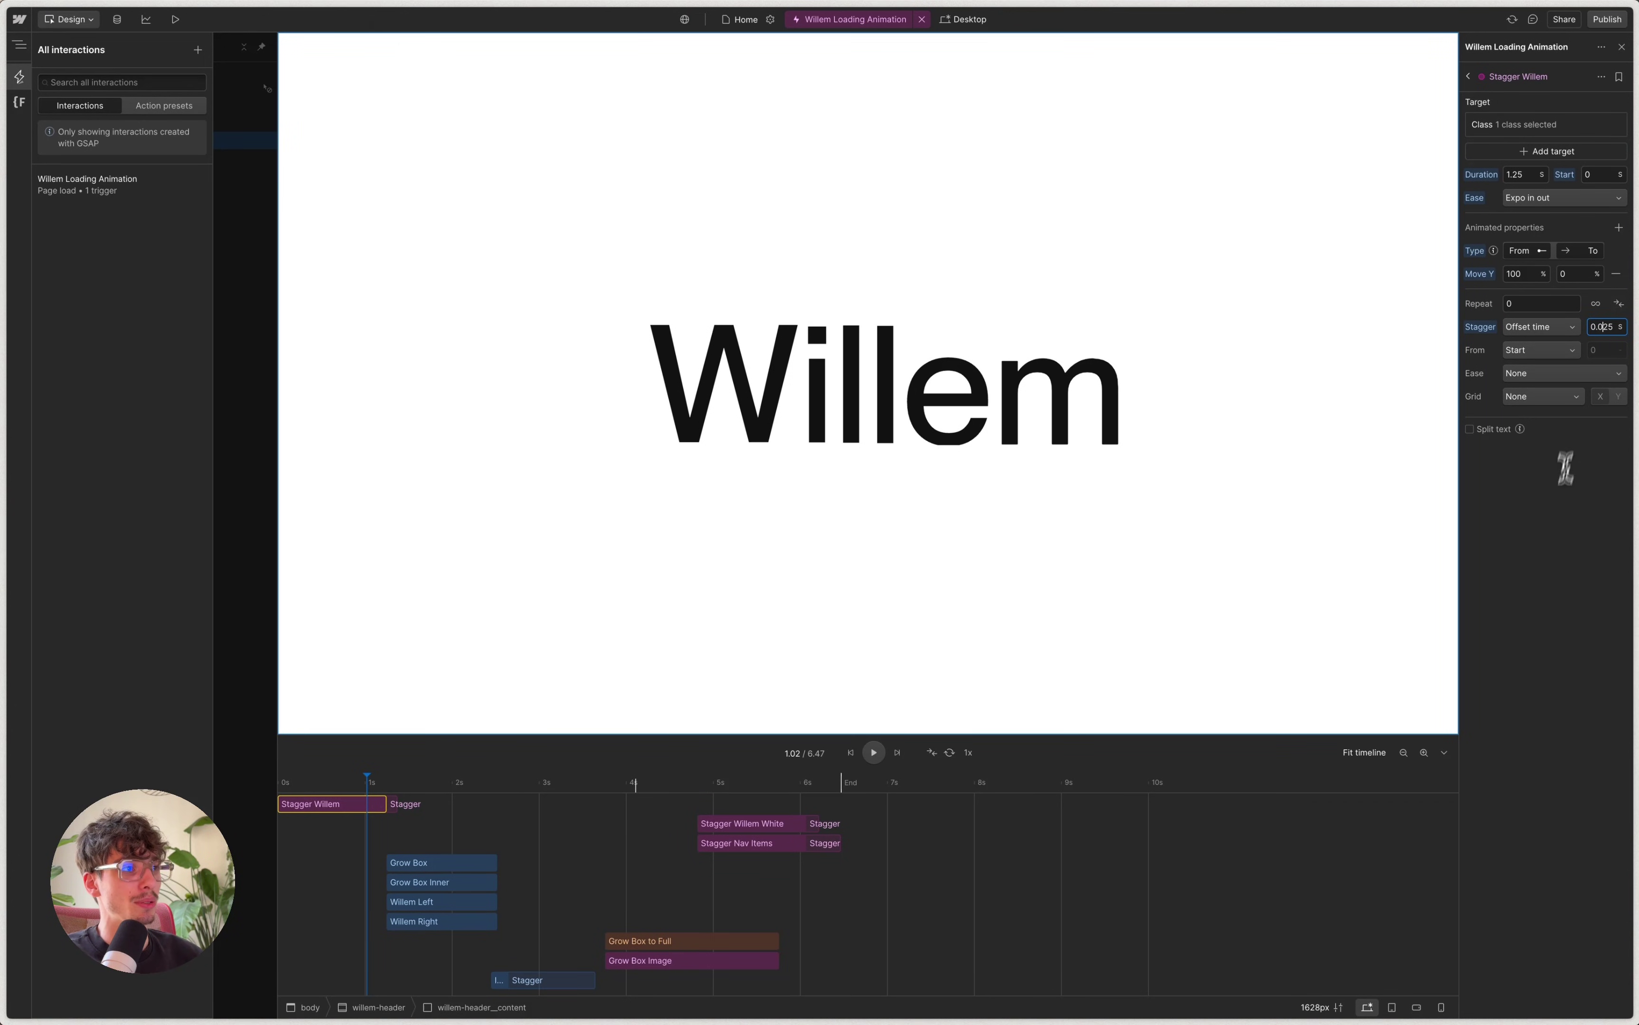
mouse_move(373, 782)
left_mouse_down()
mouse_move(315, 780)
mouse_move(352, 783)
left_mouse_up()
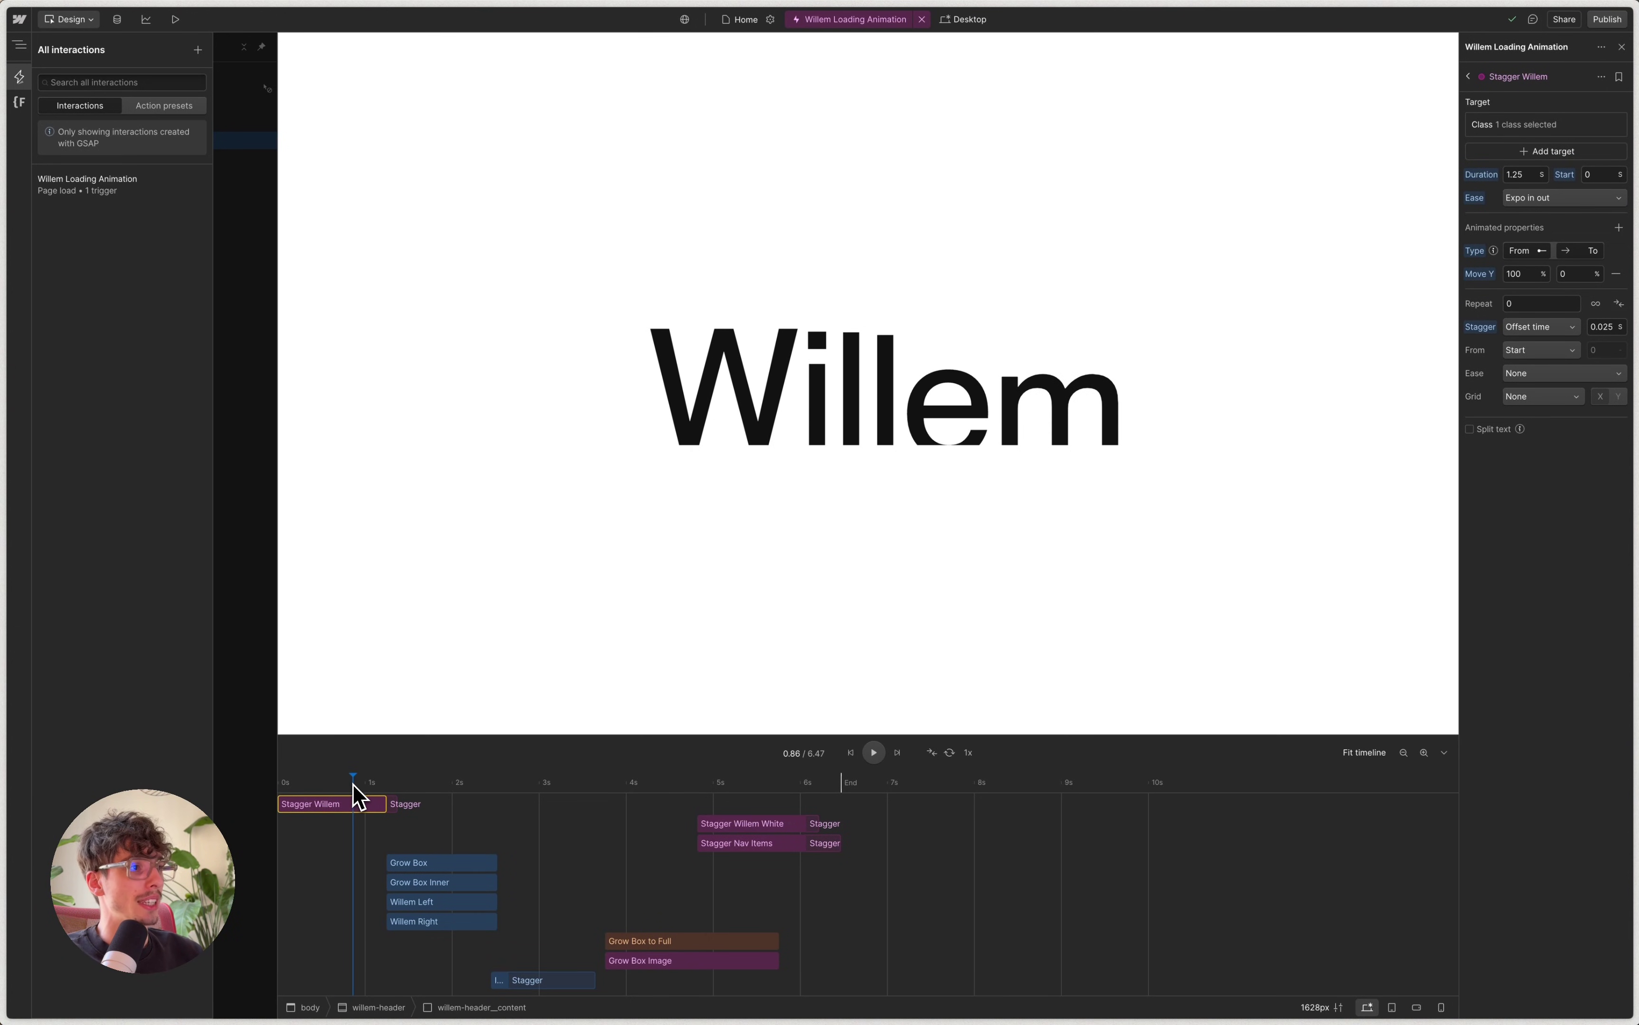
Try a 1 s total-time stagger, preview it, then undo back to 0.025 s offset time.
left_click(1539, 327)
left_click(1531, 310)
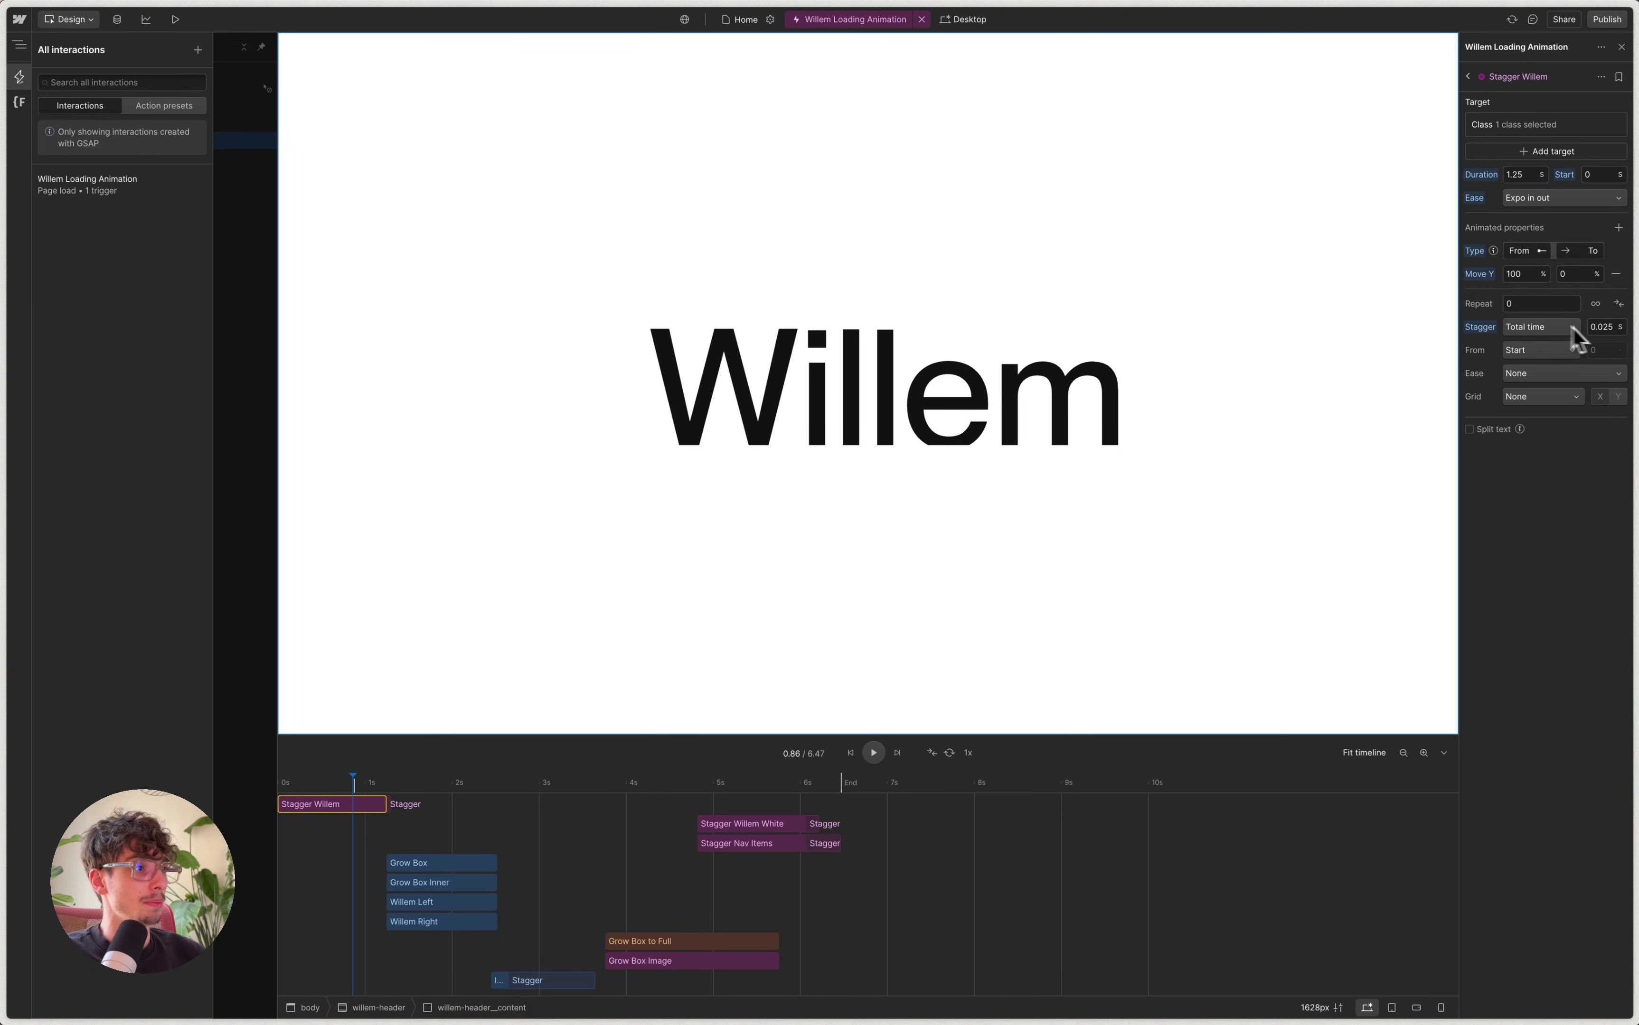
left_click(1602, 327)
type("1")
key("Return")
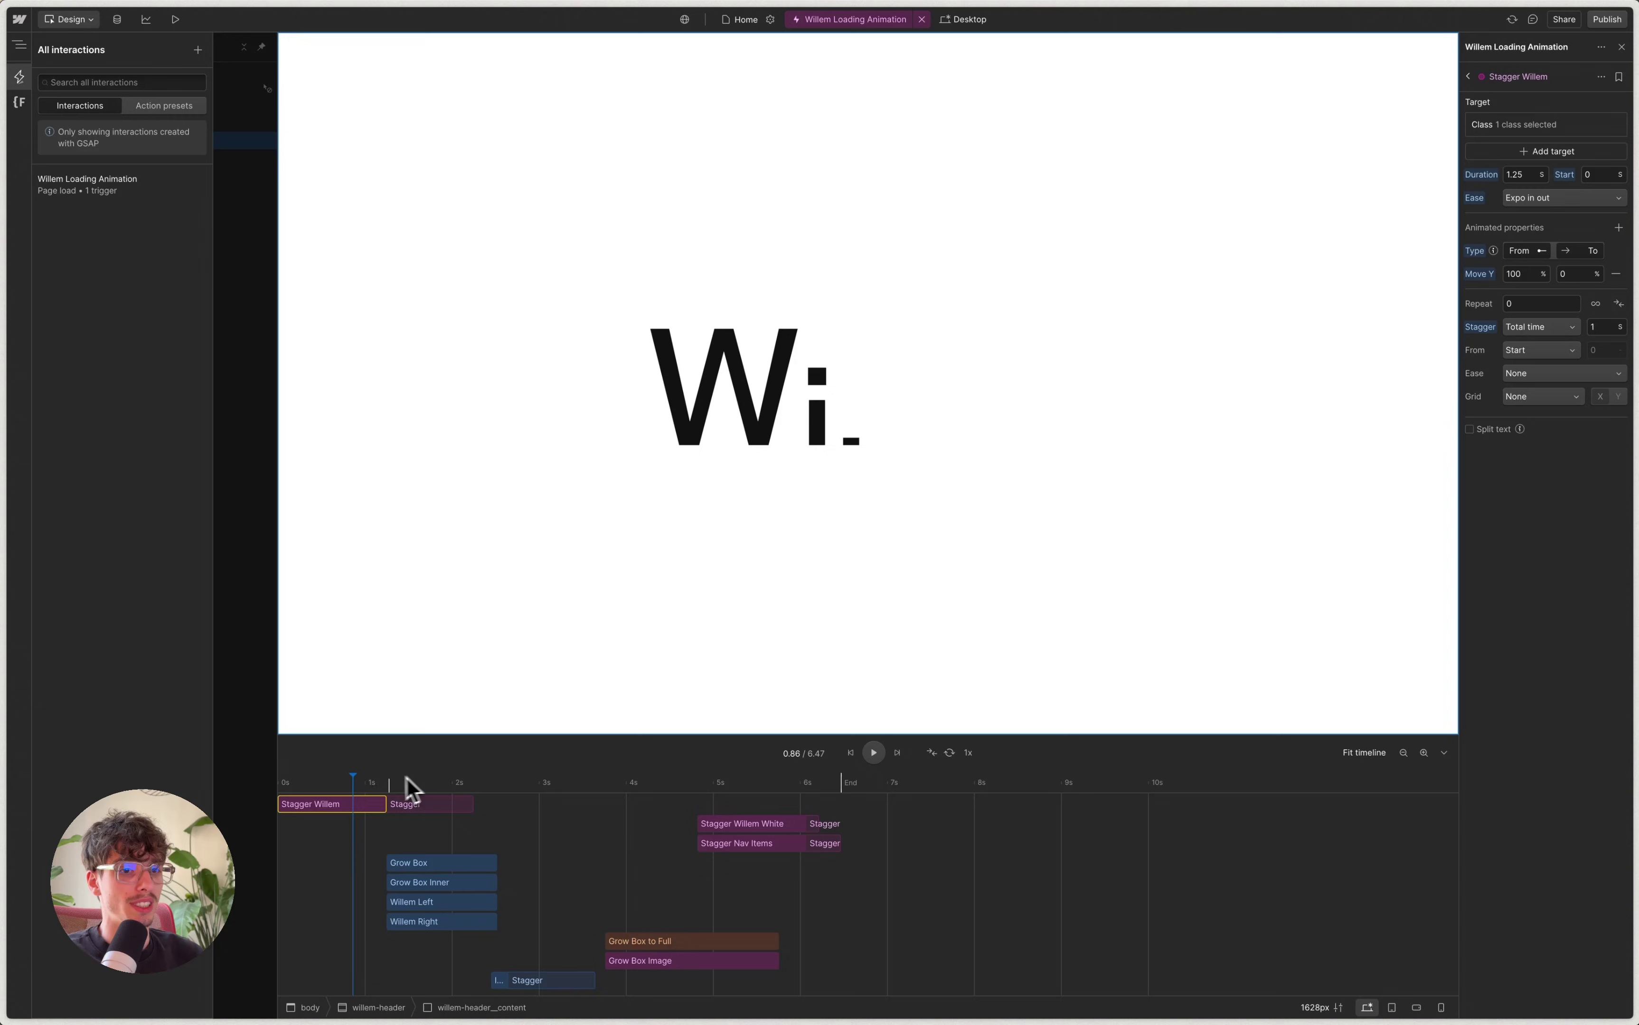
mouse_move(355, 784)
left_mouse_down()
mouse_move(324, 780)
mouse_move(377, 780)
left_mouse_up()
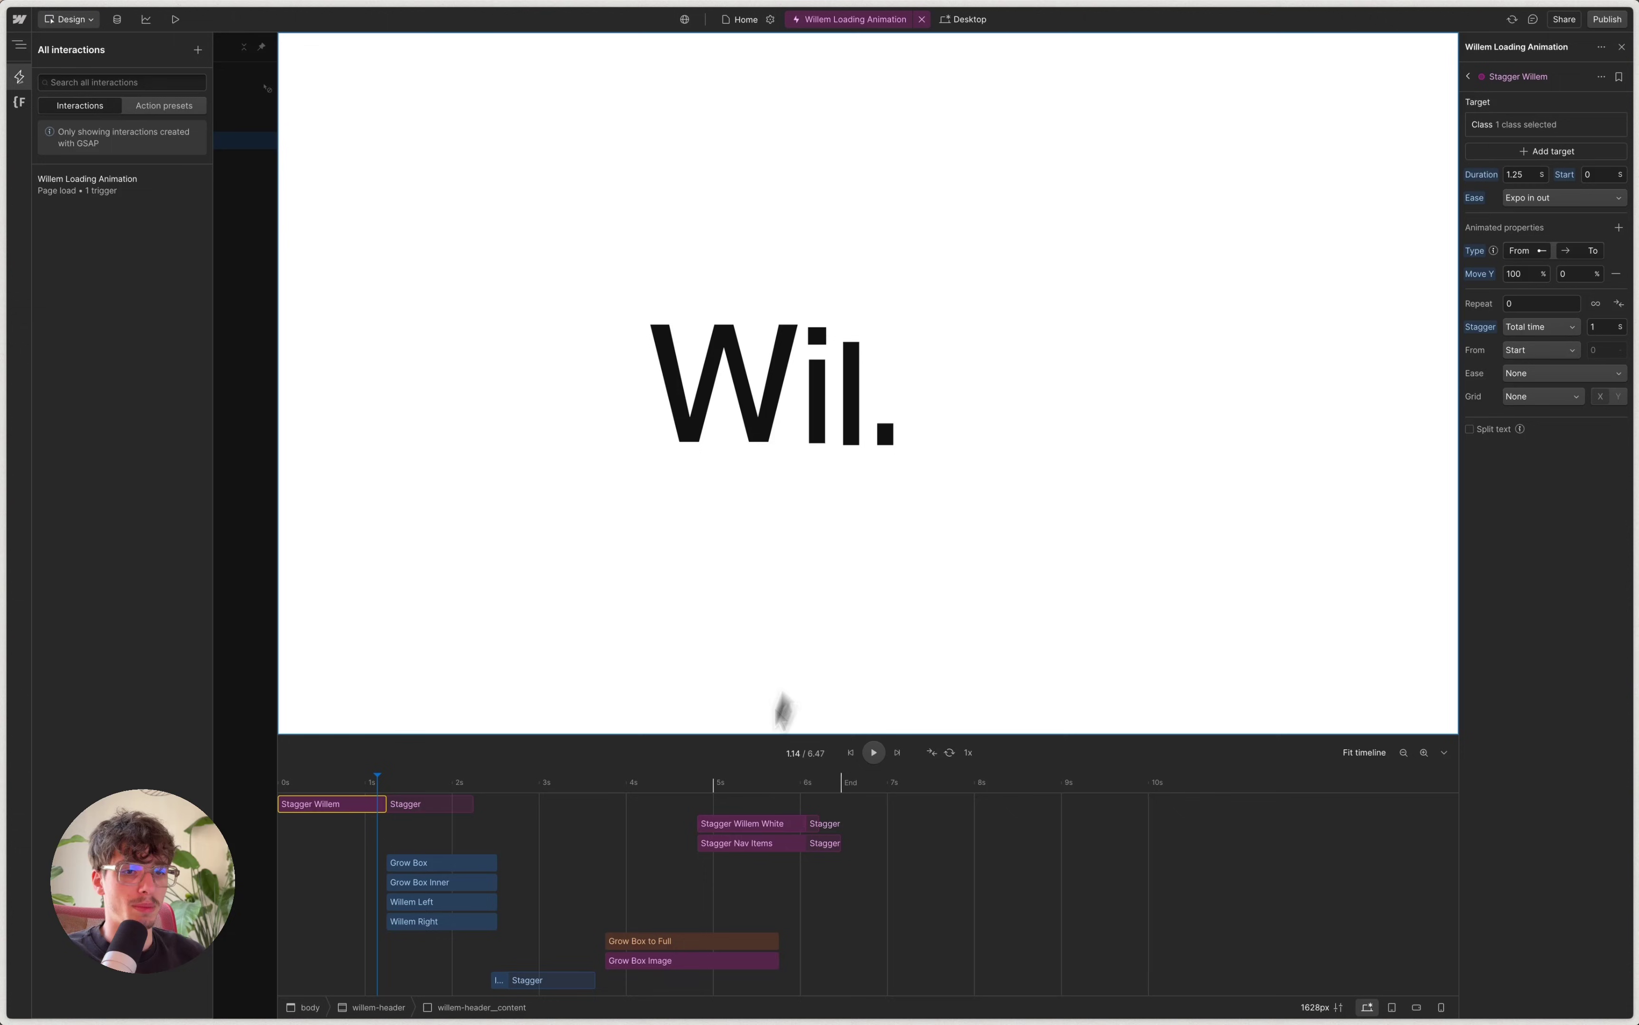
key("super+z")
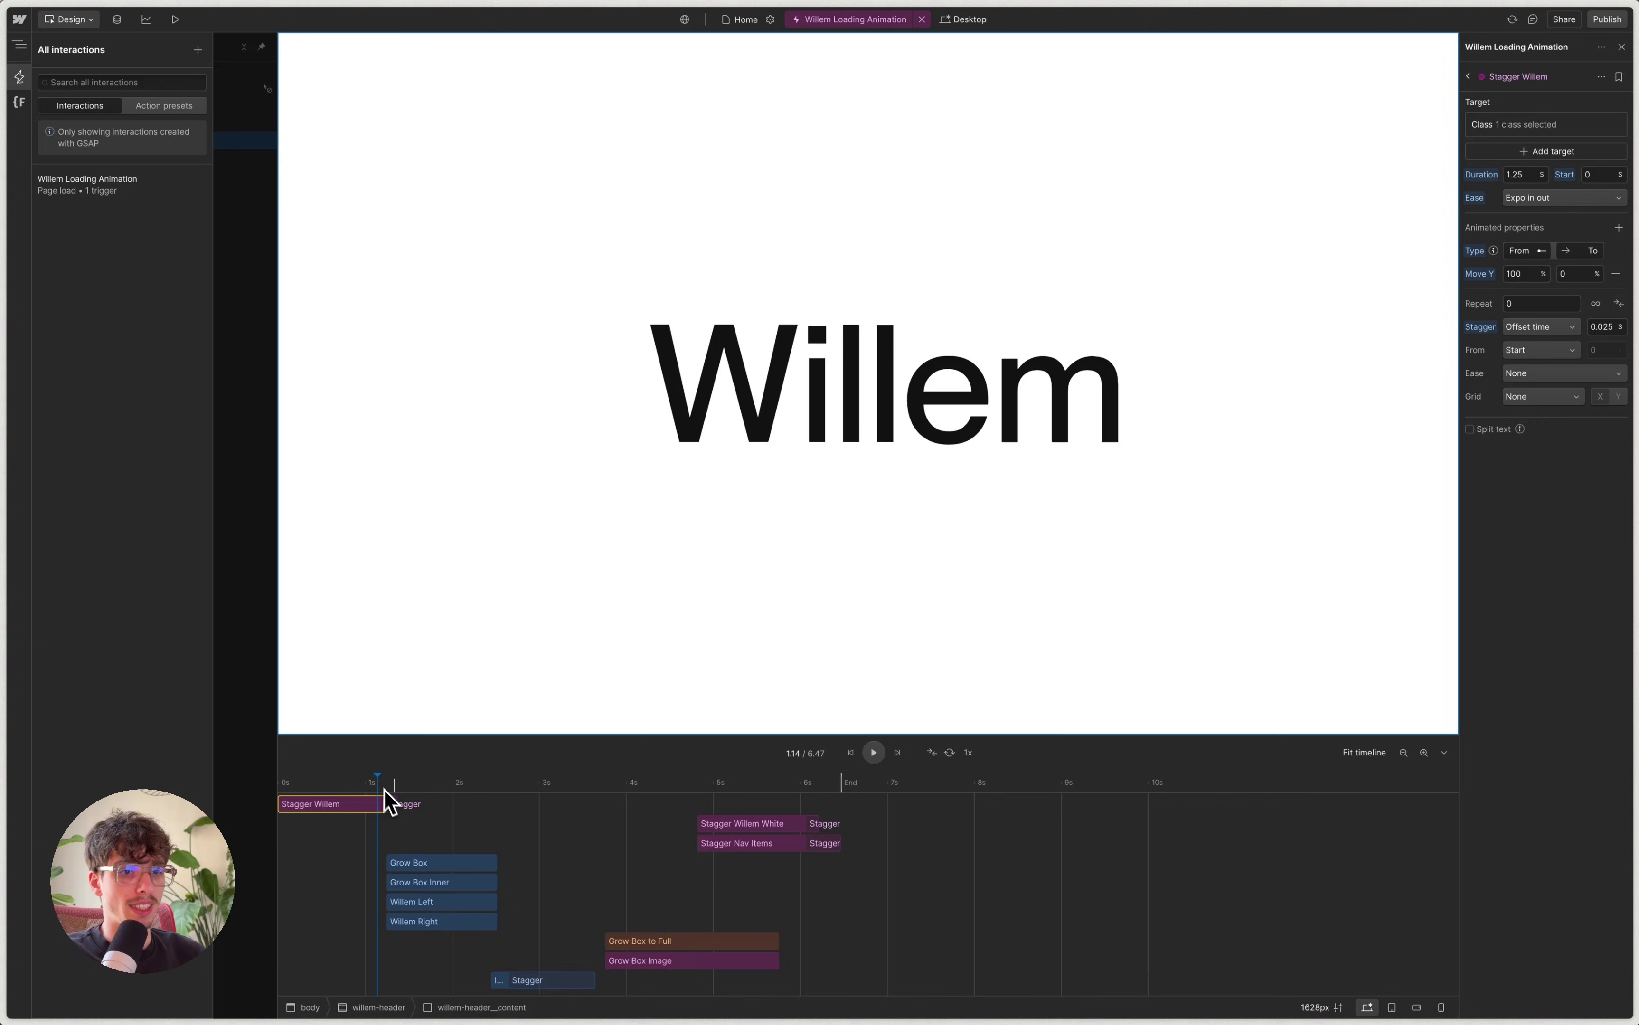
left_click_drag(382, 777, 325, 778)
Test a longer Stagger Willem bar, undo to keep 1.25 s, and show the Stagger From choices.
left_click(323, 780)
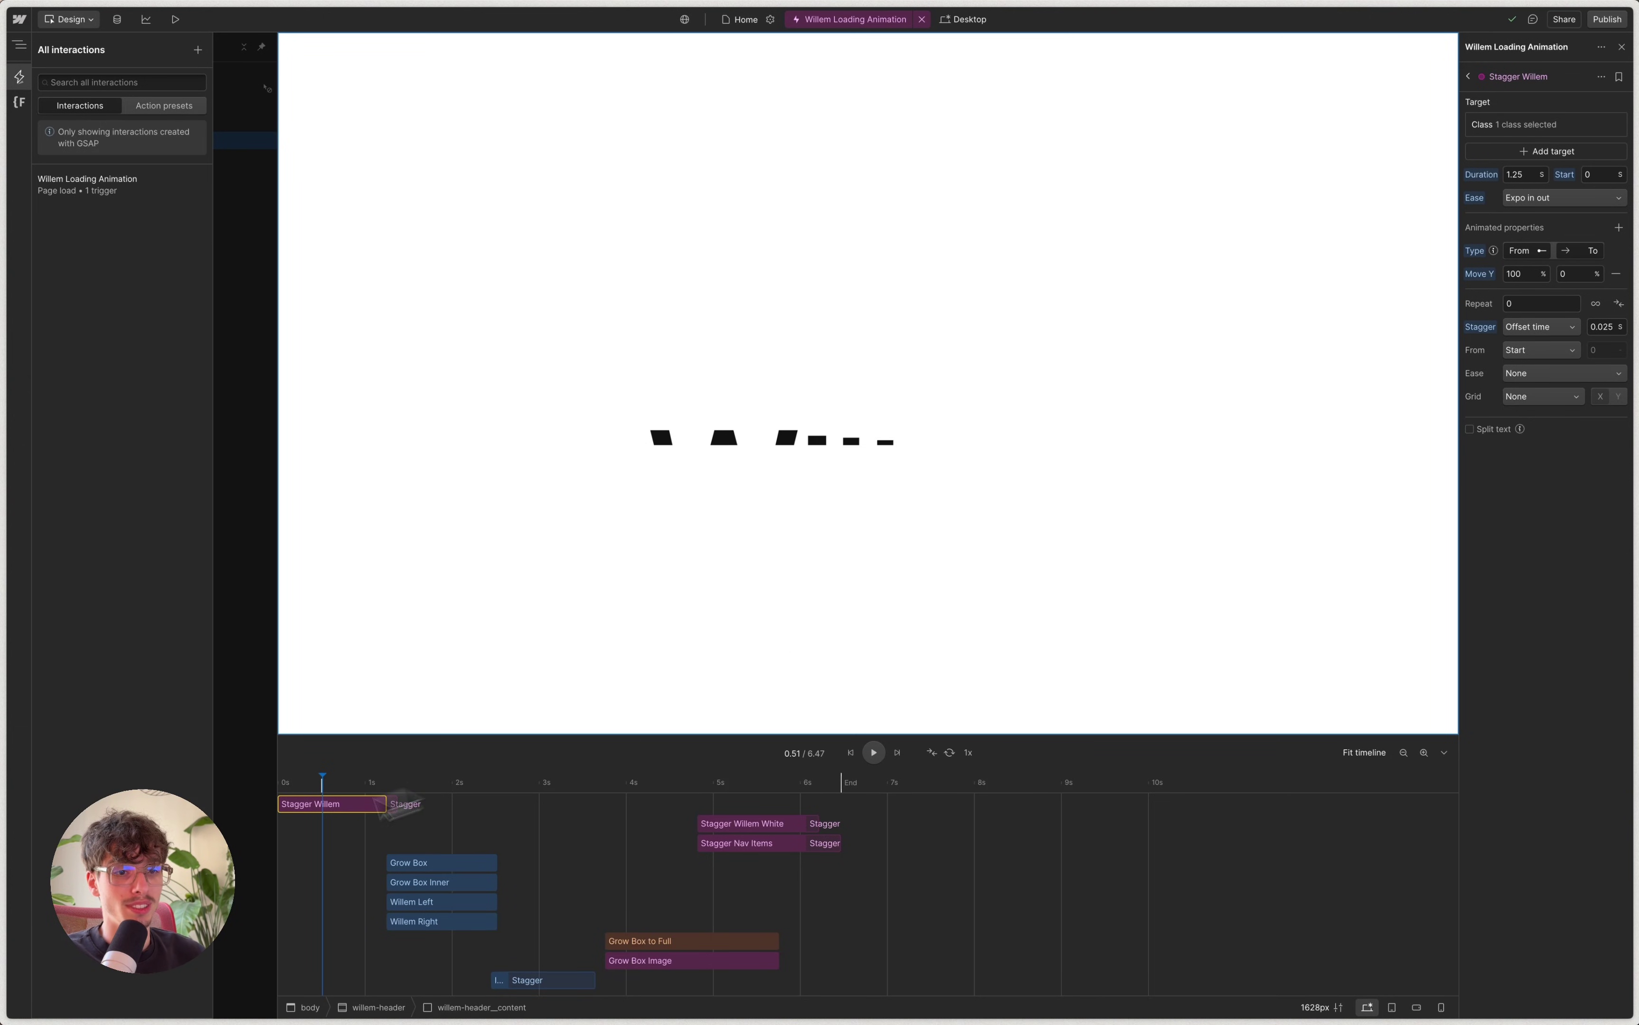
left_click_drag(385, 804, 533, 806)
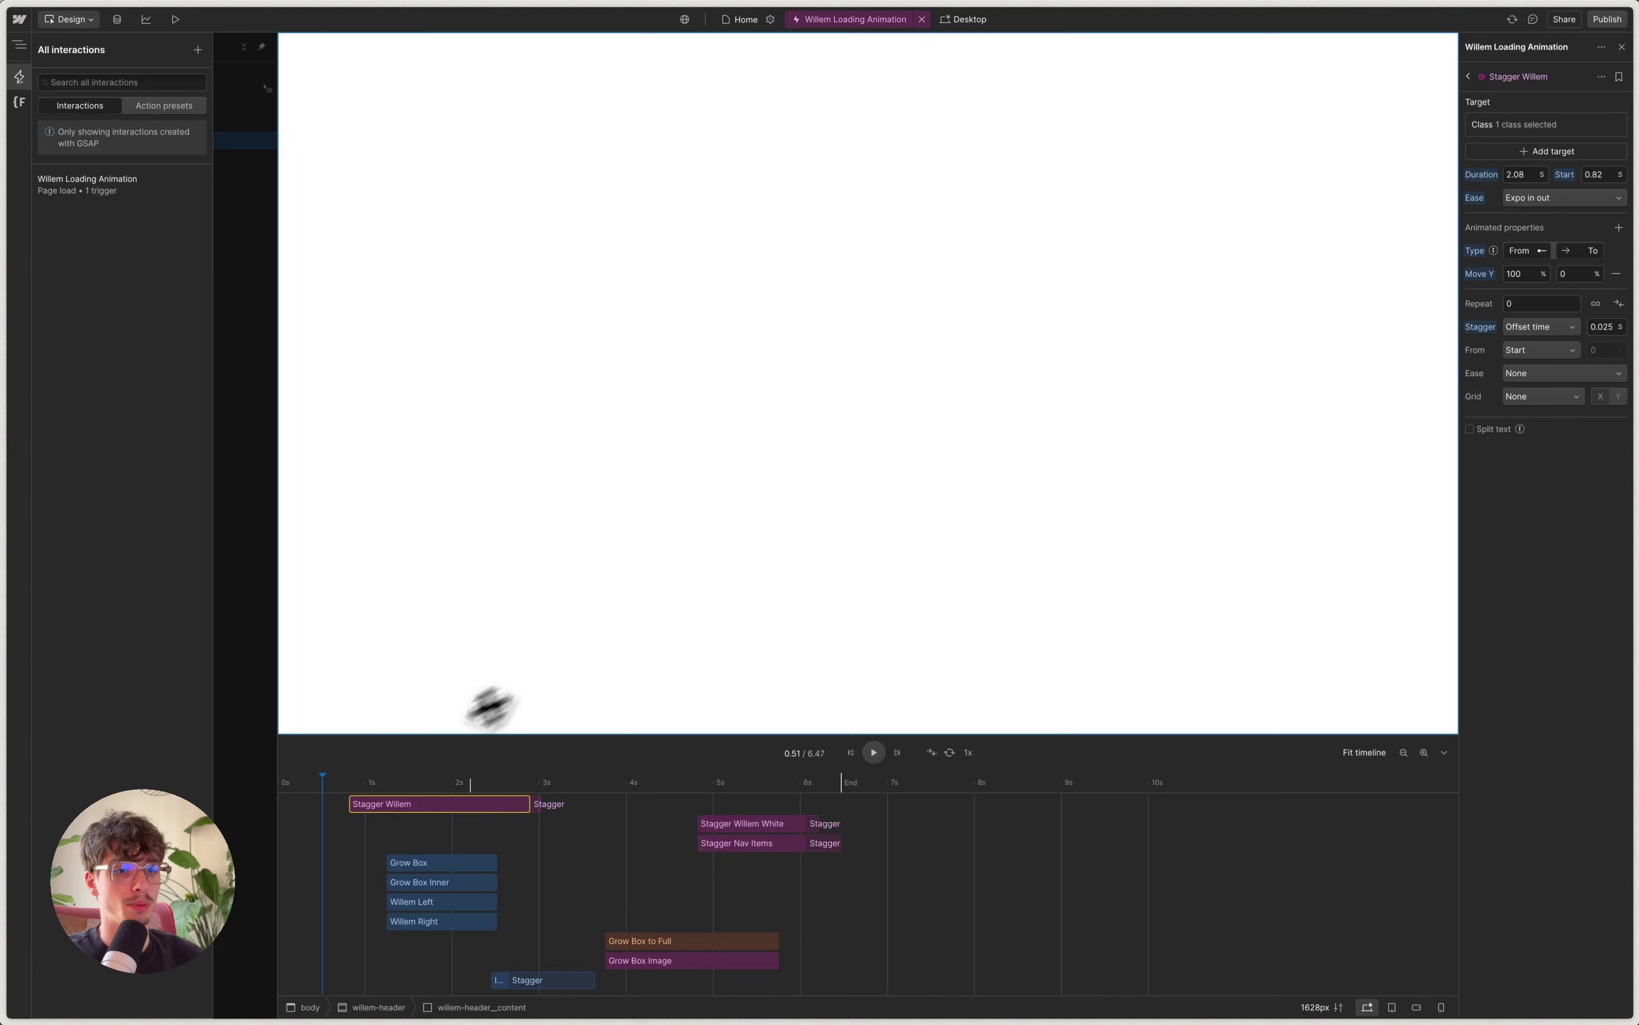
key("ctrl+z")
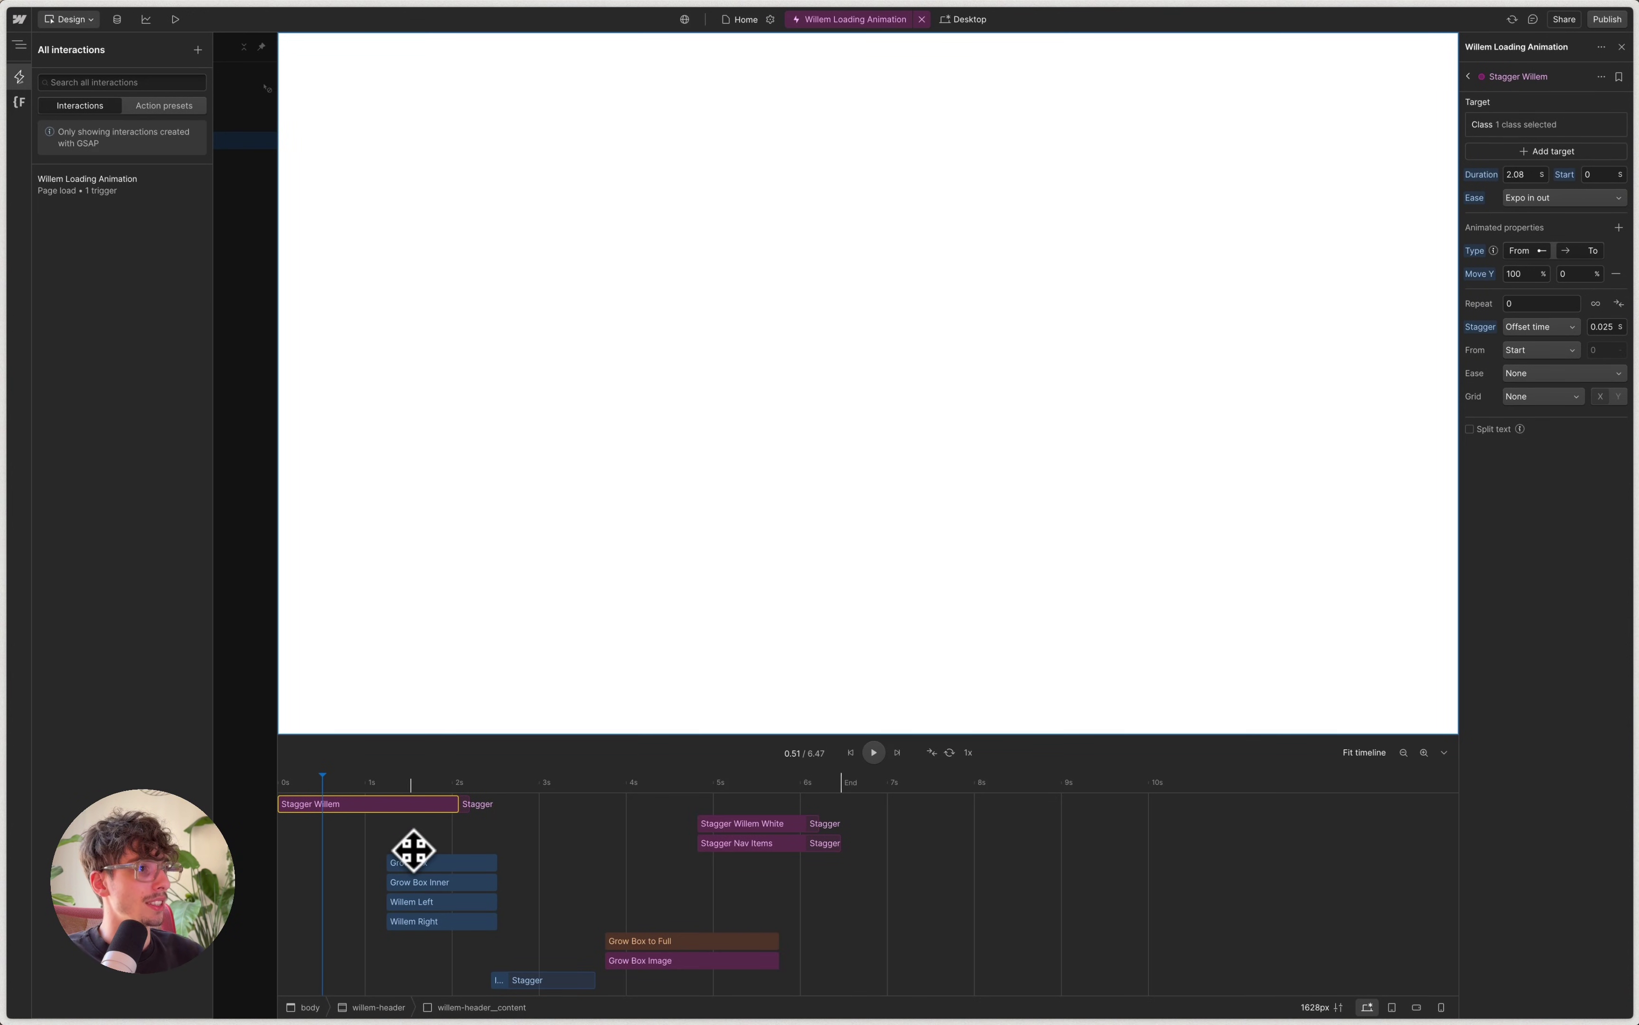
key("ctrl+z")
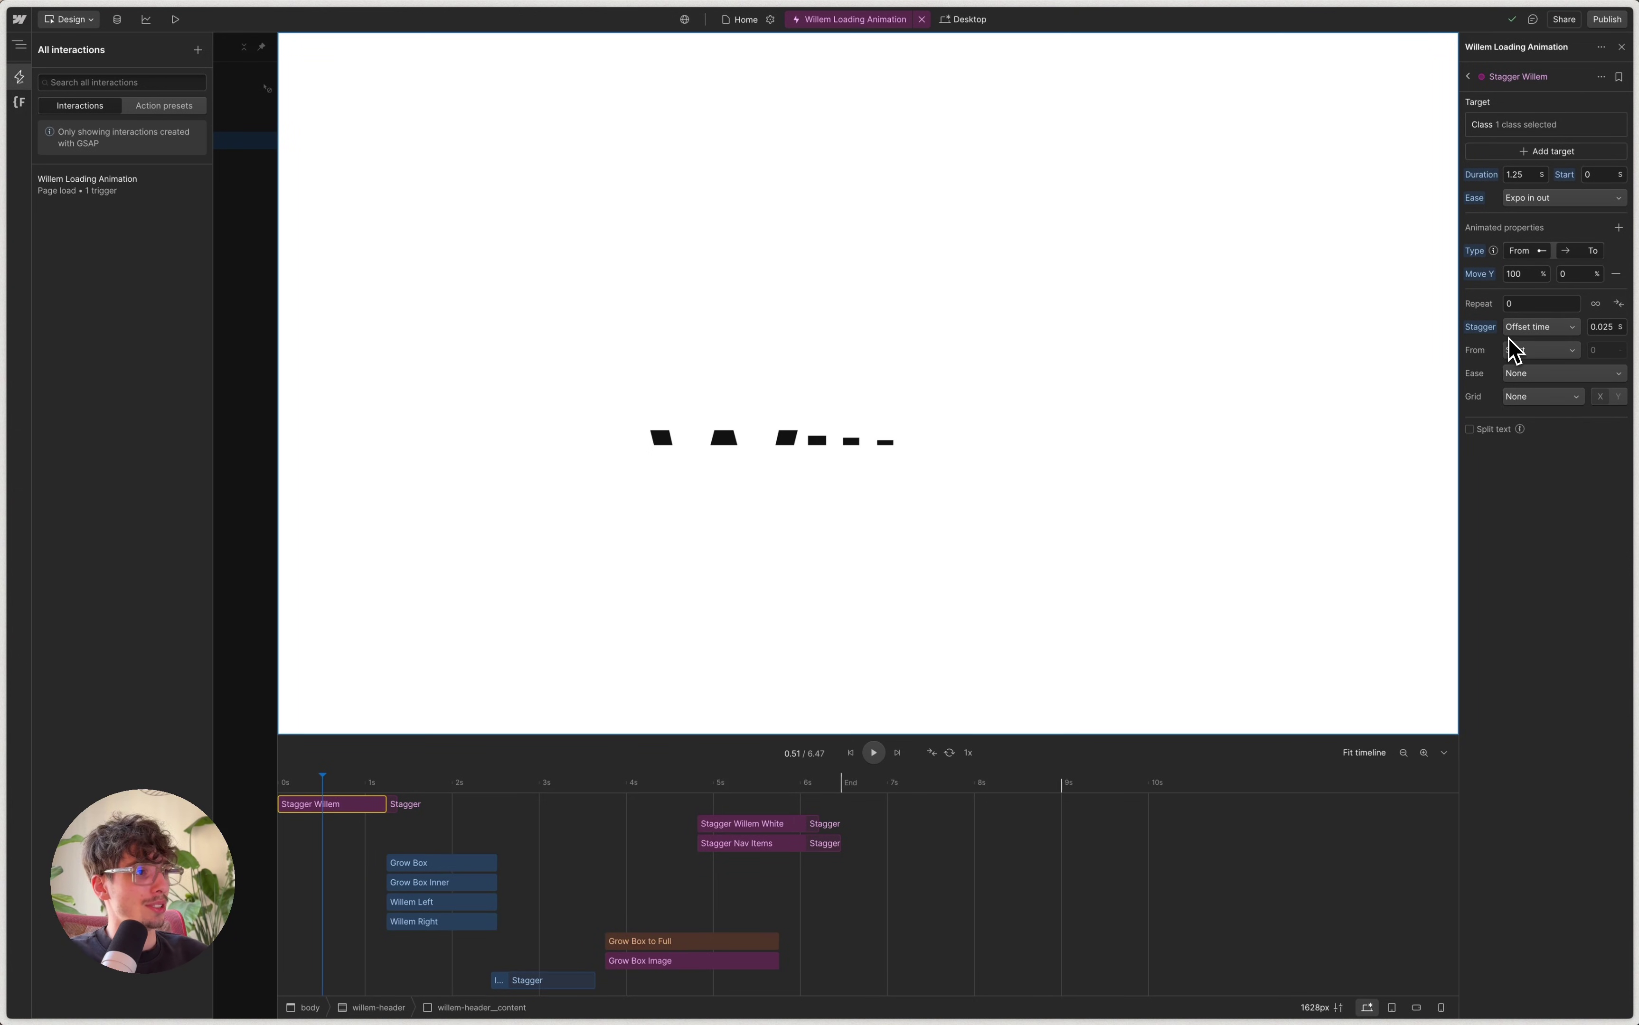
left_click(1537, 352)
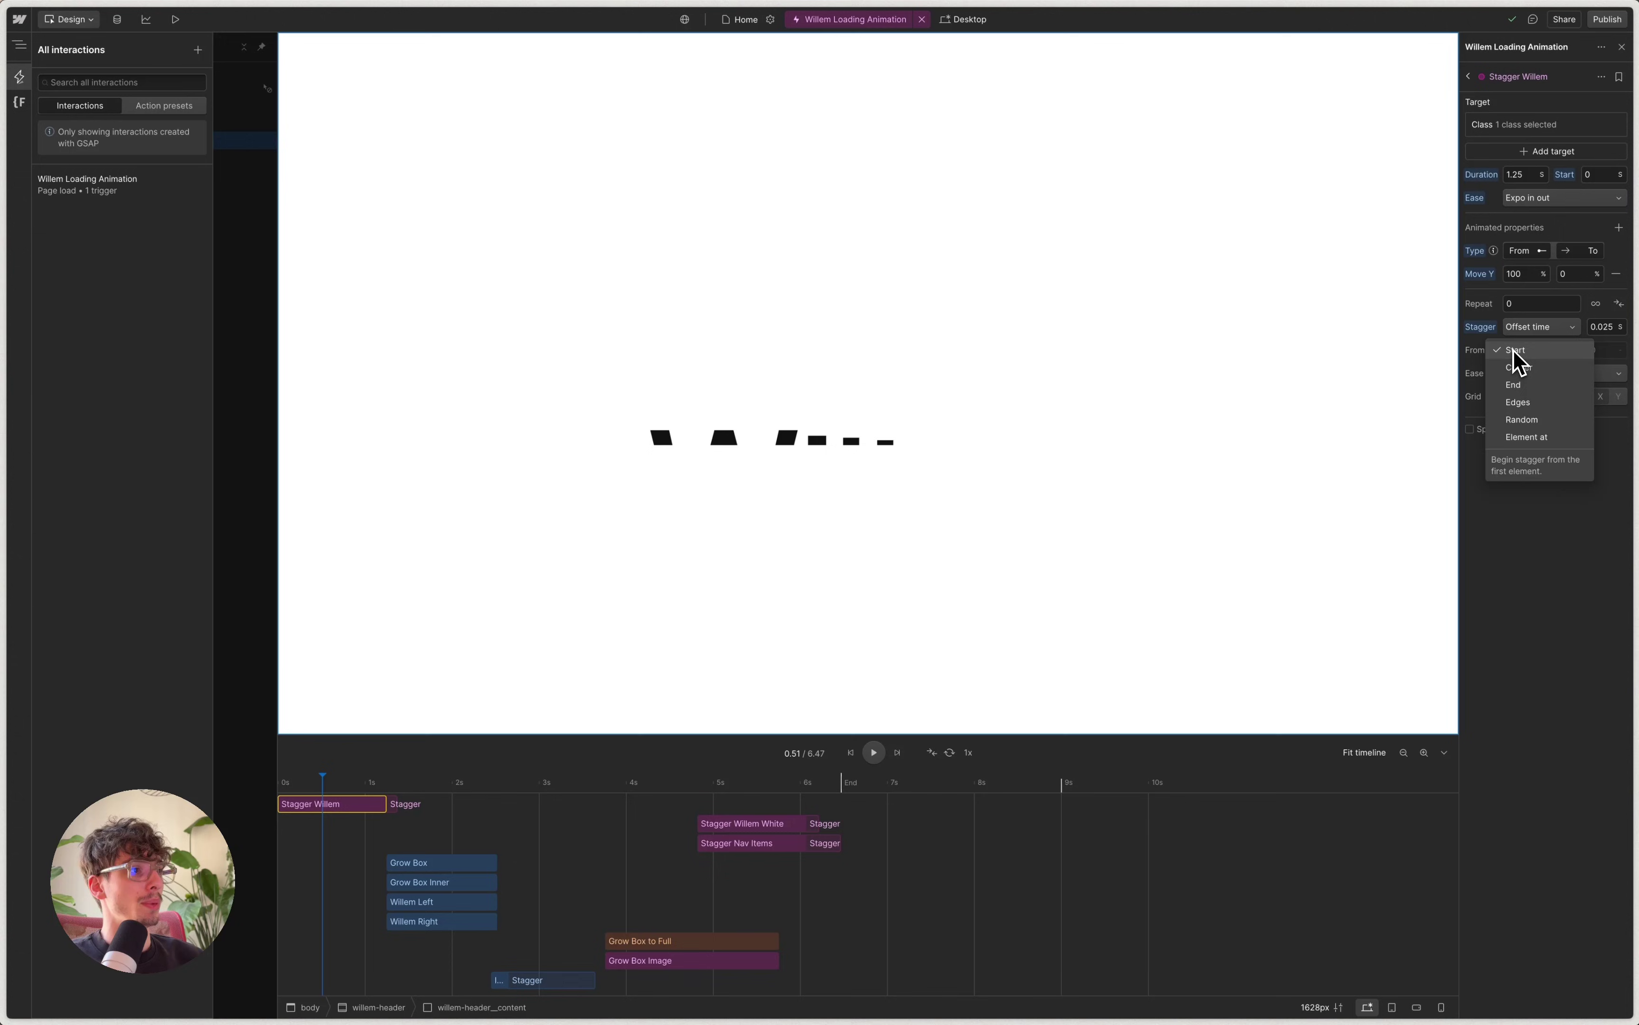
Preview the Willem stagger from End, then Random, before setting From back to Start.
left_click(1518, 385)
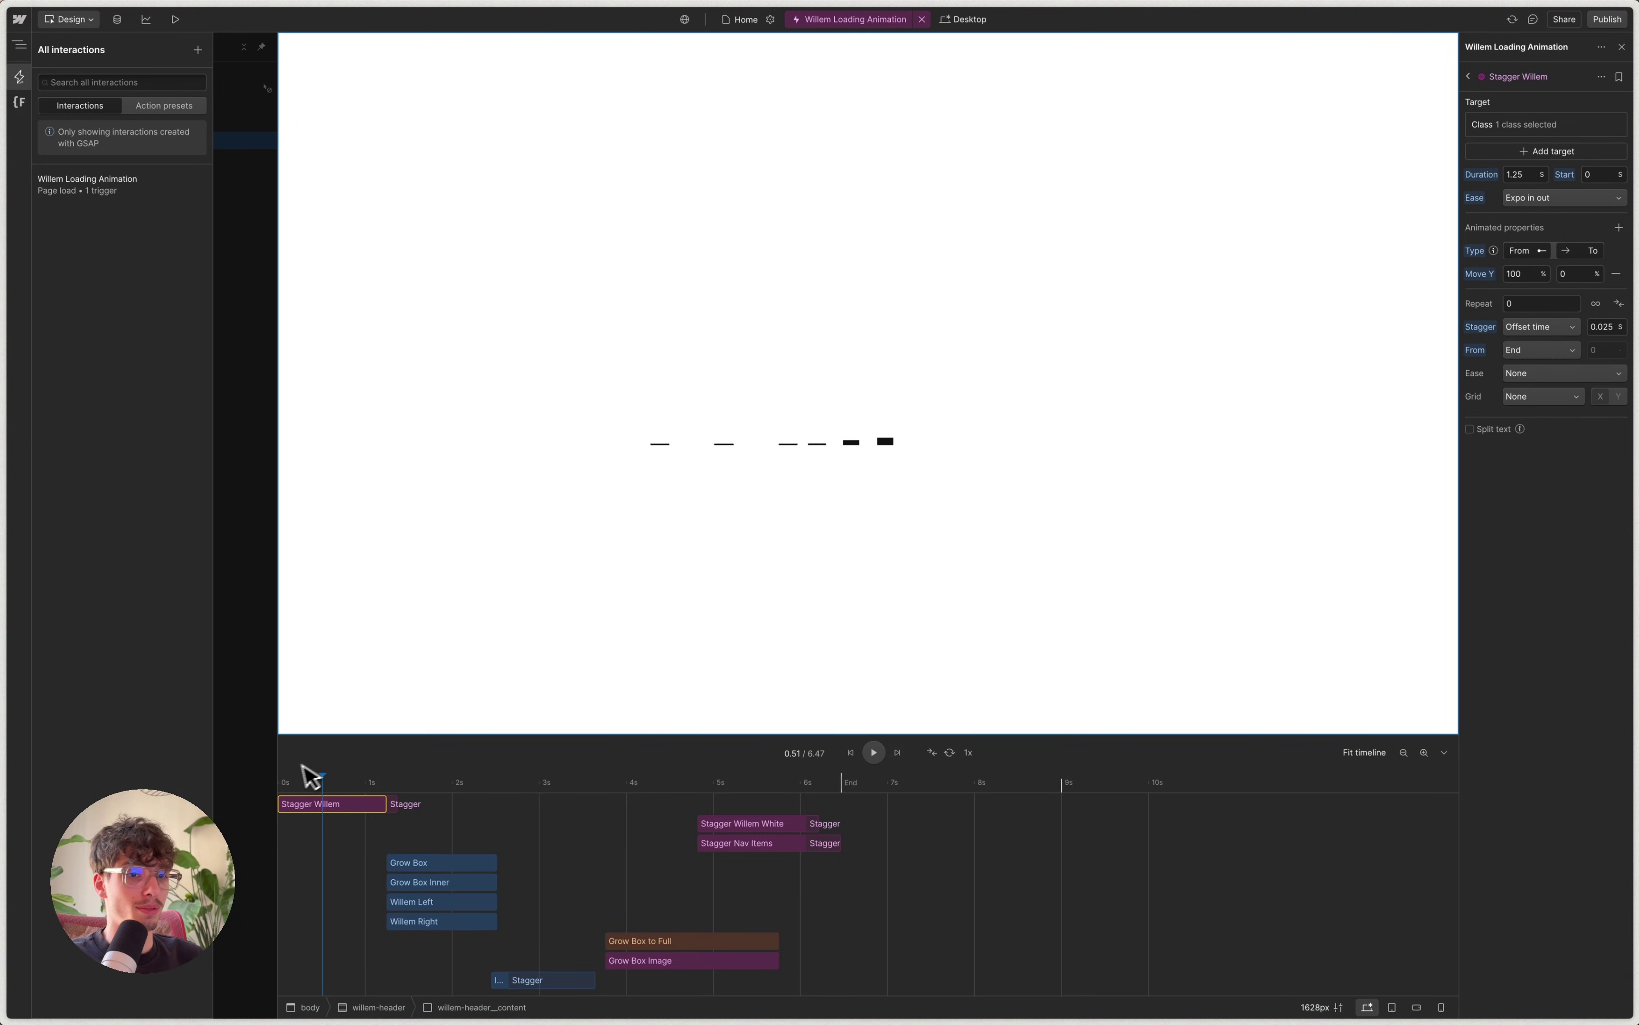
left_click_drag(304, 768, 373, 789)
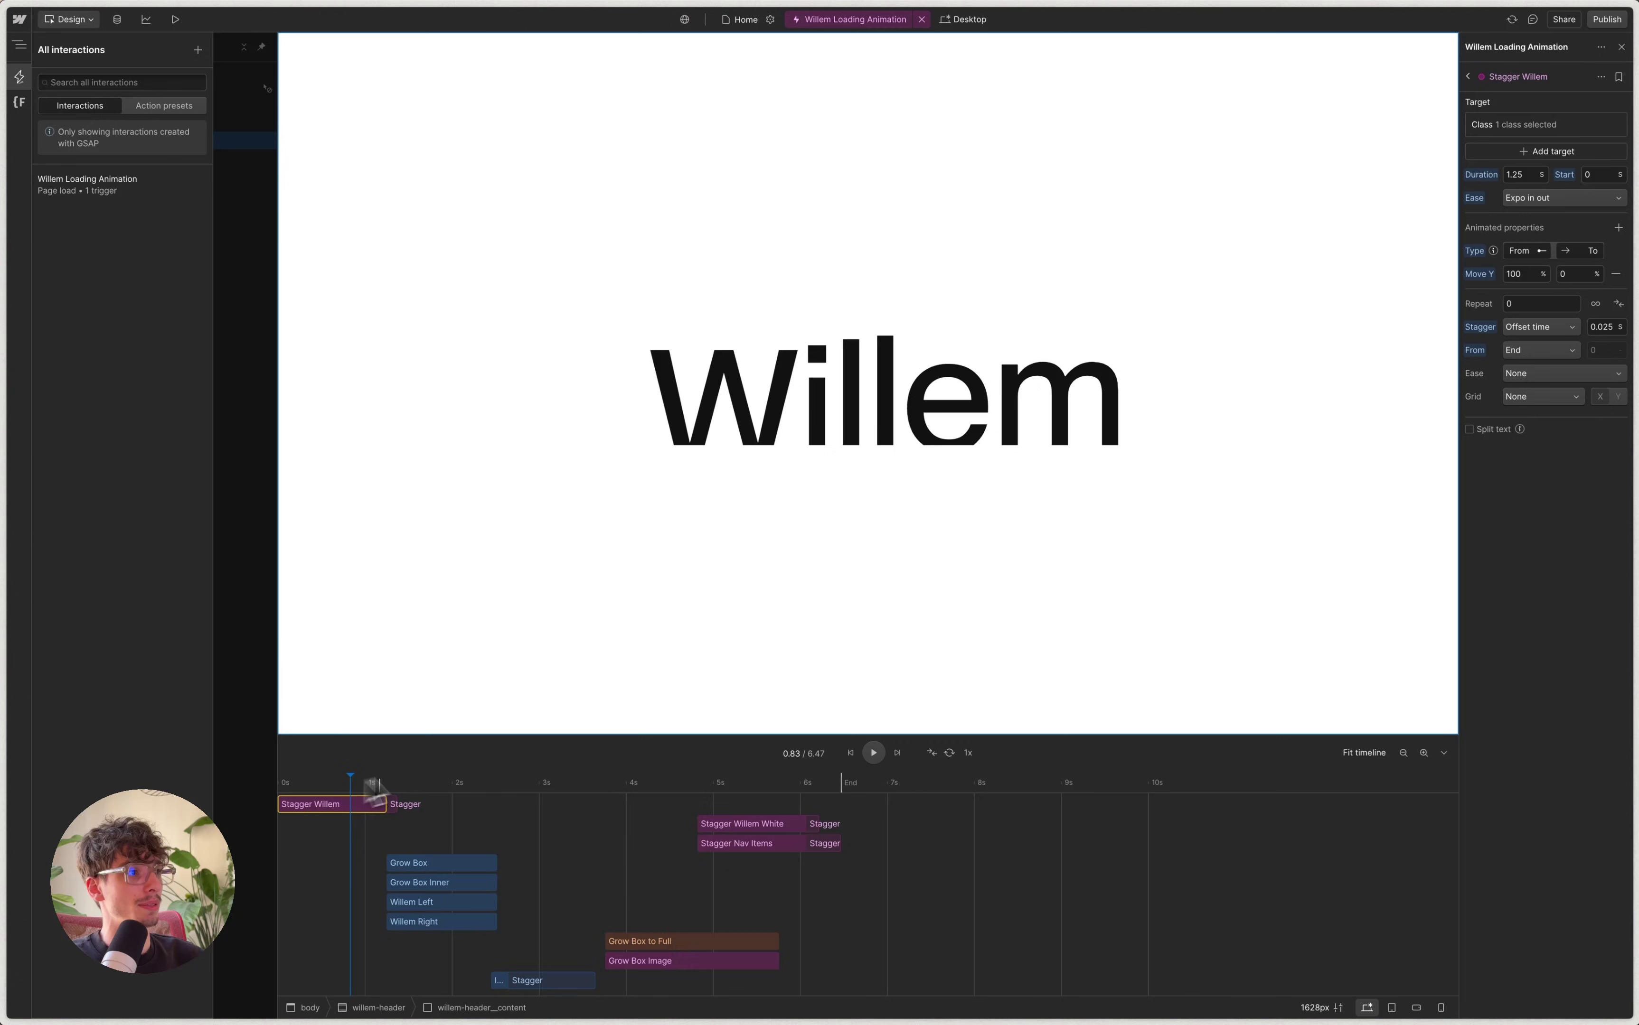
left_click(1540, 351)
left_click(1547, 388)
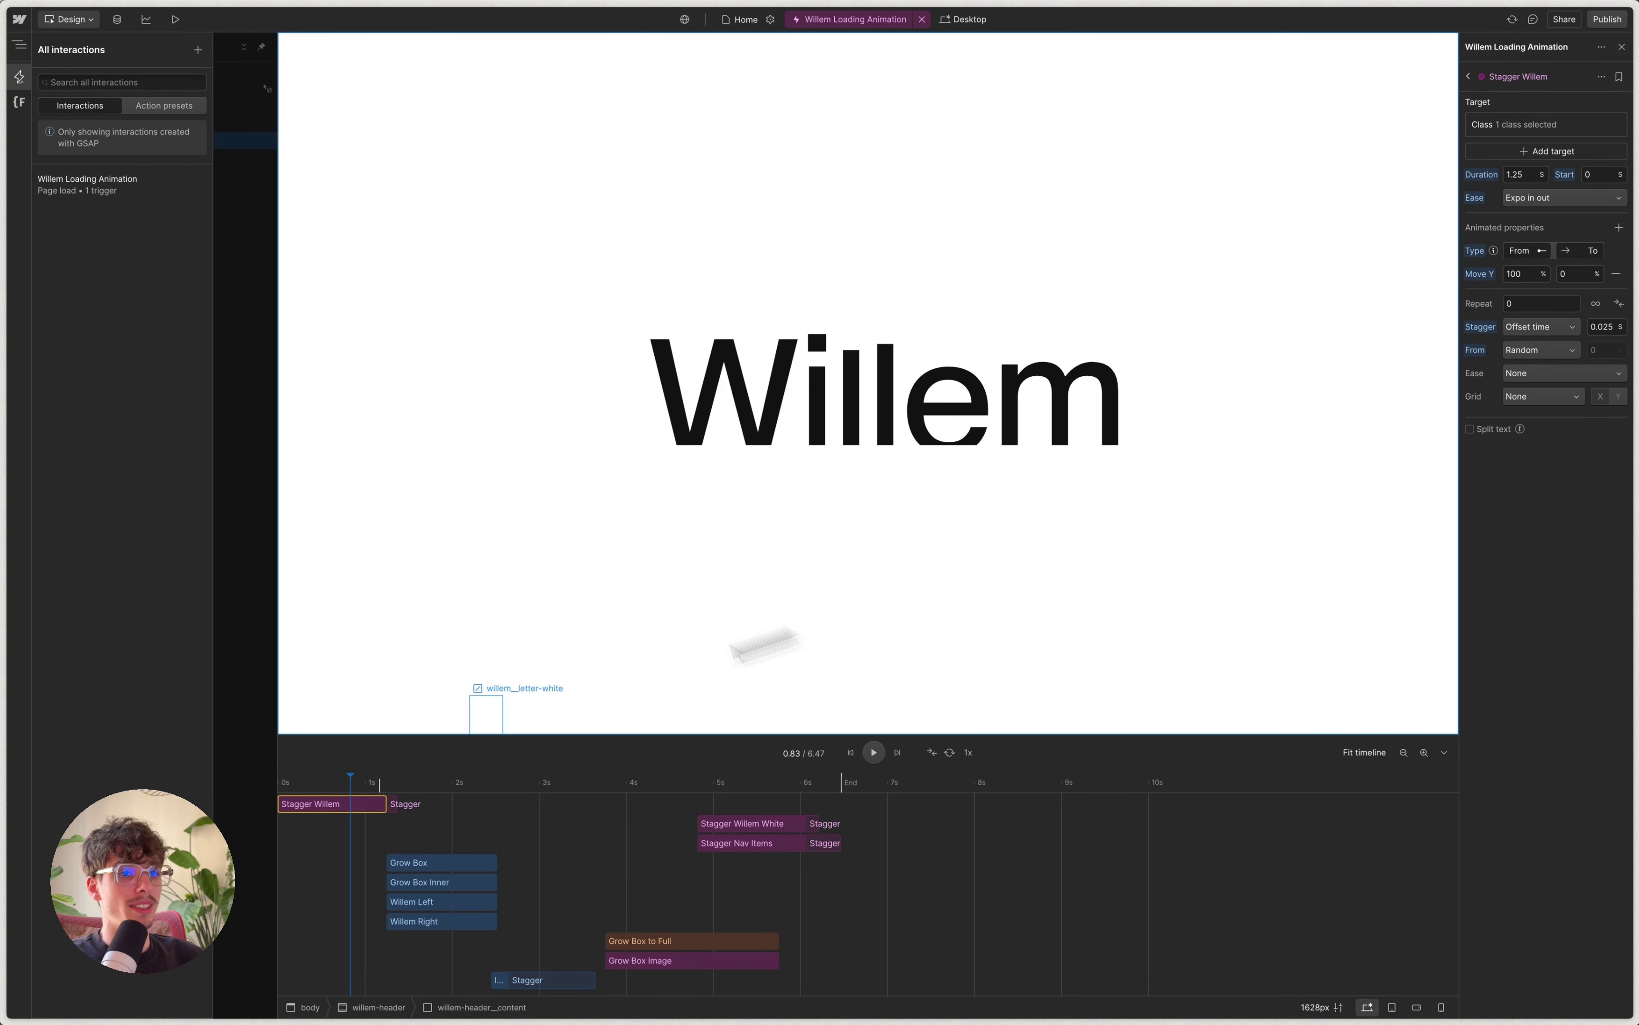
mouse_move(327, 783)
left_mouse_down()
mouse_move(304, 783)
mouse_move(343, 781)
left_mouse_up()
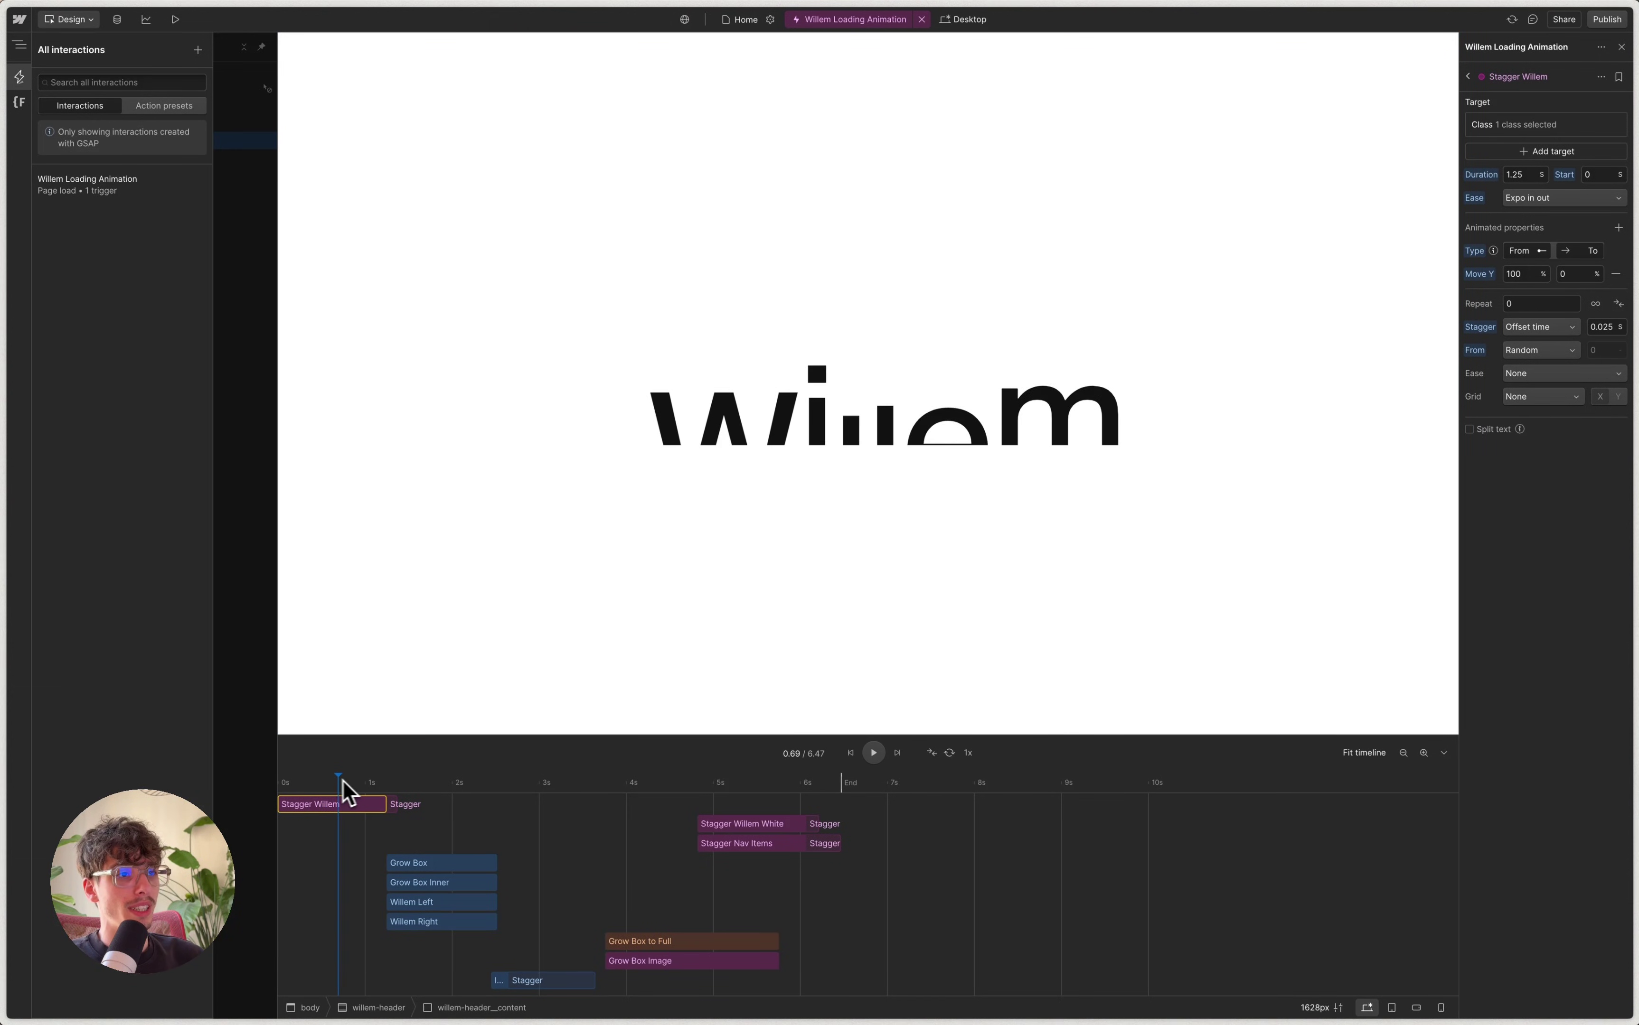
left_click_drag(343, 781, 316, 783)
left_click(1539, 350)
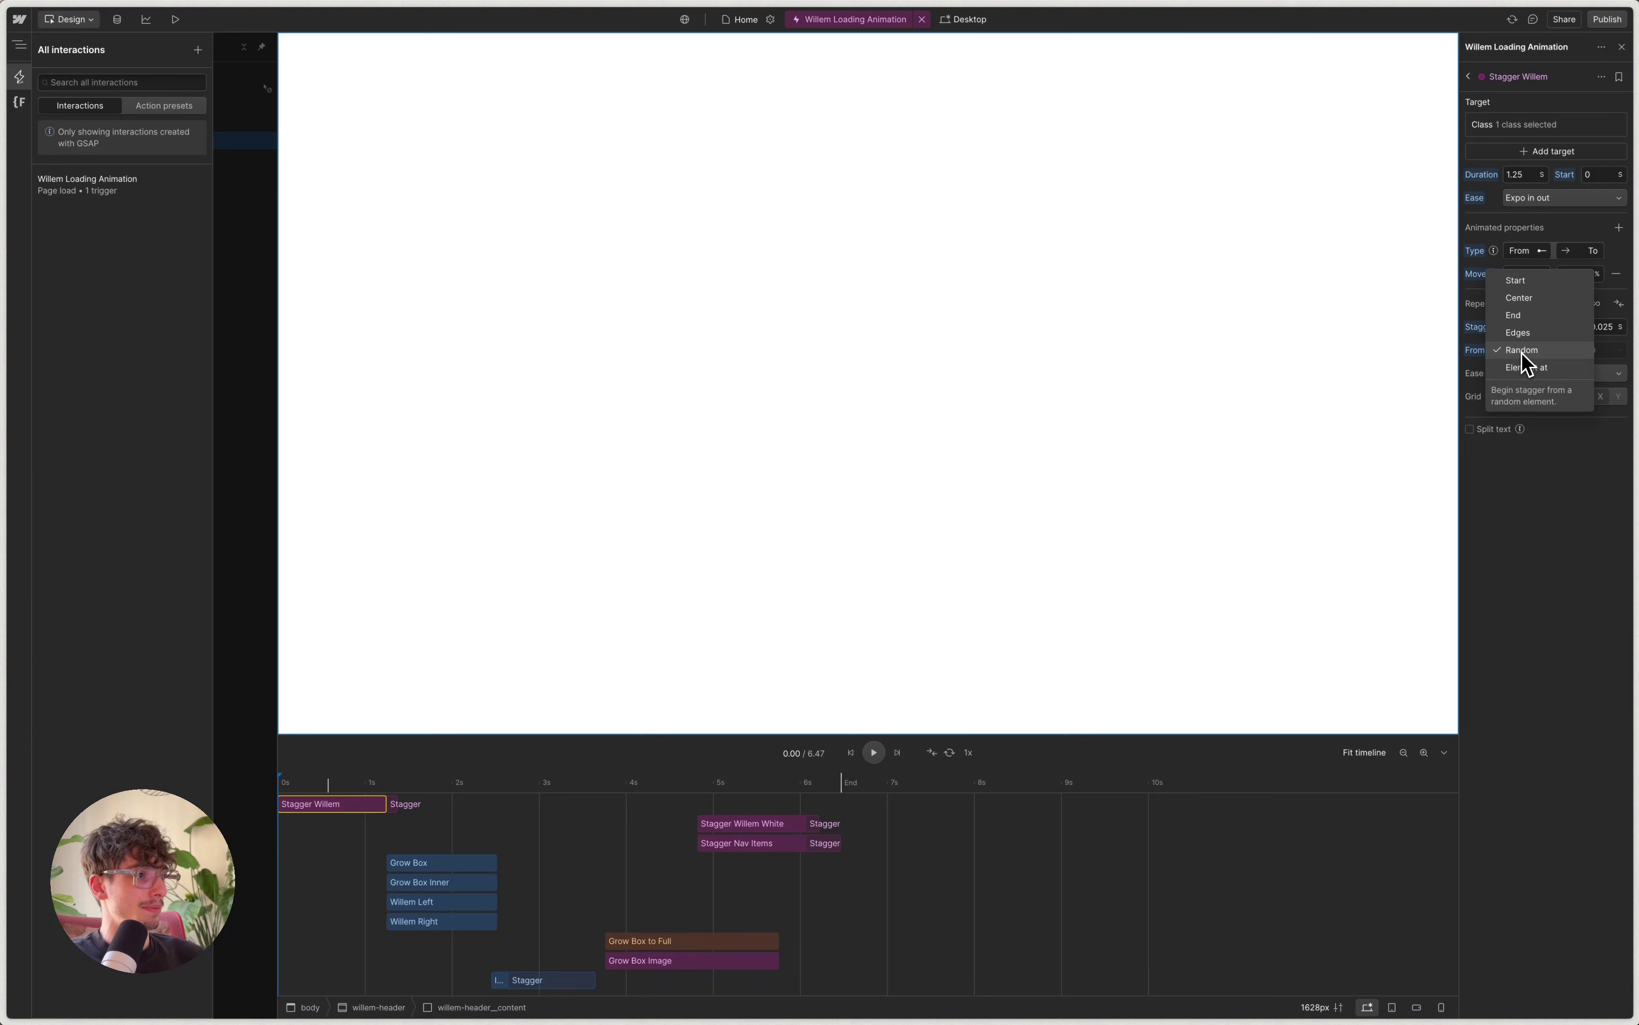
left_click(1546, 280)
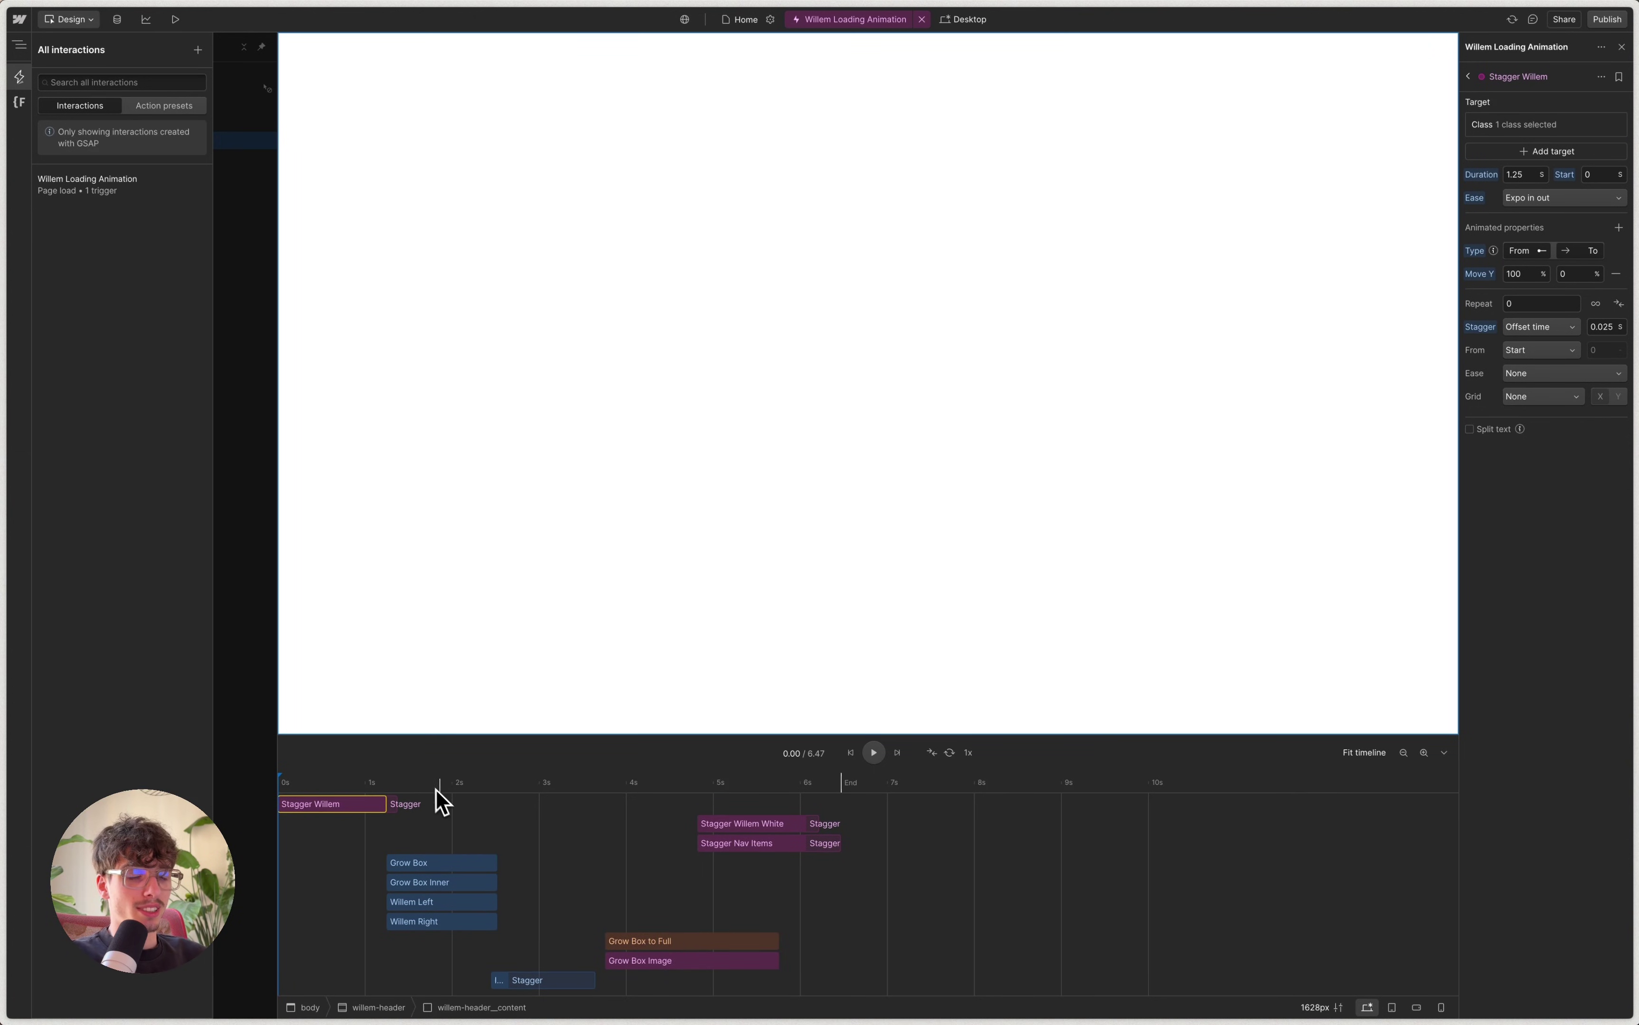
Step through Grow Box, Grow Box Inner, Willem Left and Willem Right, previewing up to 1.89 s.
left_click(421, 862)
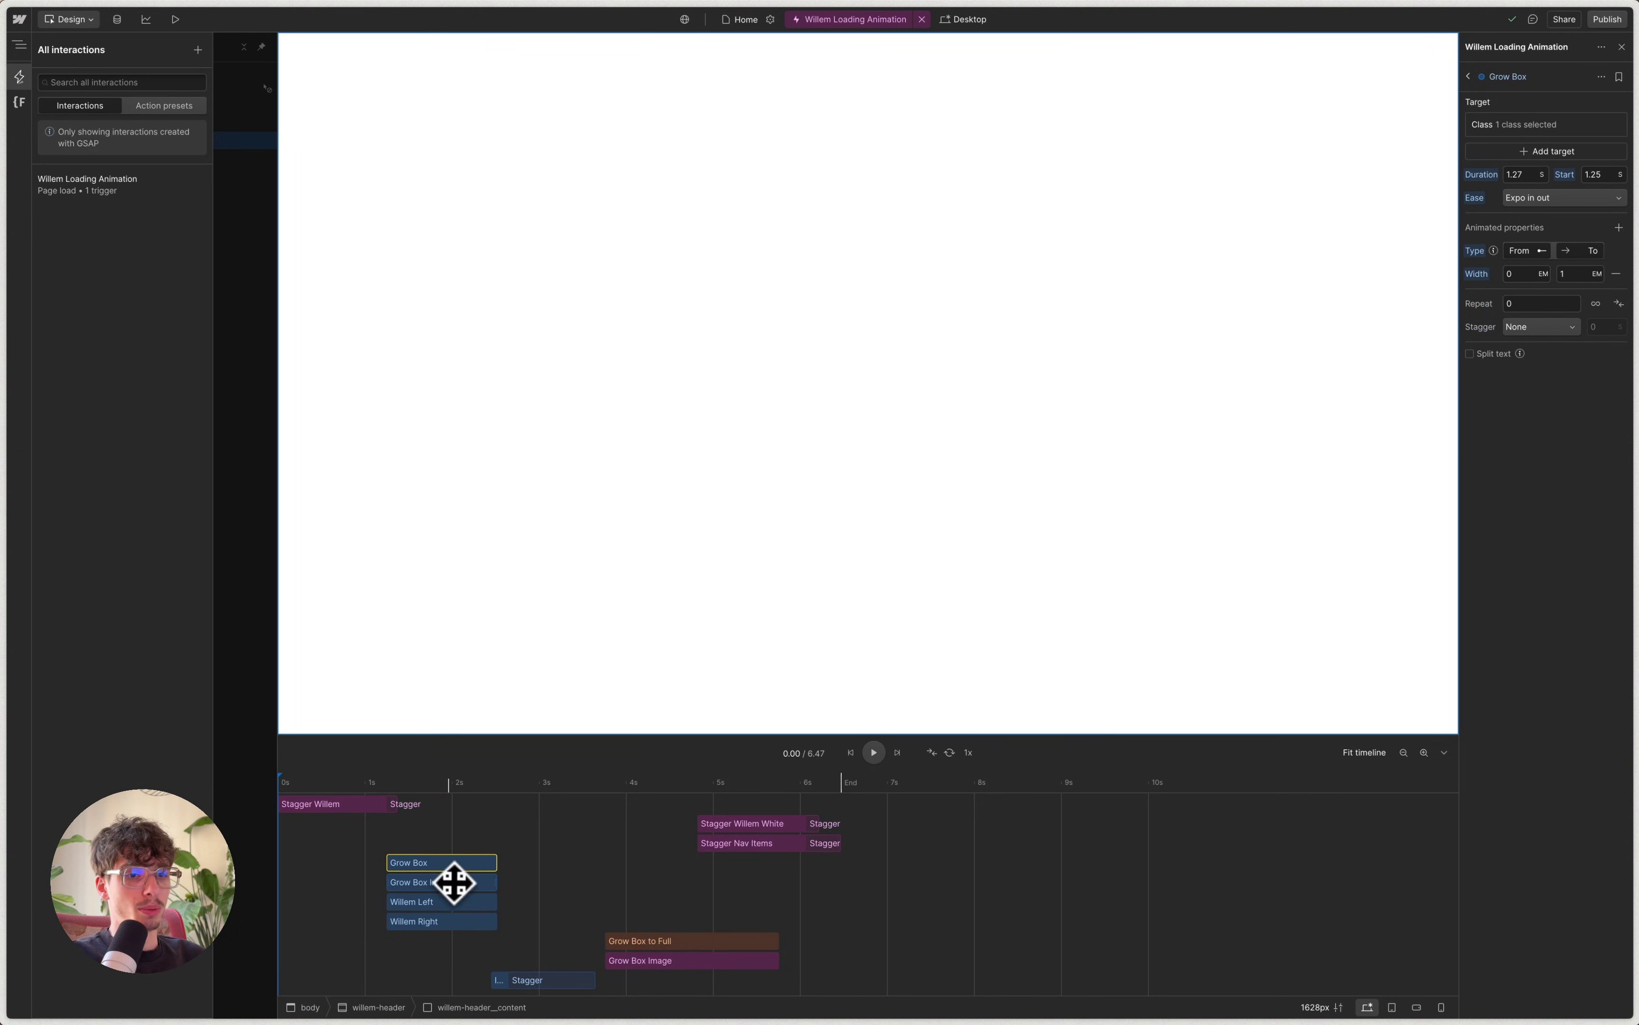
left_click(425, 882)
left_click(424, 902)
left_click(424, 921)
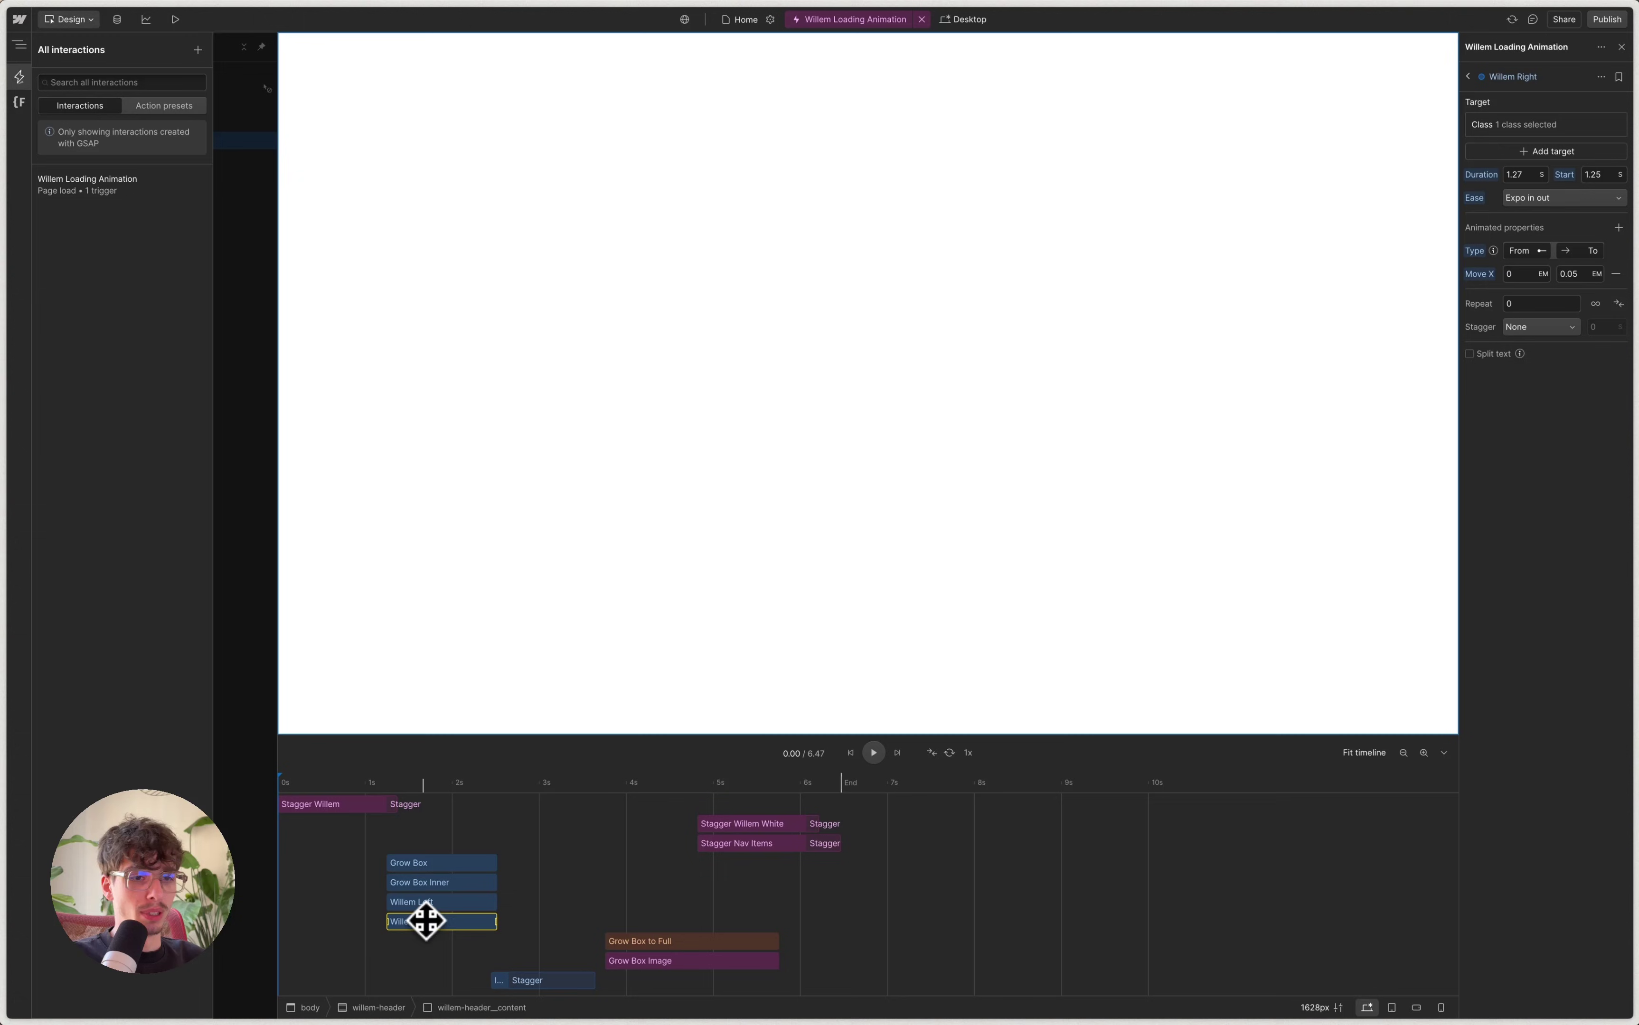
left_click_drag(359, 792, 442, 781)
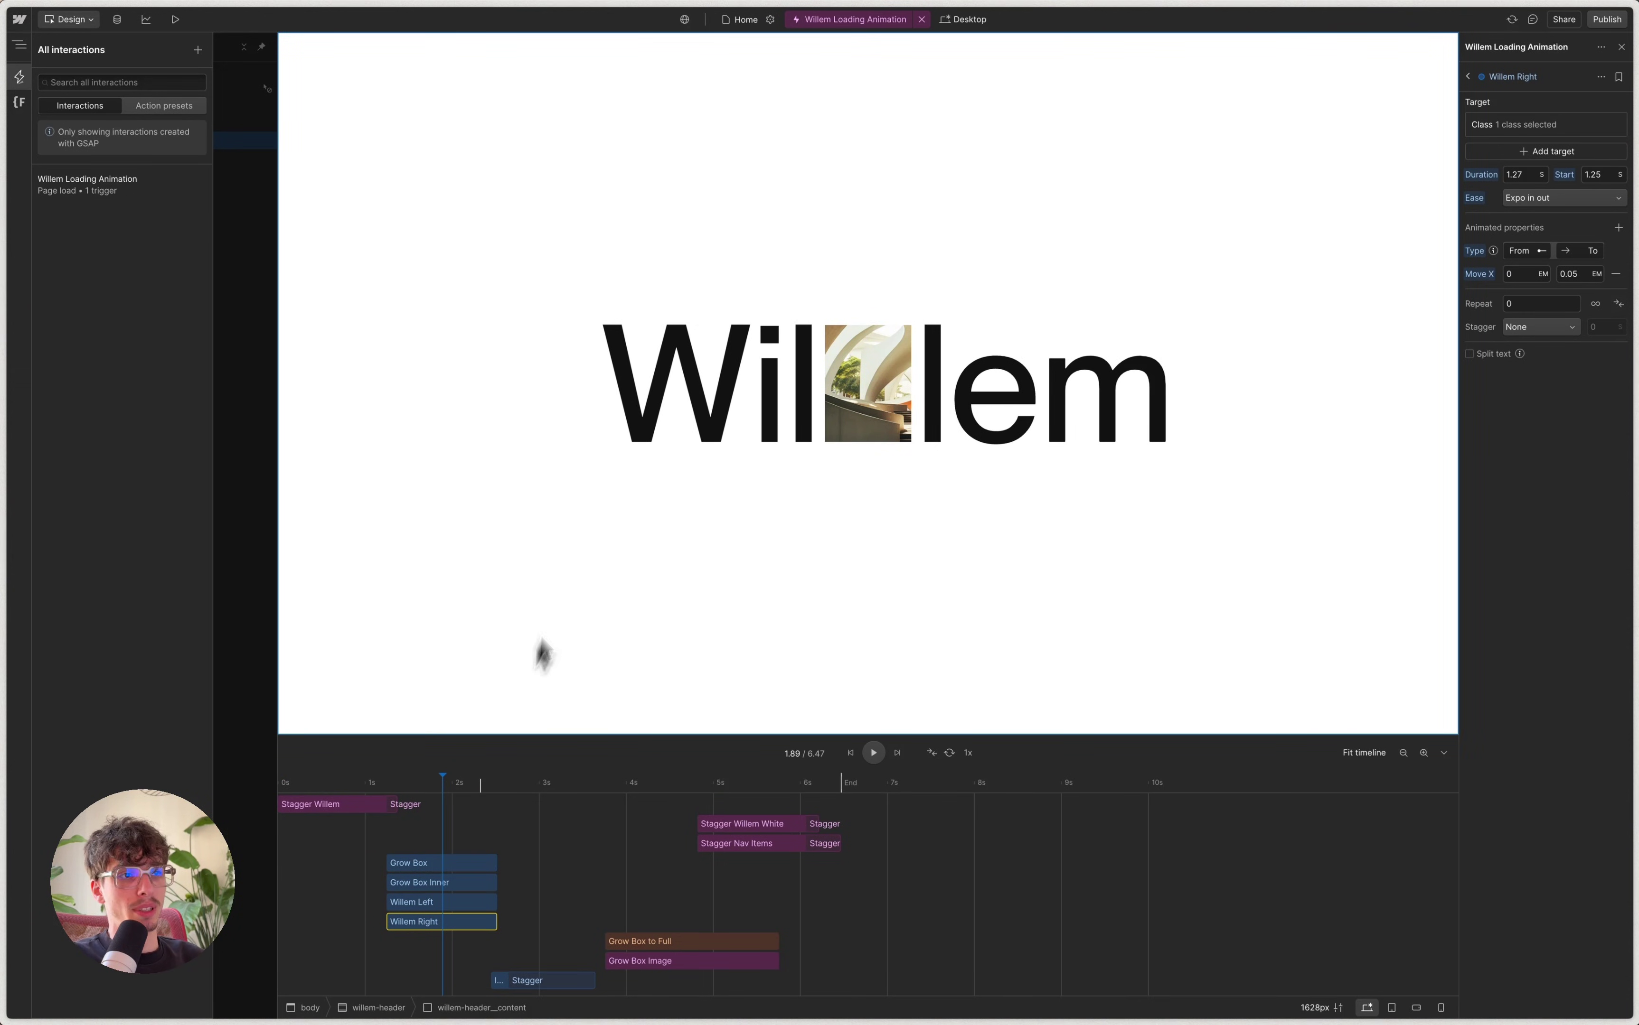
Check Willem Left's target class and preview the word splitting as the image widens.
left_click(478, 902)
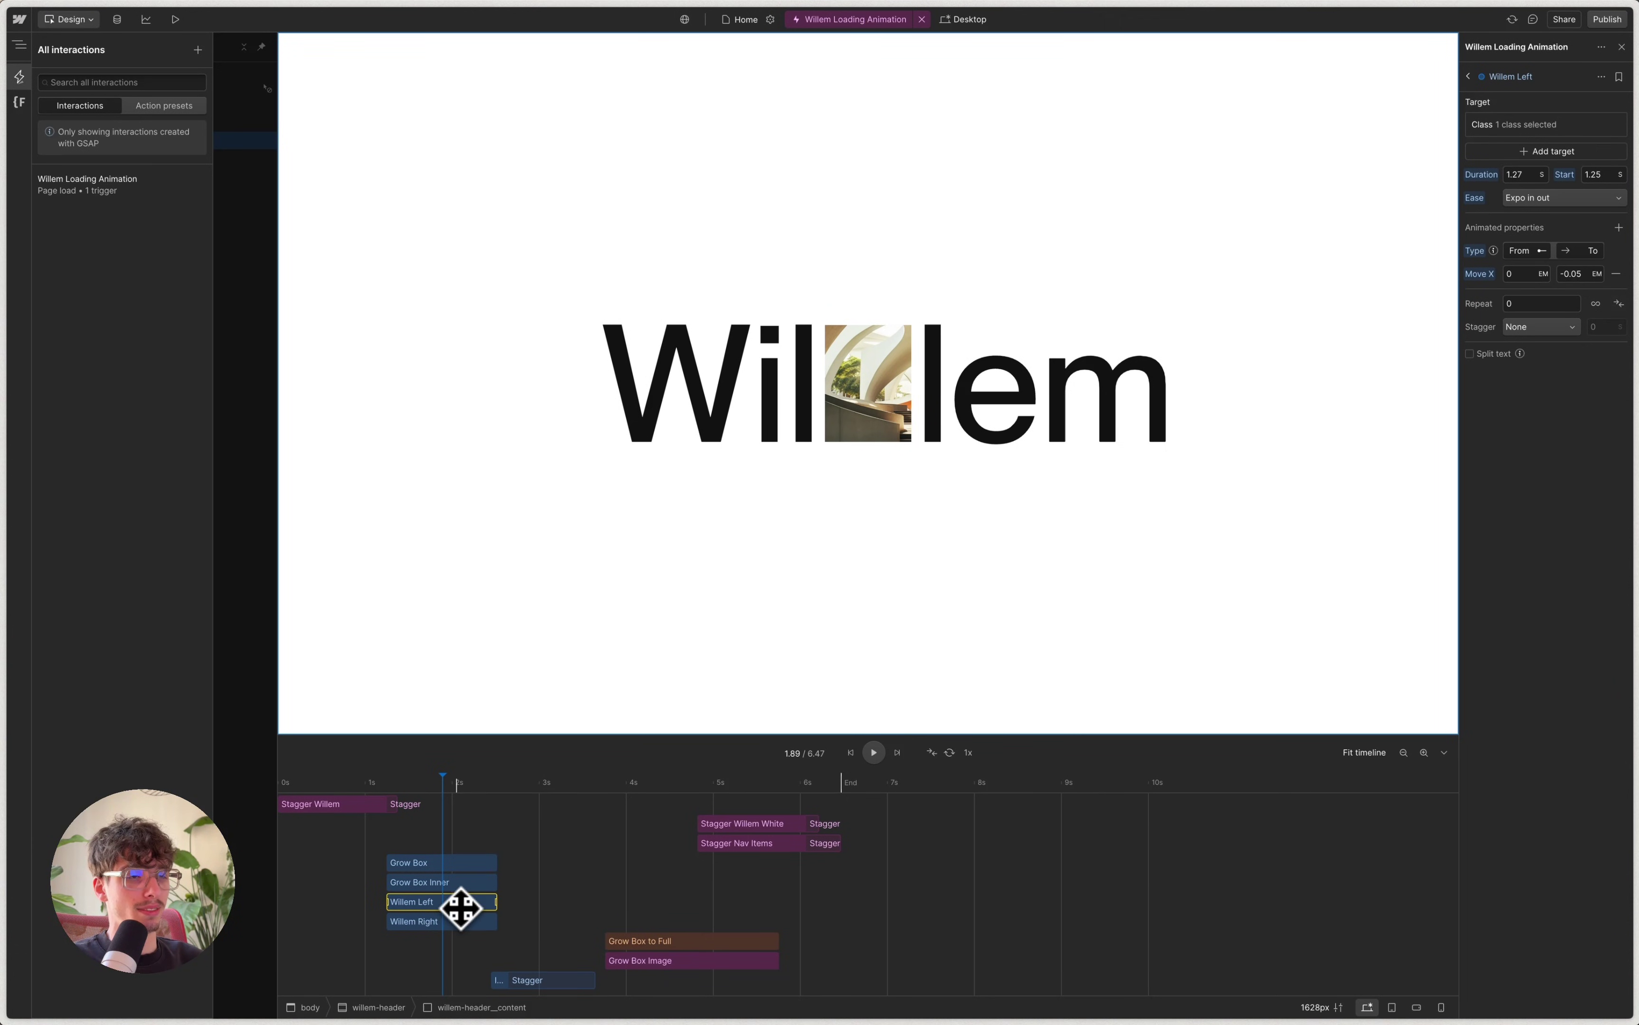
left_click(1532, 125)
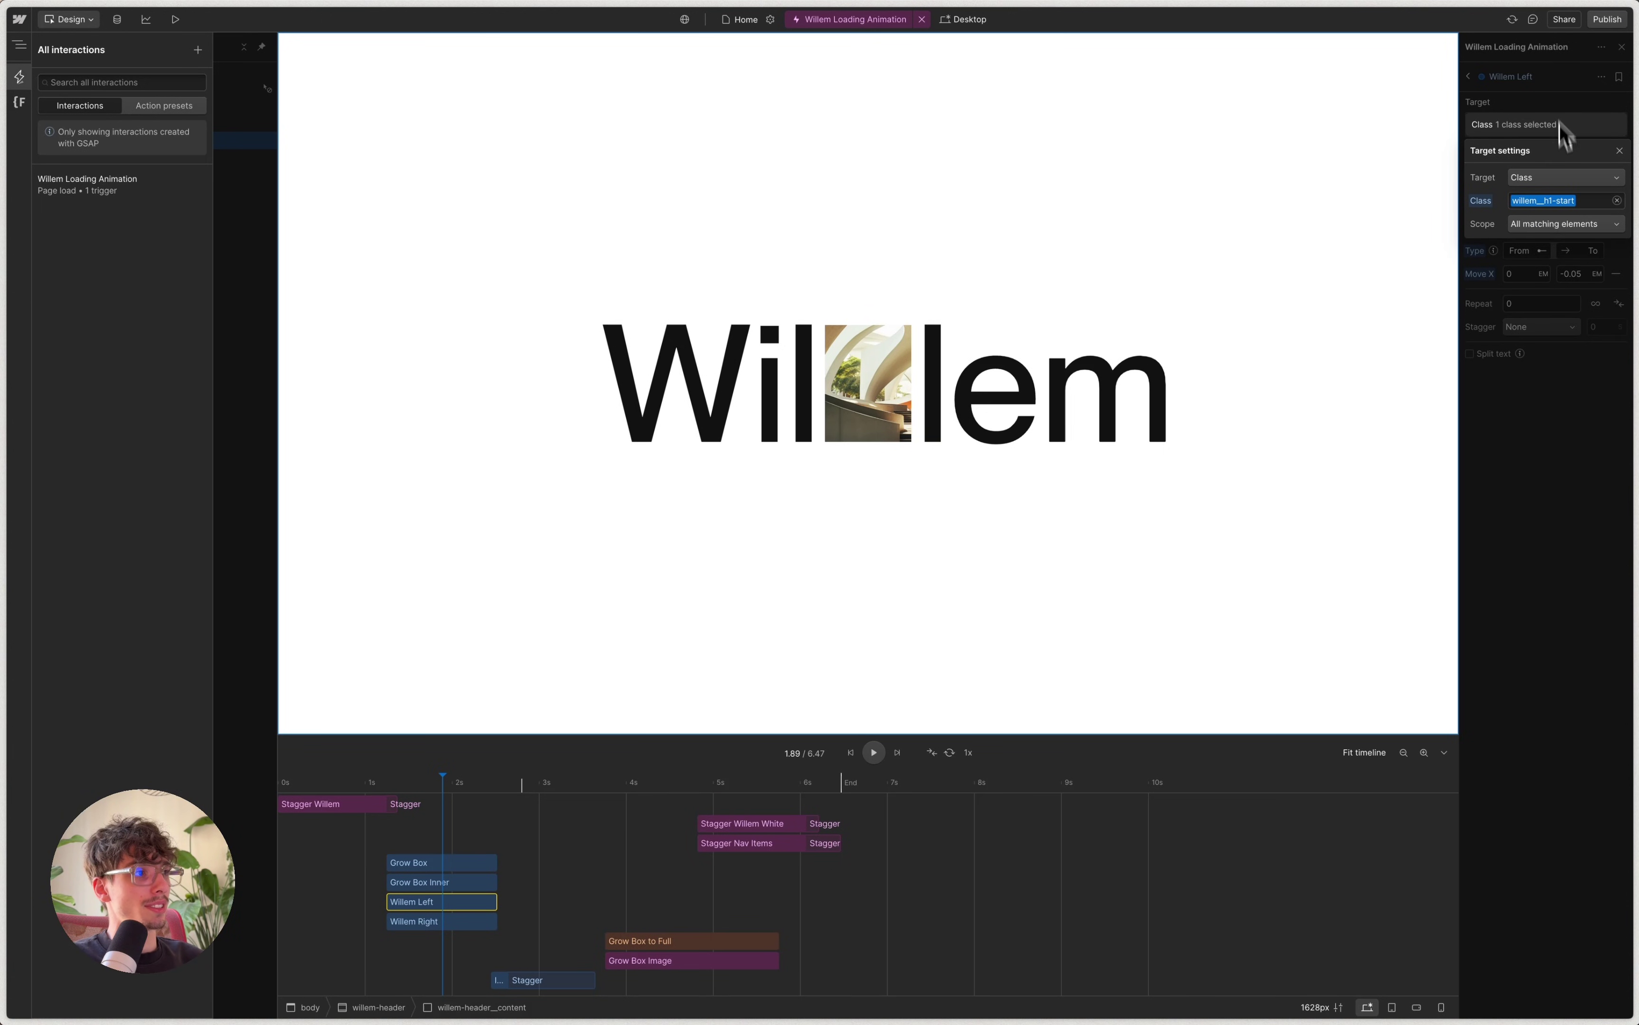
left_click(1562, 91)
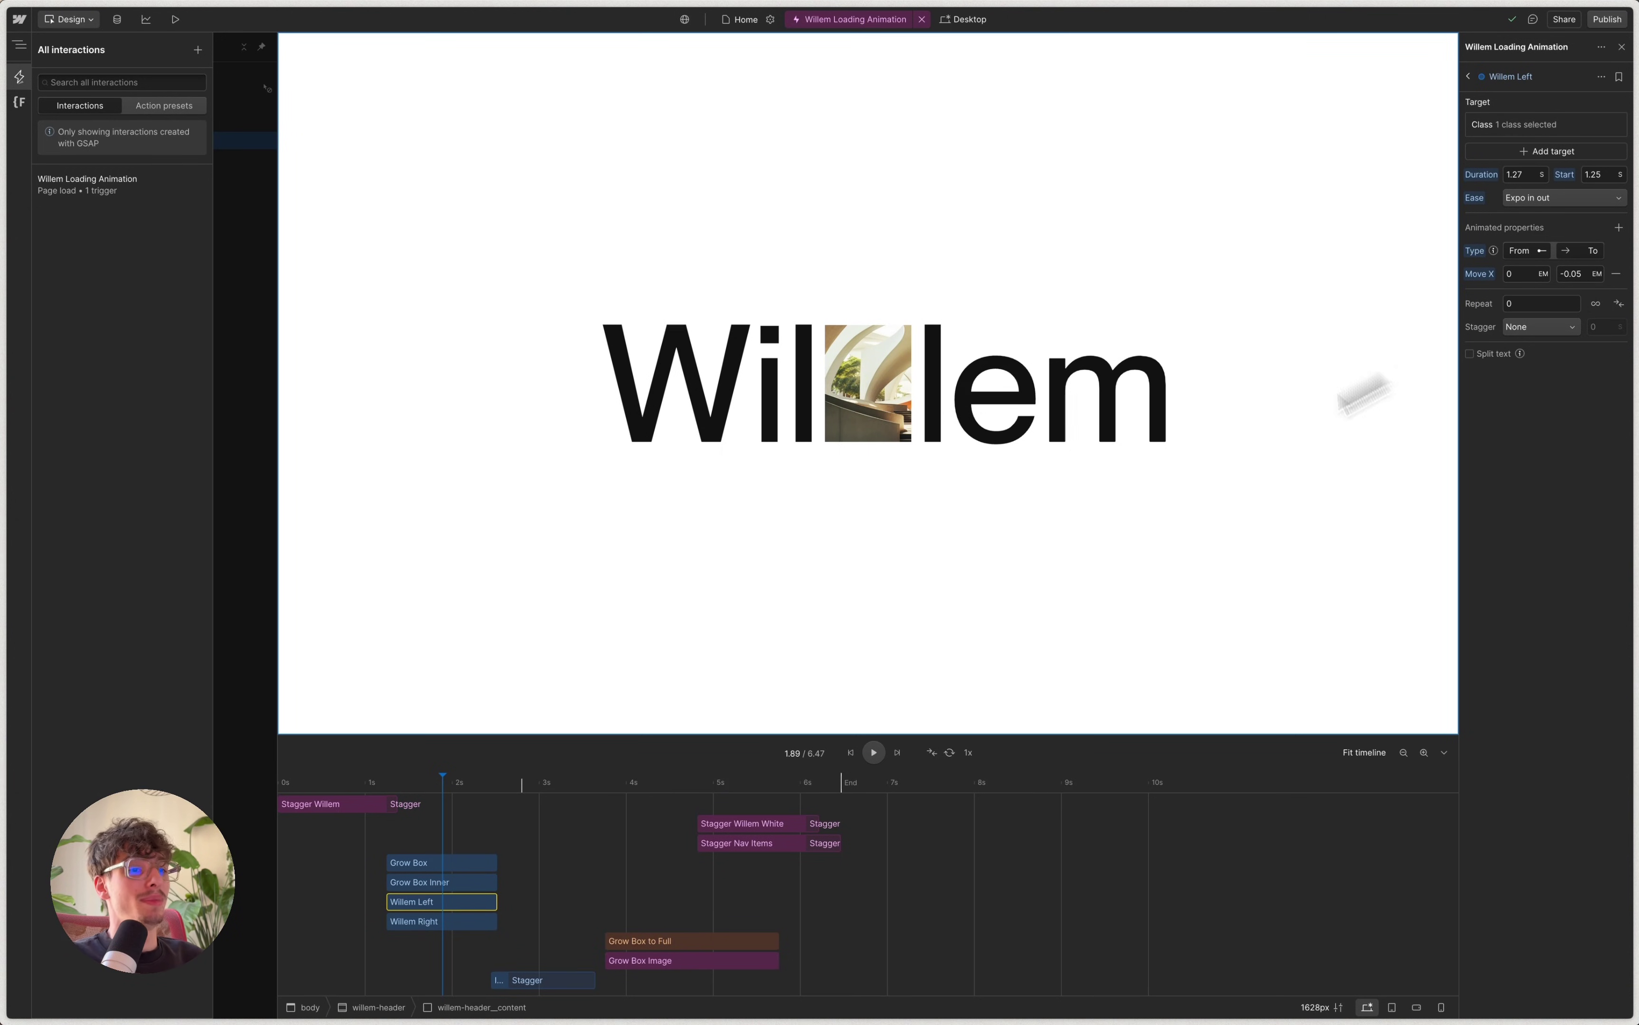
left_click_drag(429, 778, 467, 779)
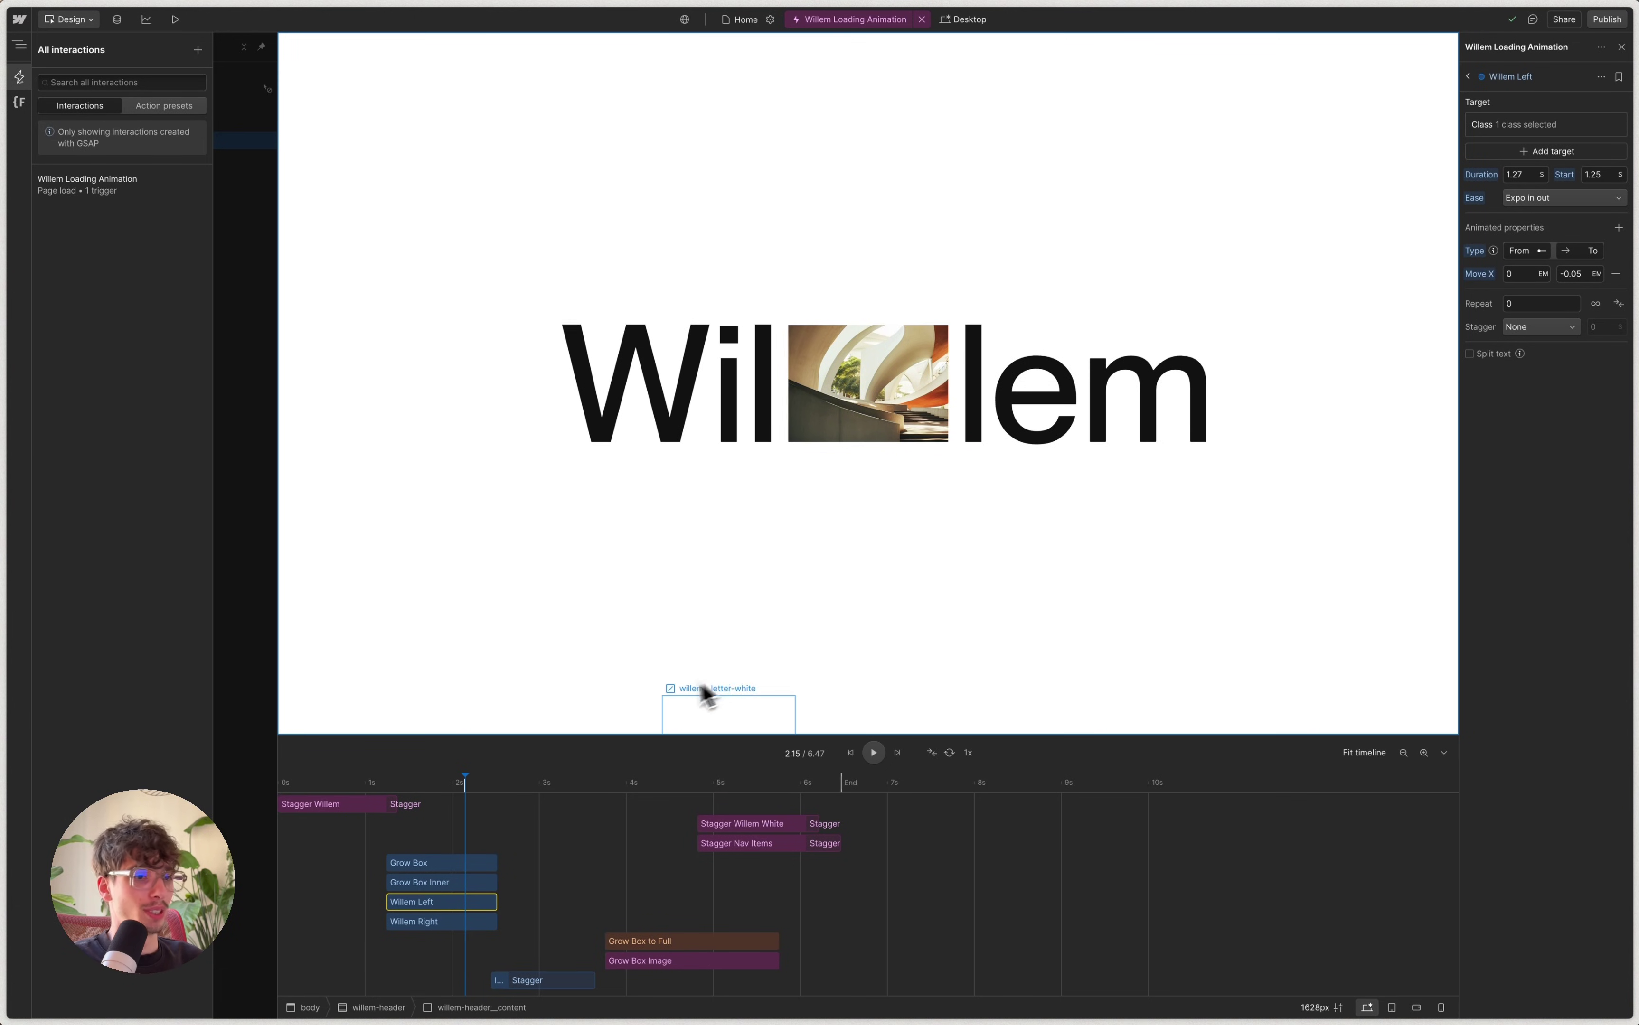
Inspect Grow Box and Grow Box Inner's 0% to 100% width animation around 2.3 s.
left_click(429, 864)
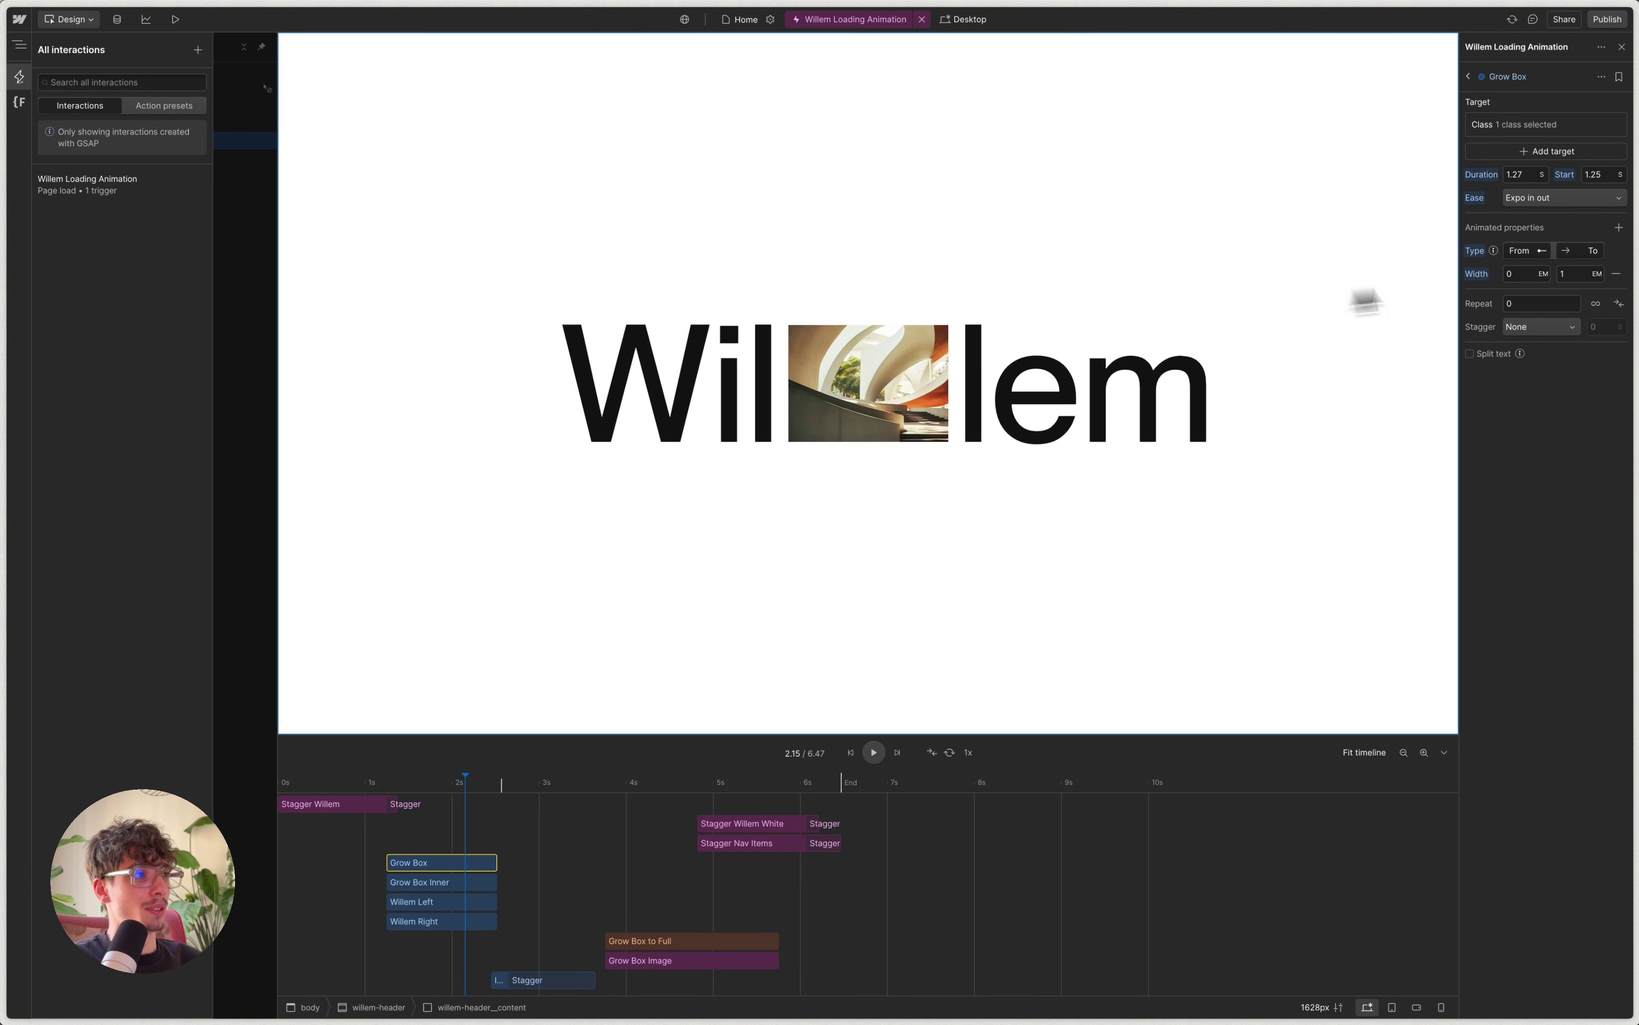
left_click(433, 882)
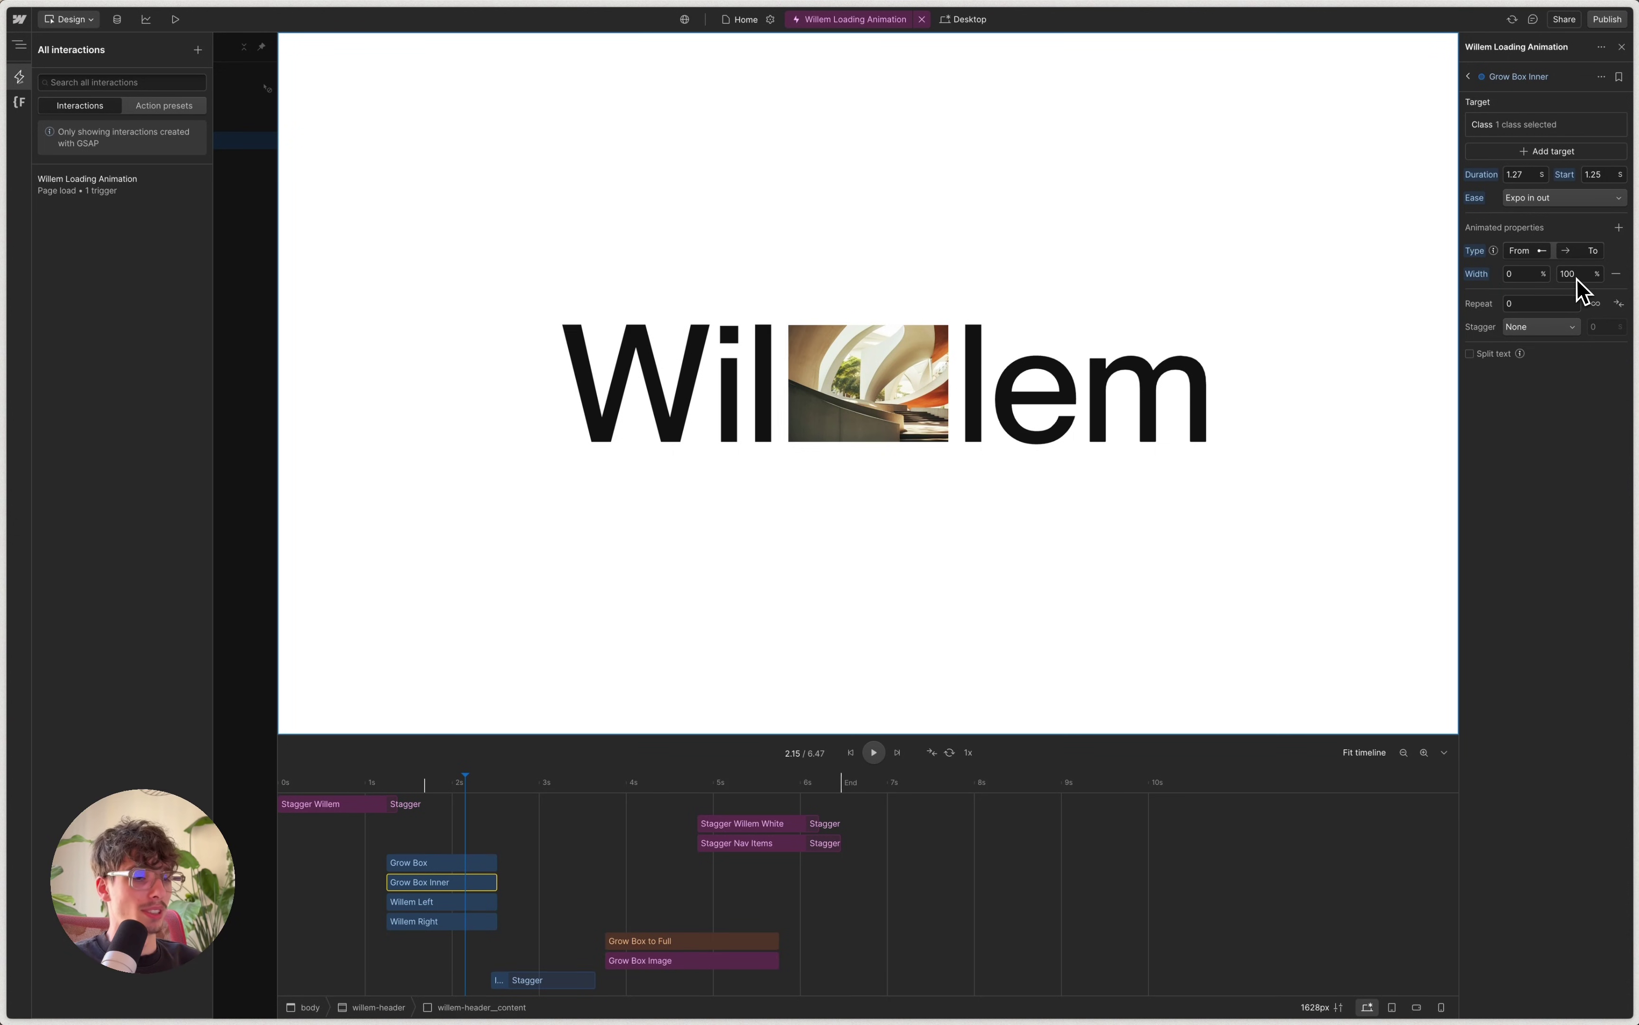
mouse_move(491, 780)
left_mouse_down()
mouse_move(384, 786)
mouse_move(529, 799)
mouse_move(512, 806)
left_mouse_up()
Select the Image Roulette action and check which class it animates.
right_click(509, 805)
left_click(477, 976)
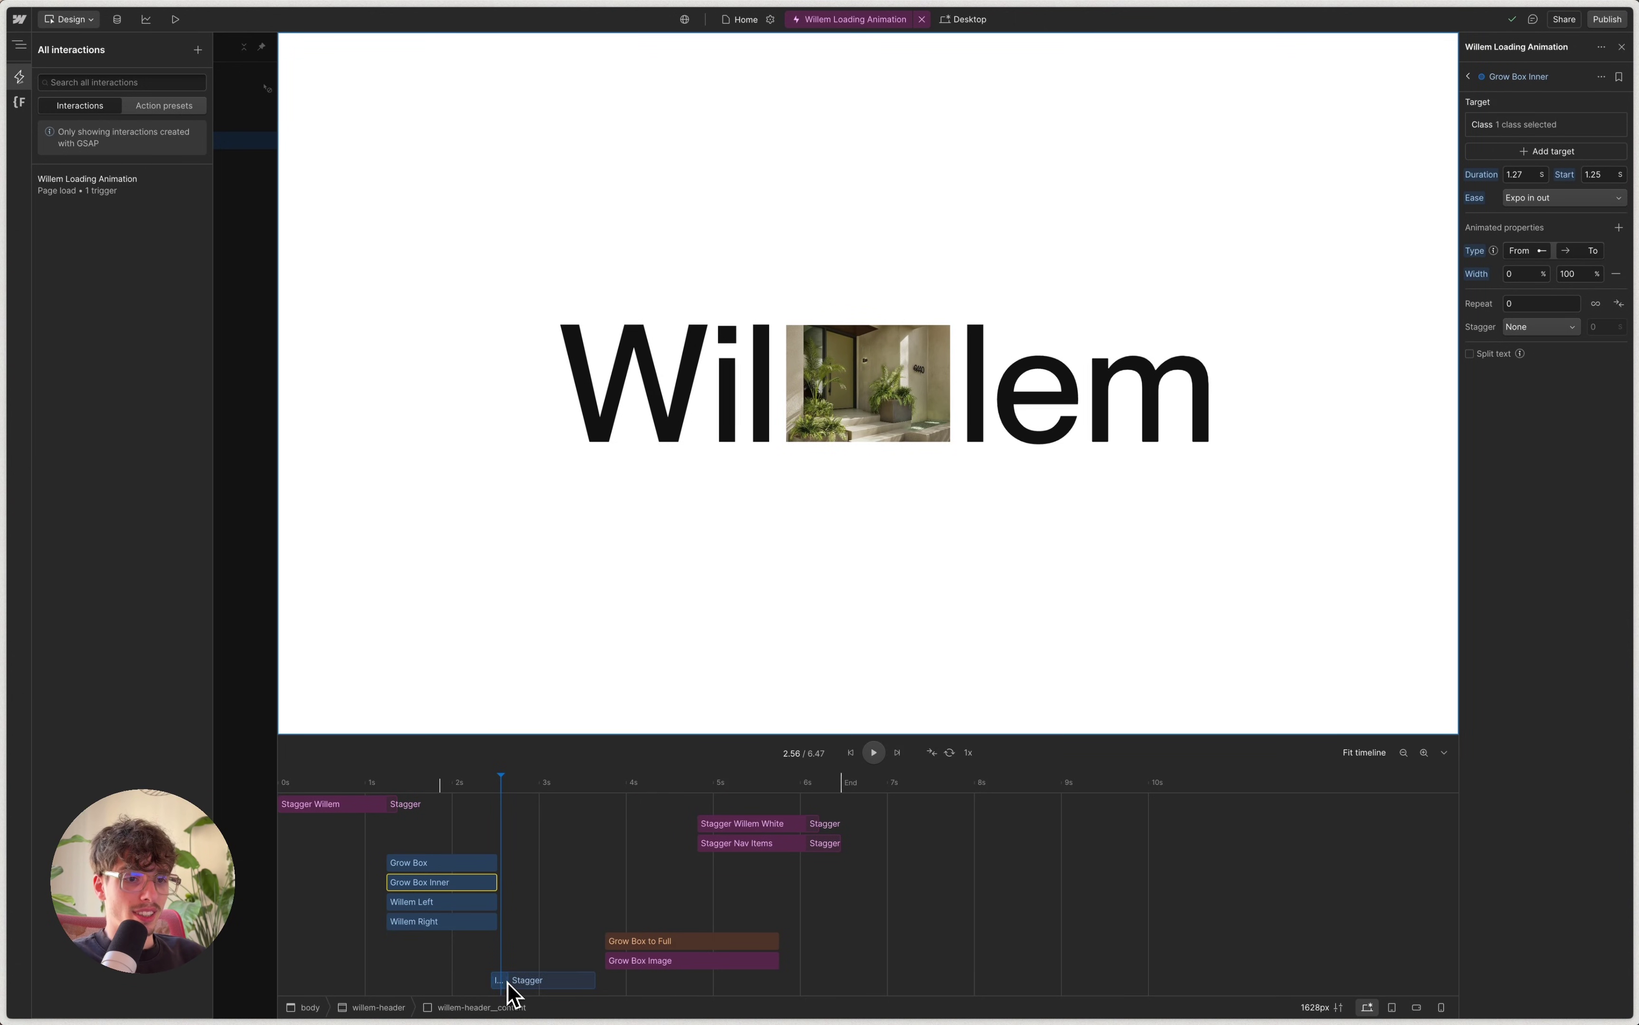
left_click(501, 981)
left_click(1532, 126)
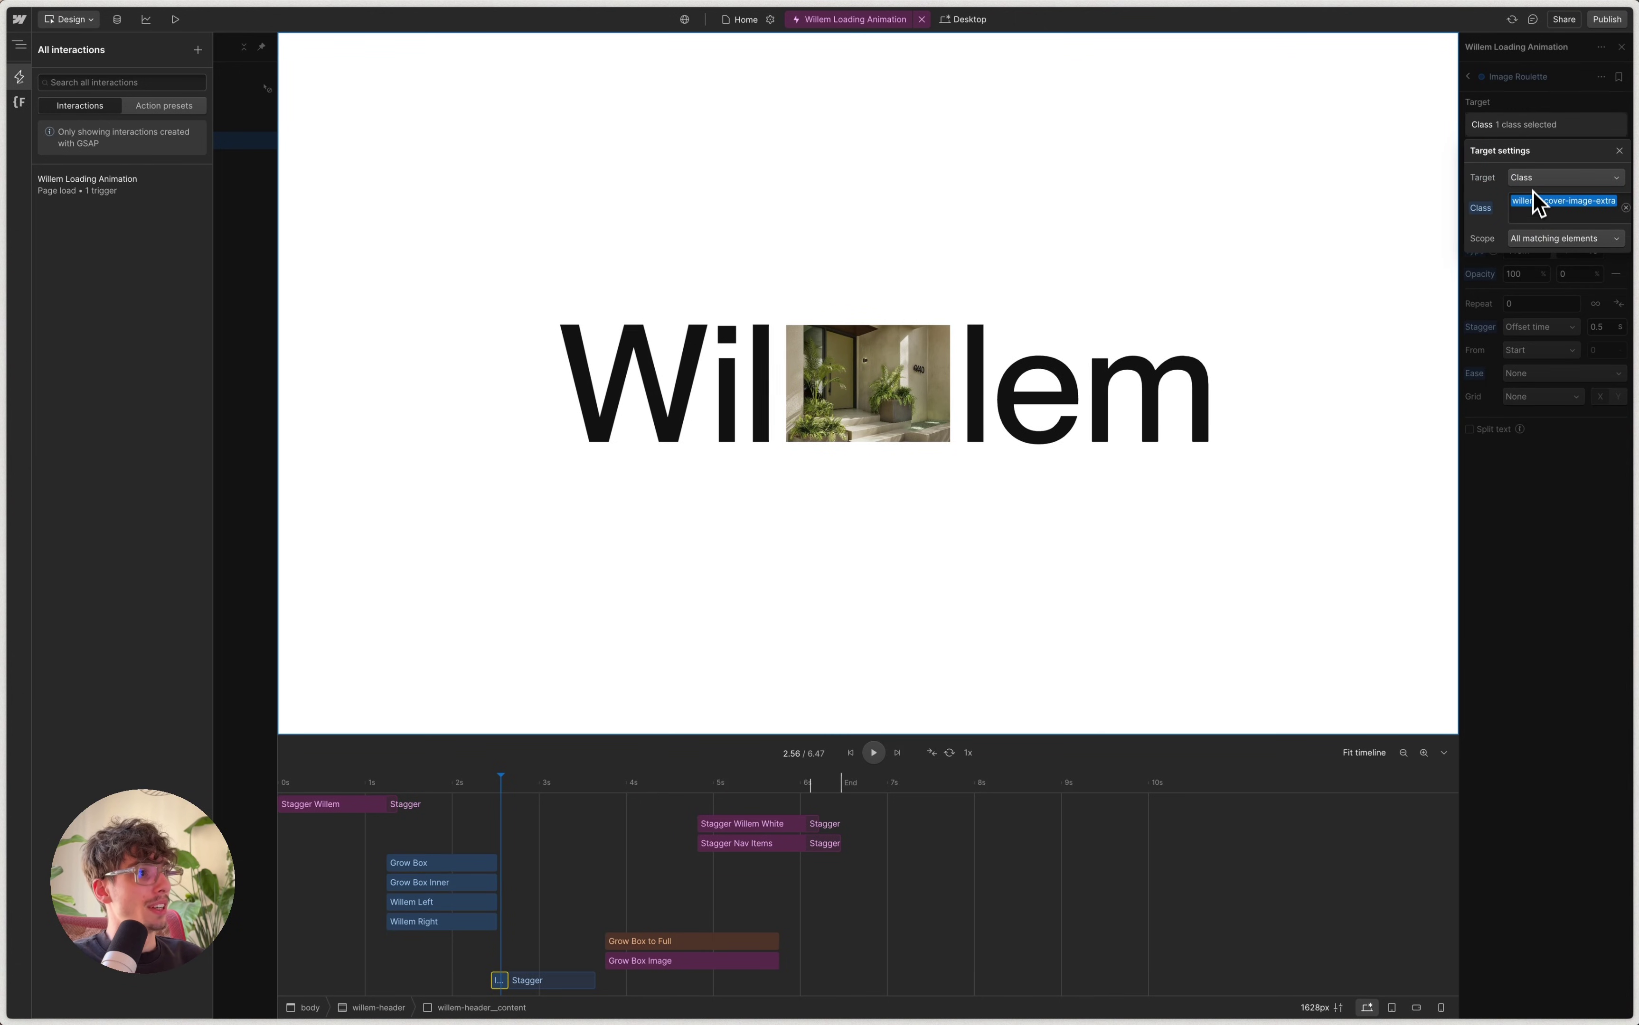
left_click(1564, 124)
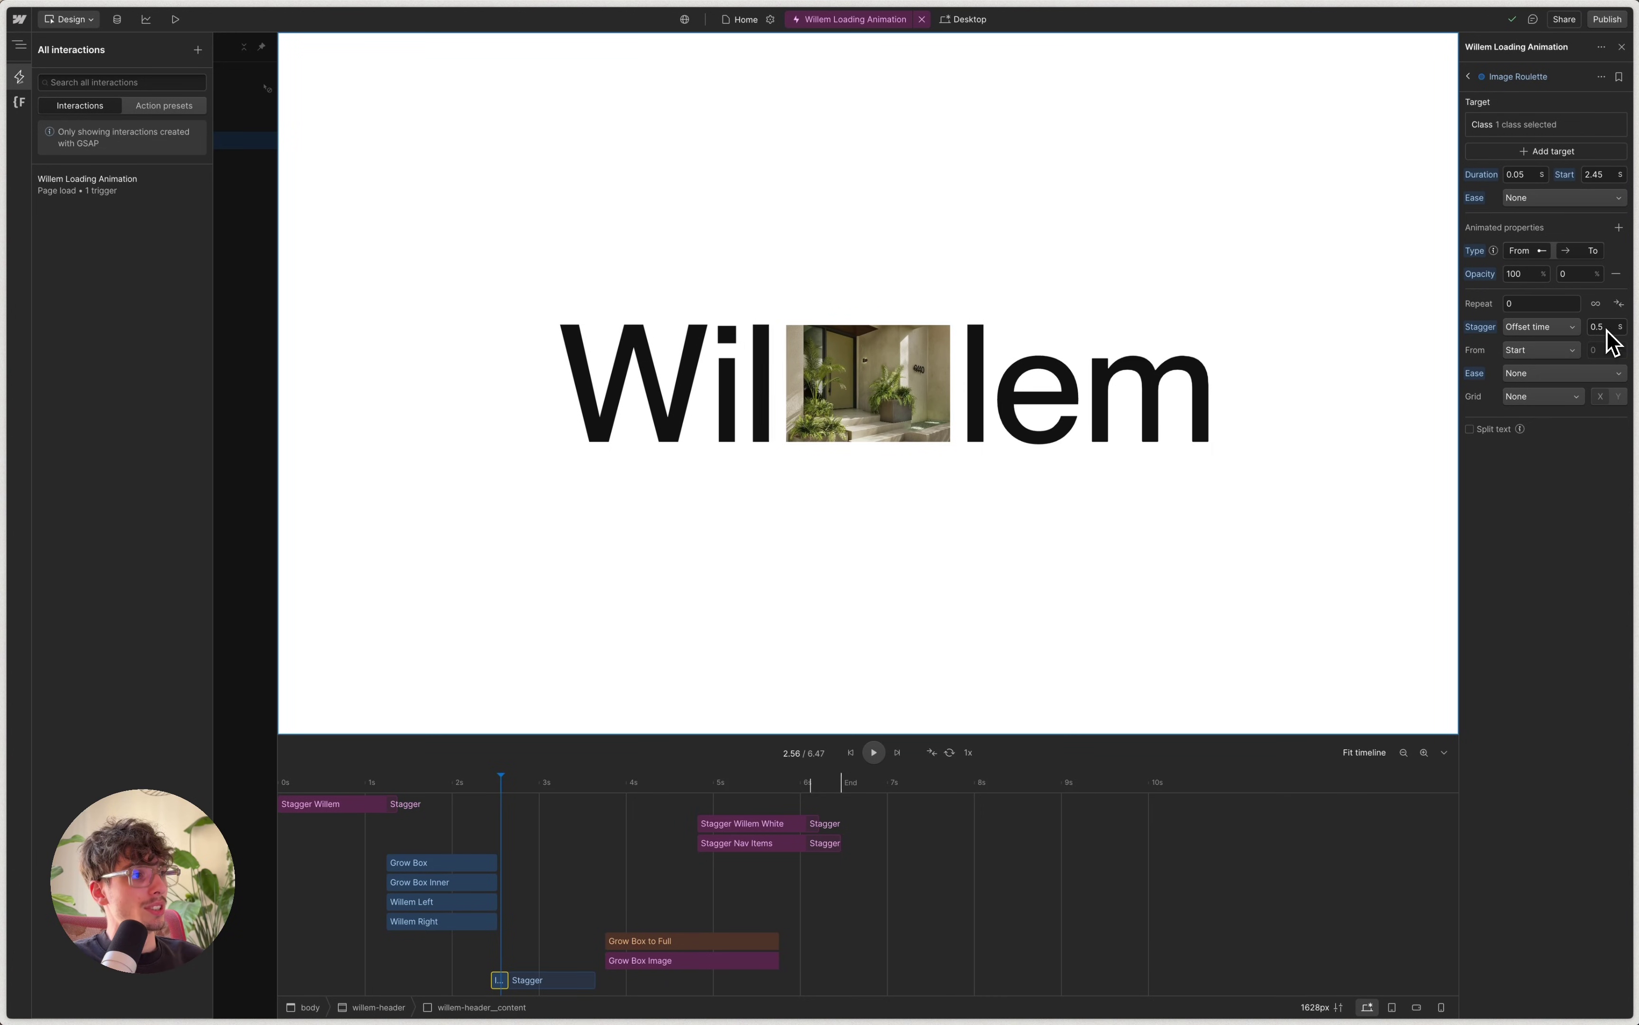
Preview the image swapping around 2.3 s, stop playback, and rewind to 3.78 s.
left_click_drag(502, 779, 482, 778)
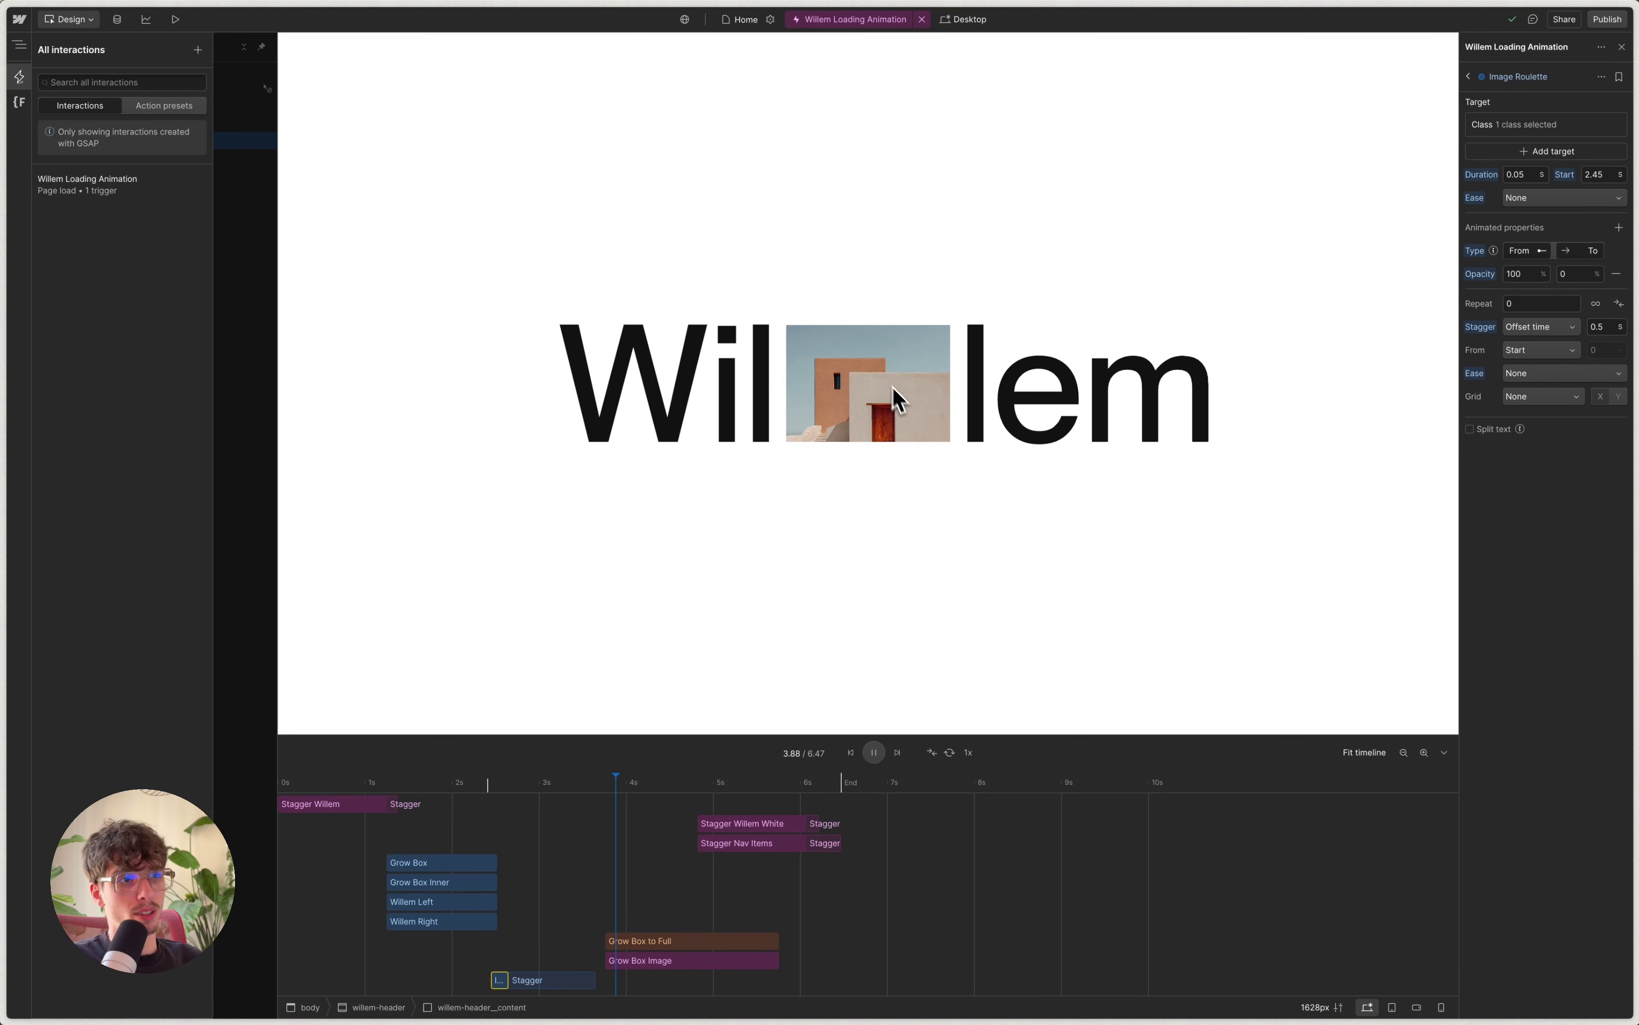
key("space")
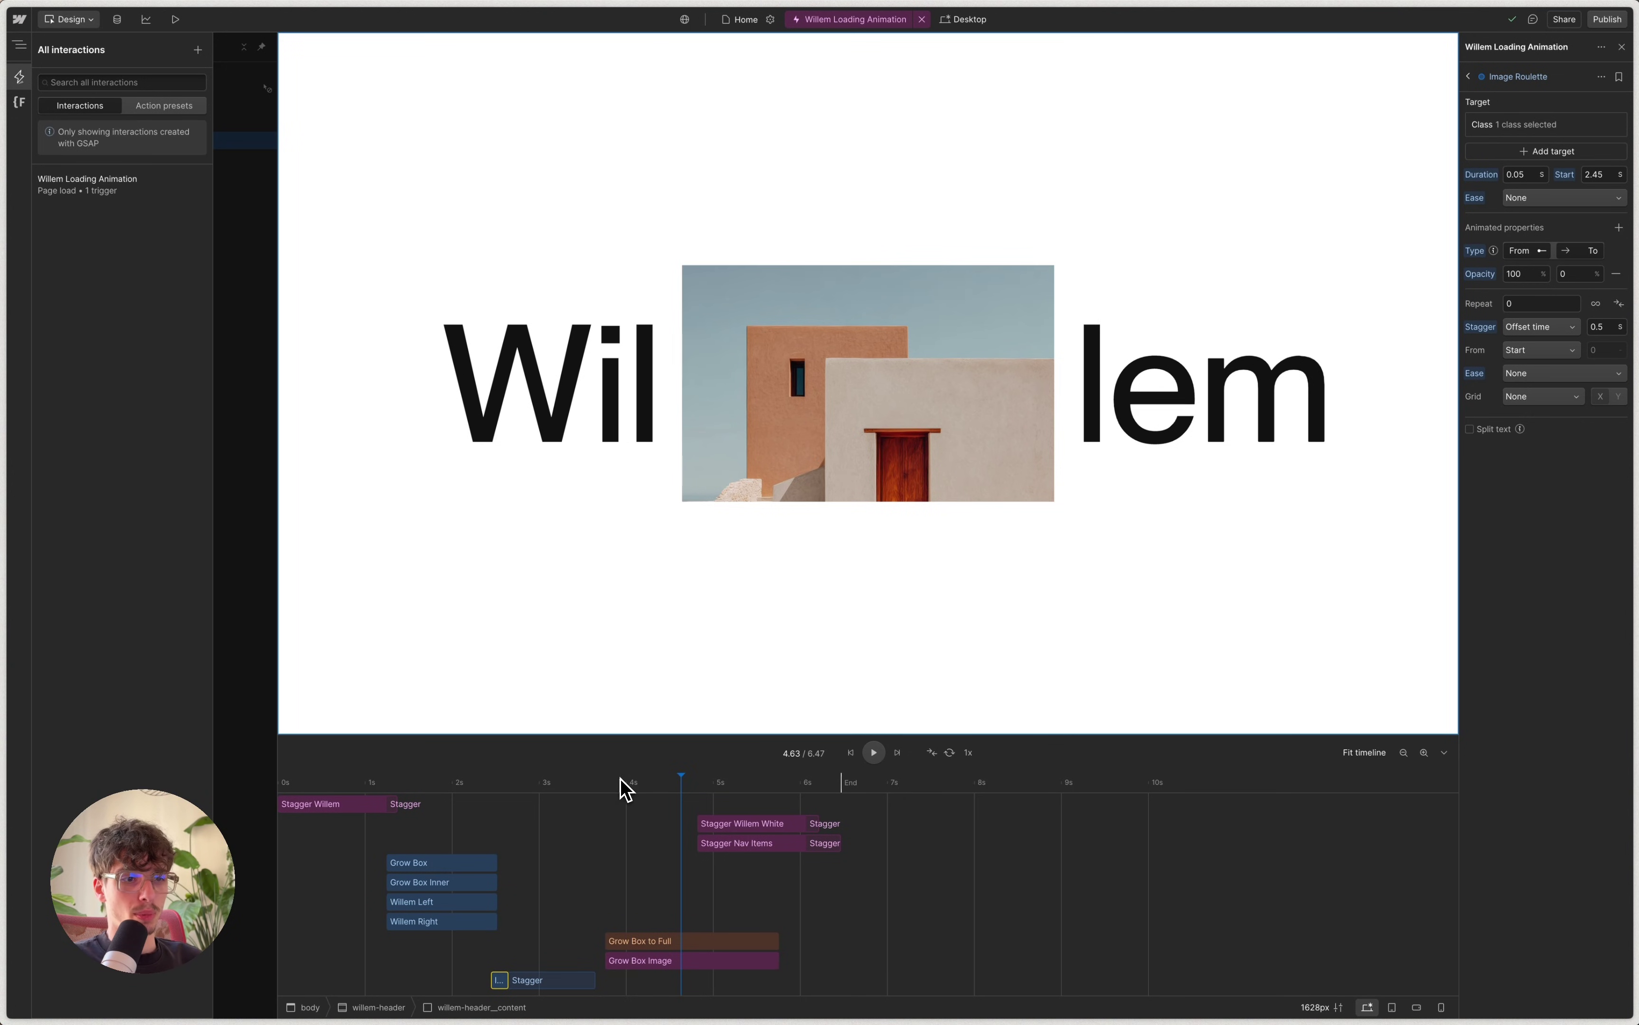
left_click_drag(625, 788, 607, 787)
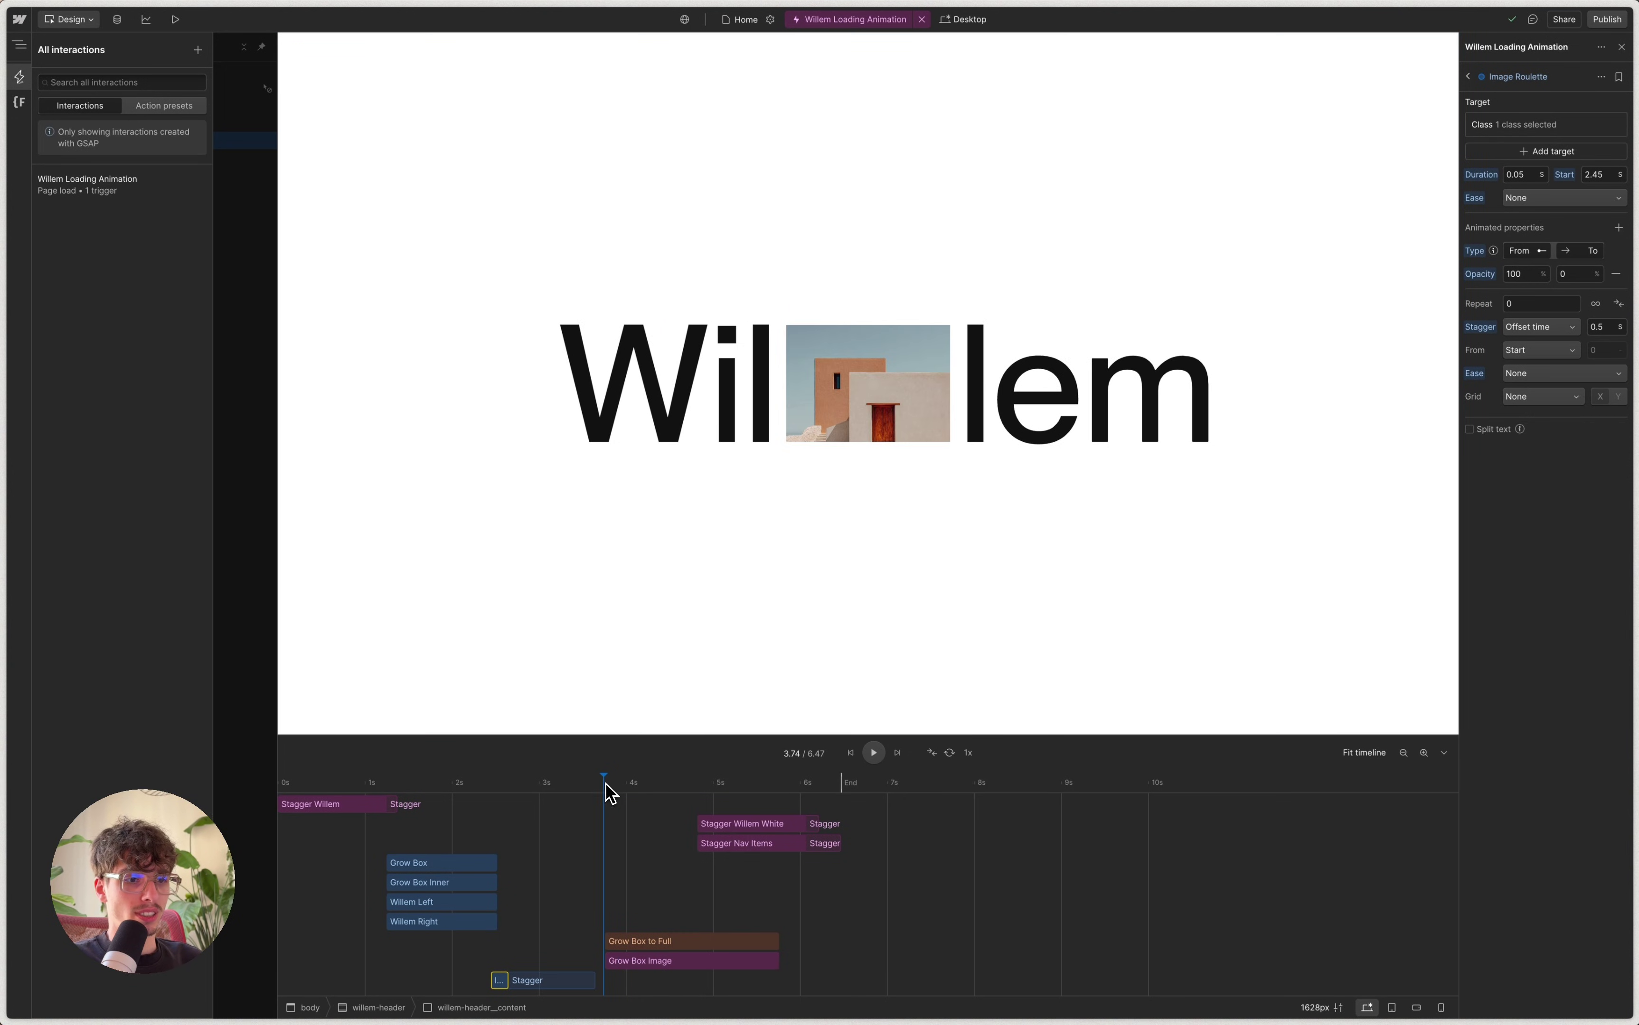
Inspect Grow Box to Full and Grow Box Image, watch the box grow, then check Stagger Willem White.
left_click(644, 947)
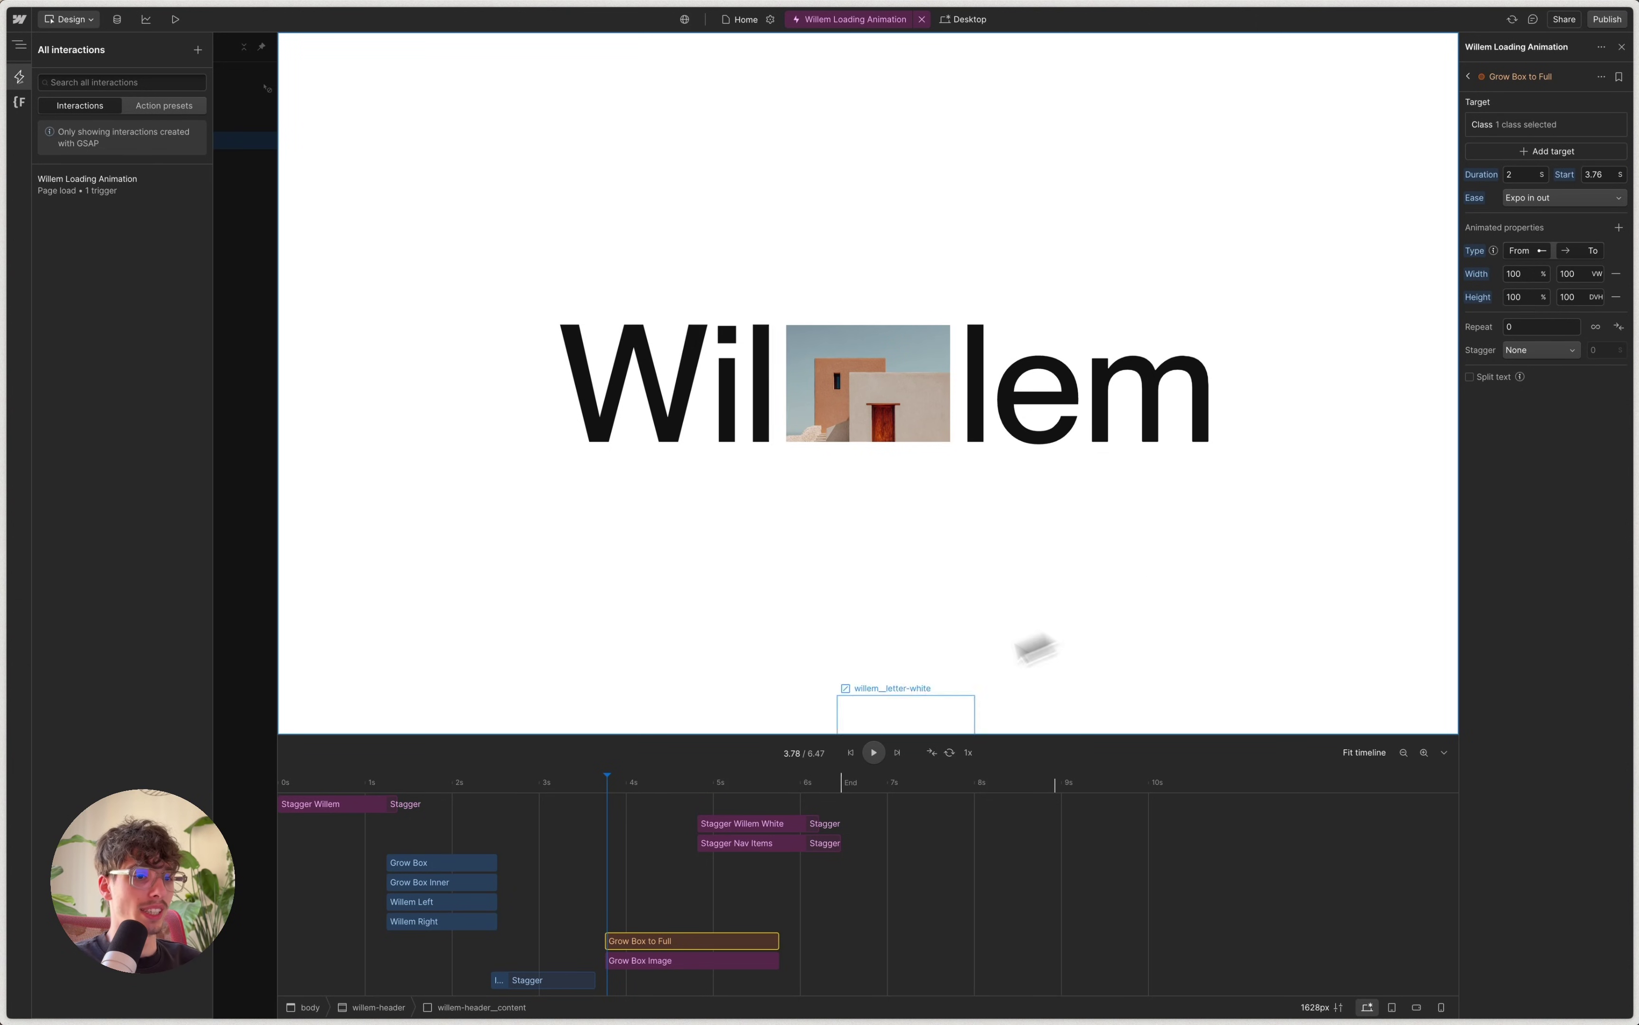
left_click(653, 966)
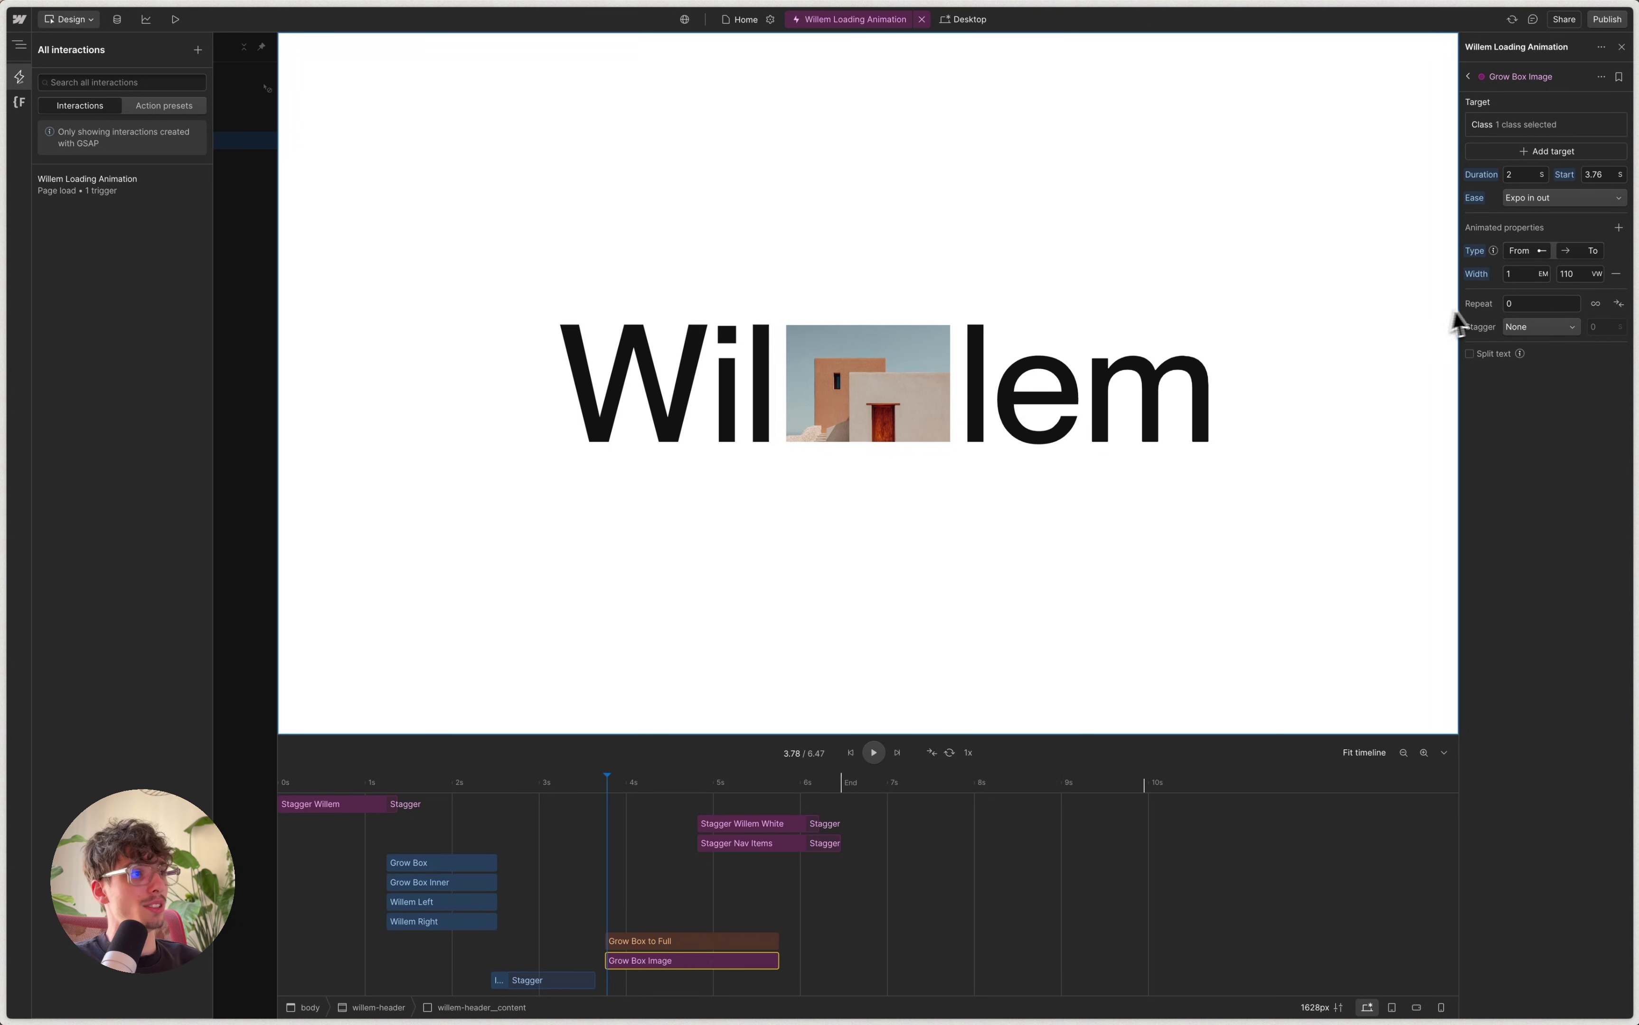
left_click_drag(609, 781, 734, 784)
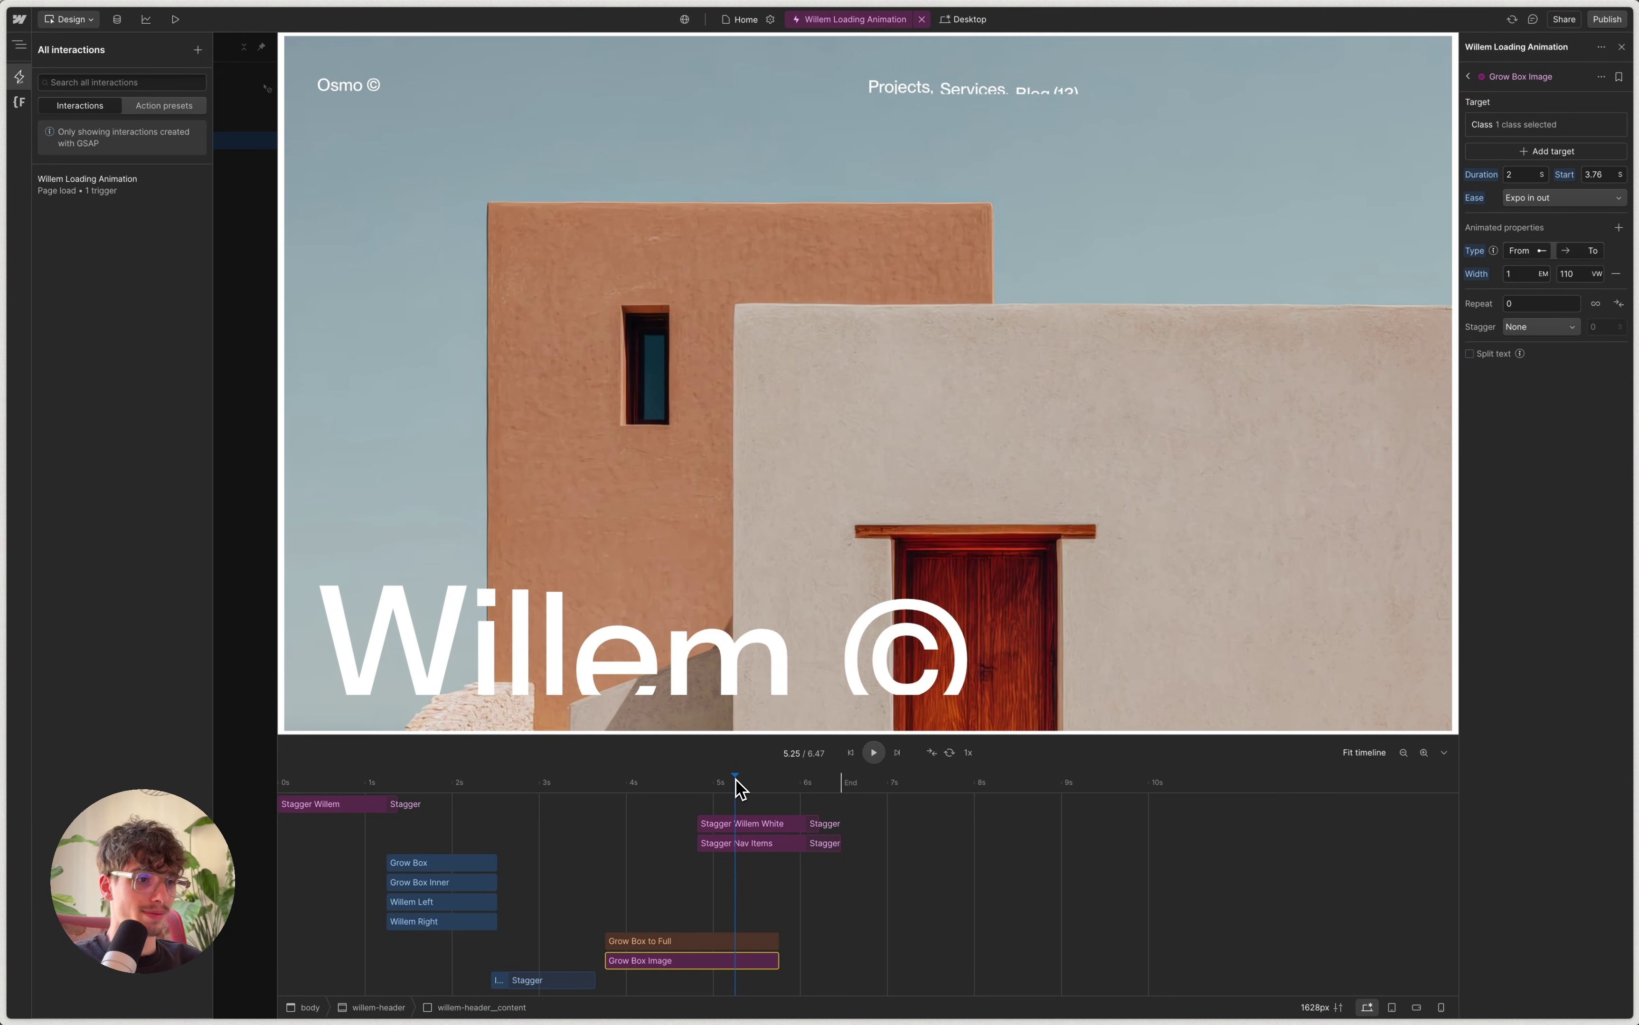
left_click(761, 824)
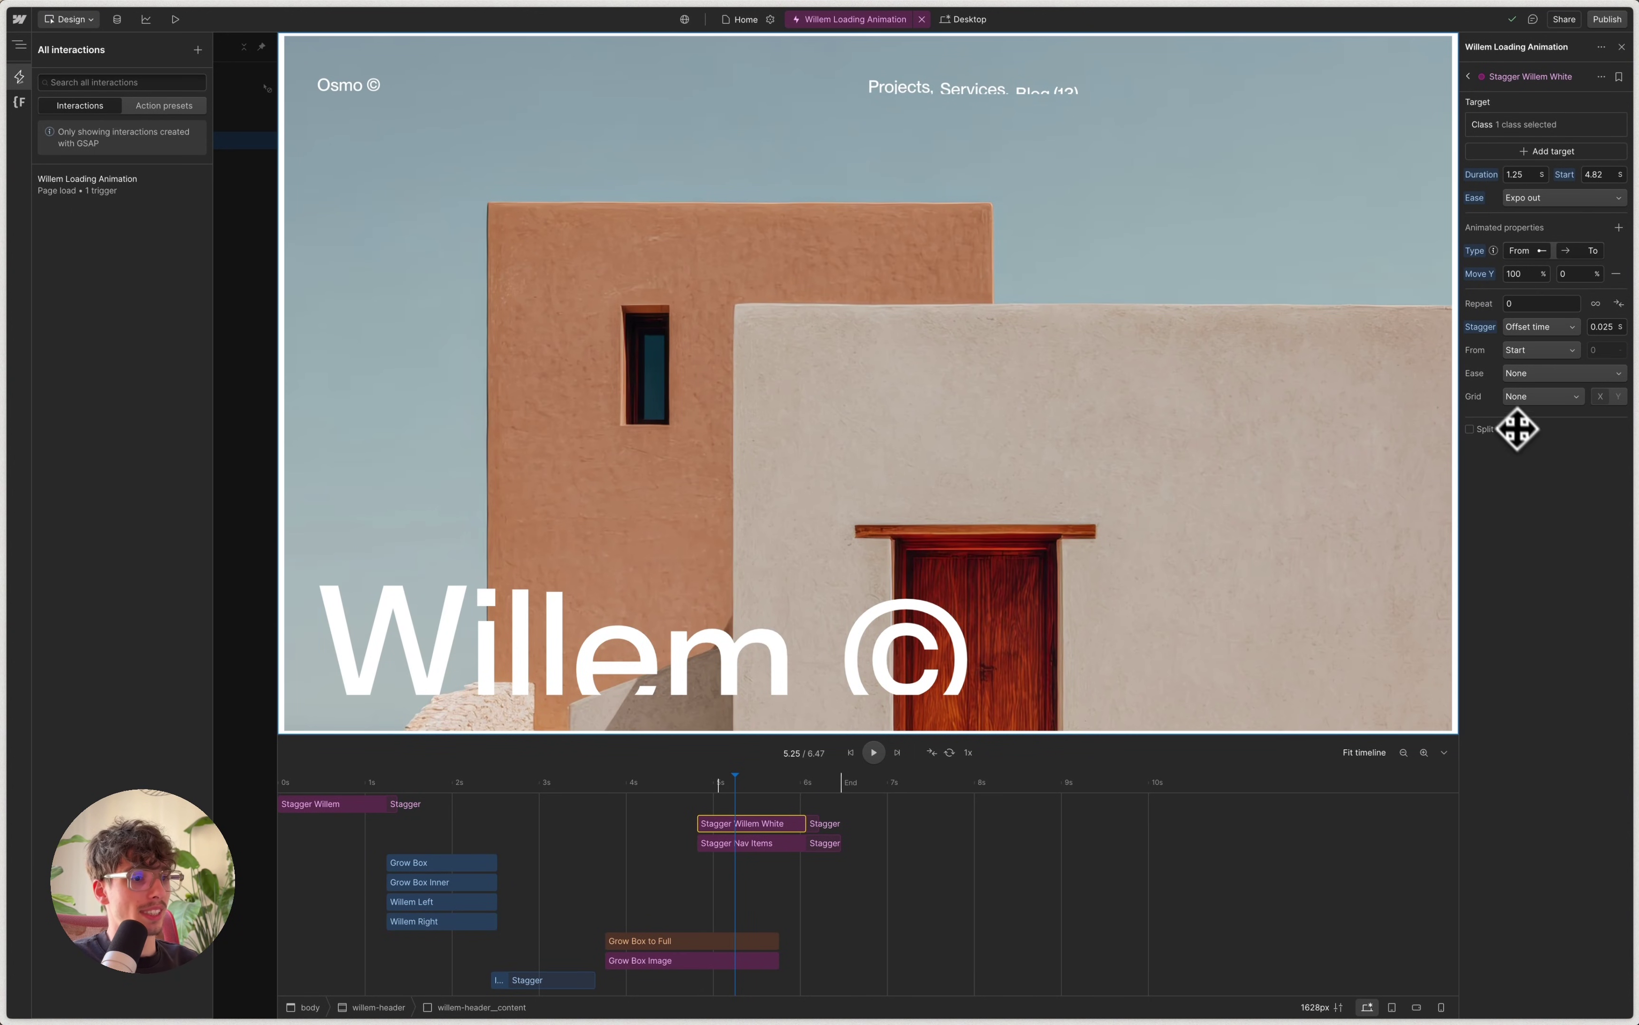
With the Projects nav link selected, add a Custom action (0.25 s, Power 1 in, starting 6.07 s).
left_click(896, 93)
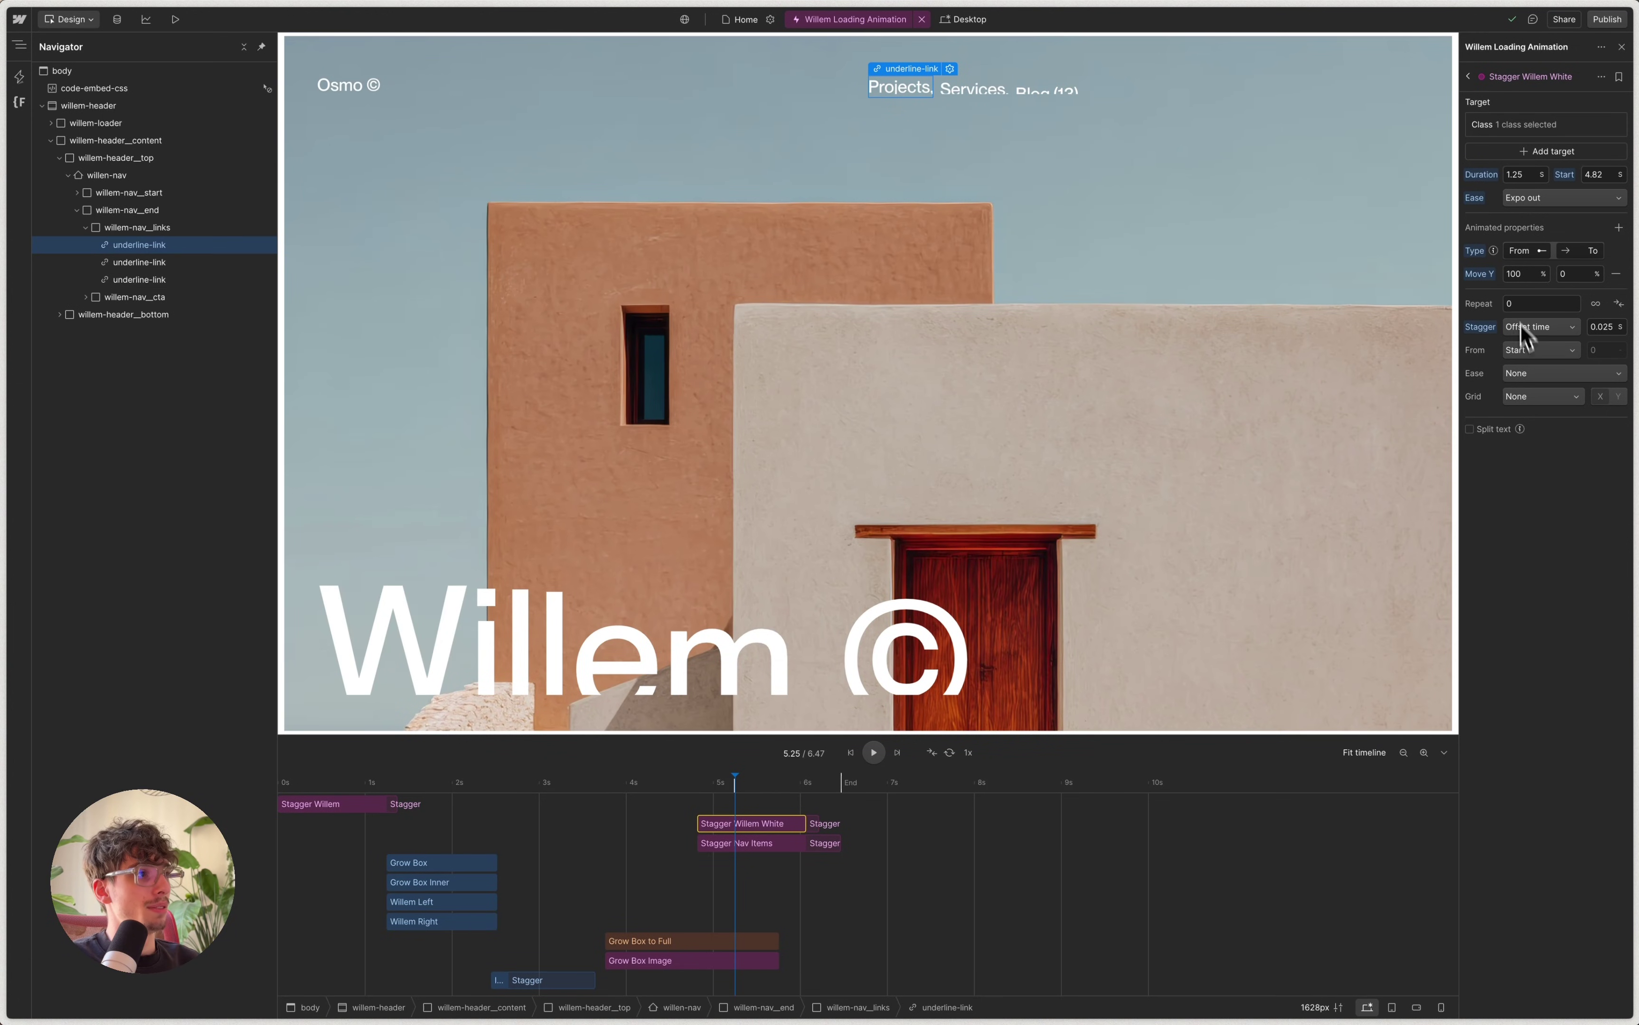
left_click(1467, 76)
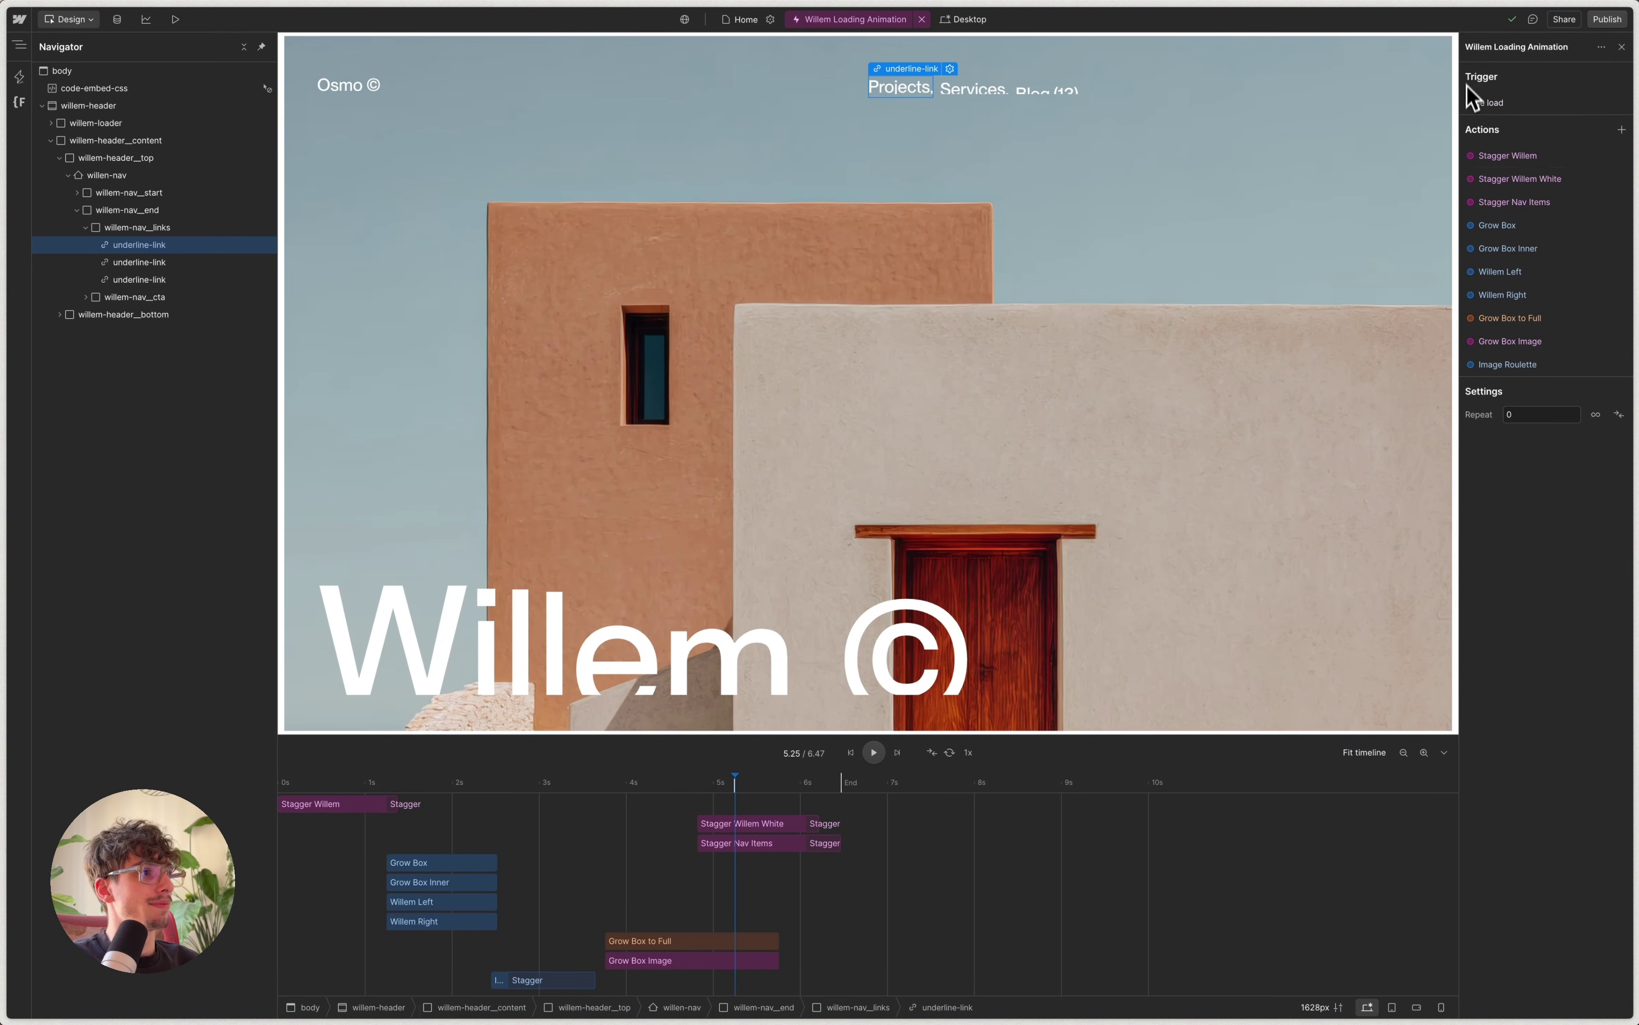
left_click(1621, 129)
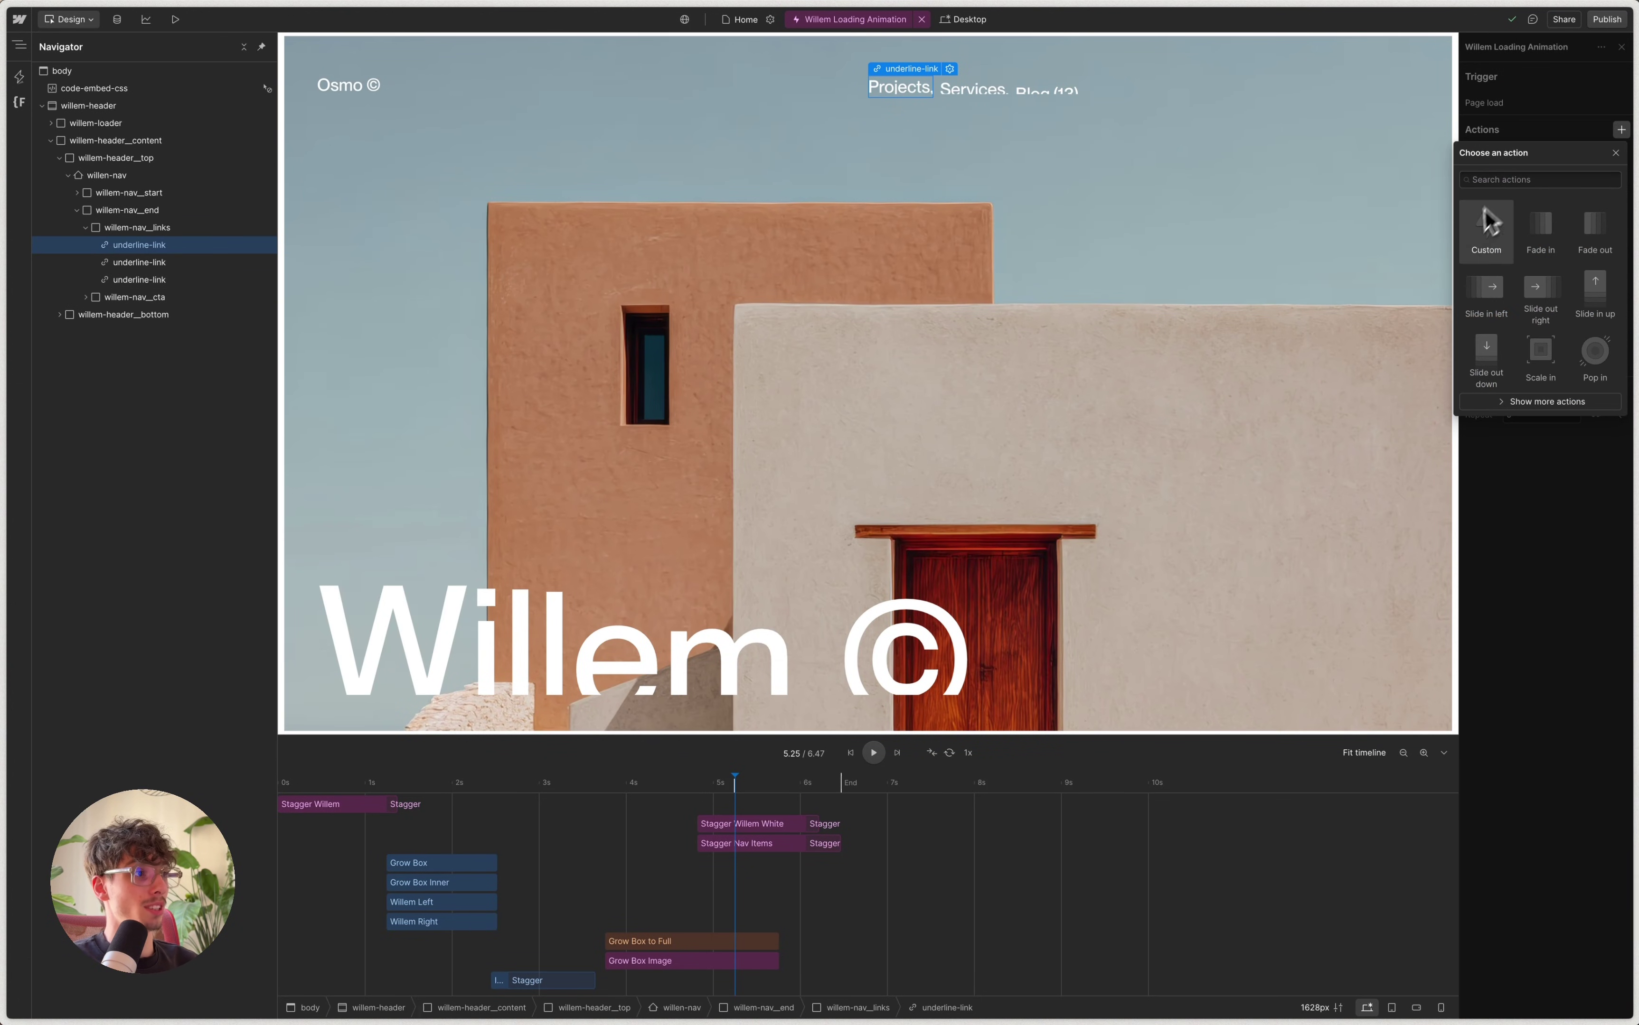
left_click(1486, 237)
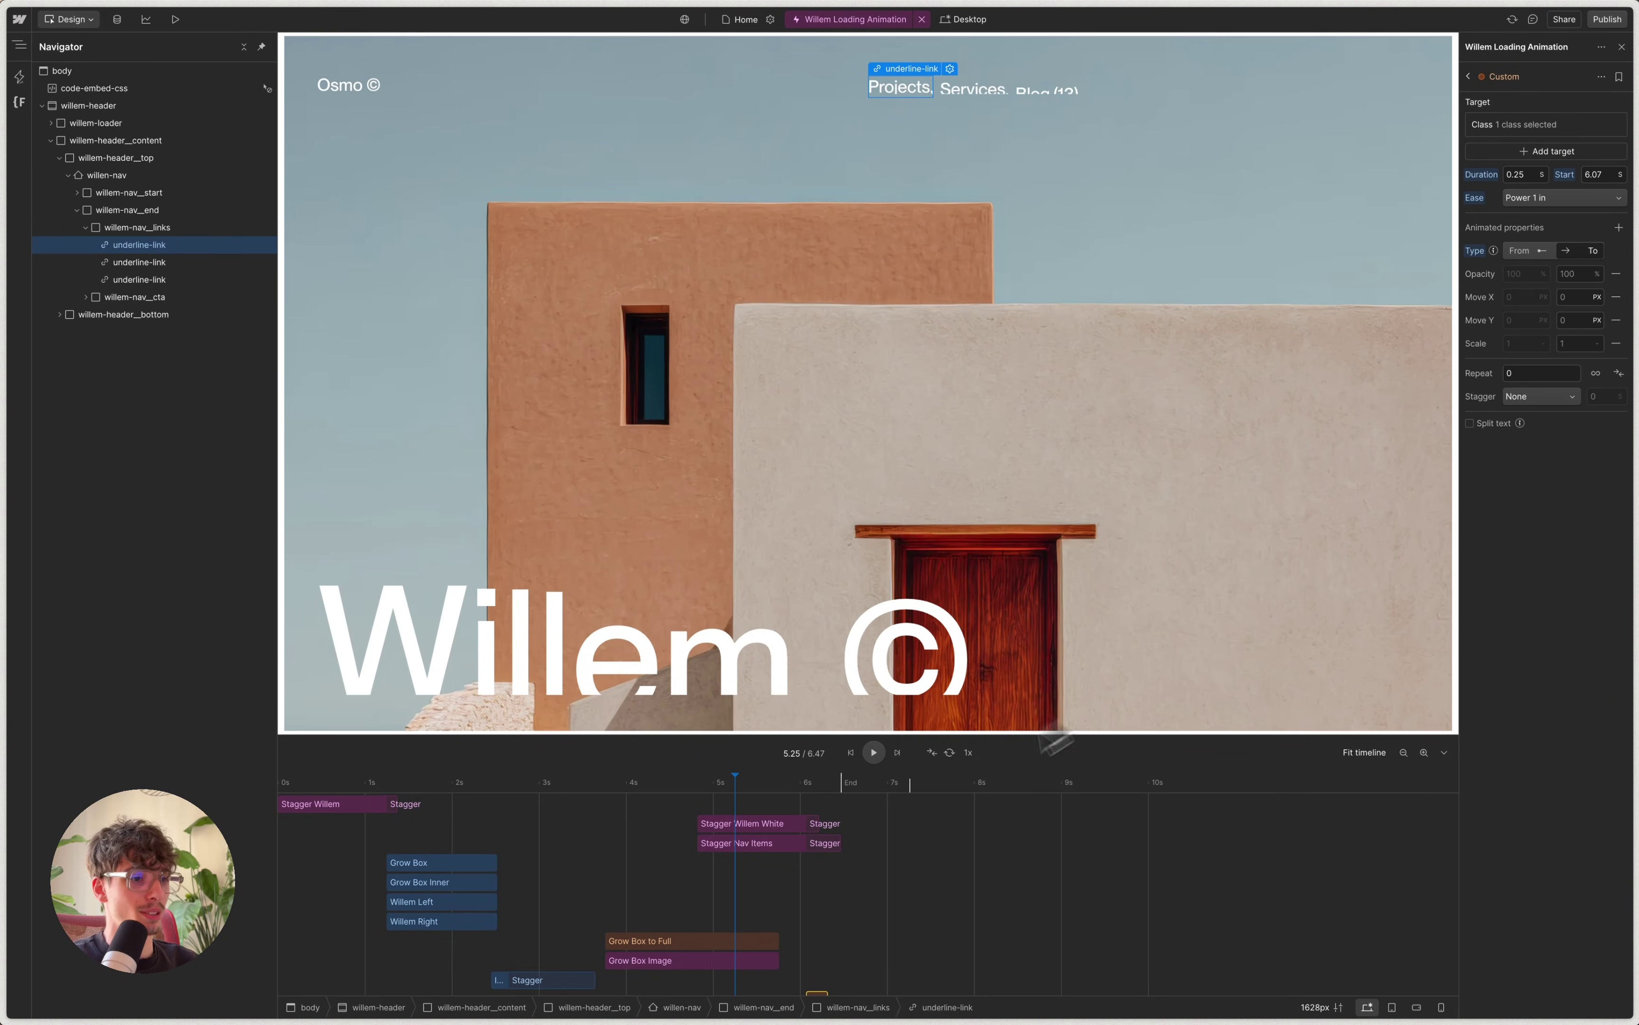
scroll(841, 946, "down", 2)
scroll(819, 949, "up", 1)
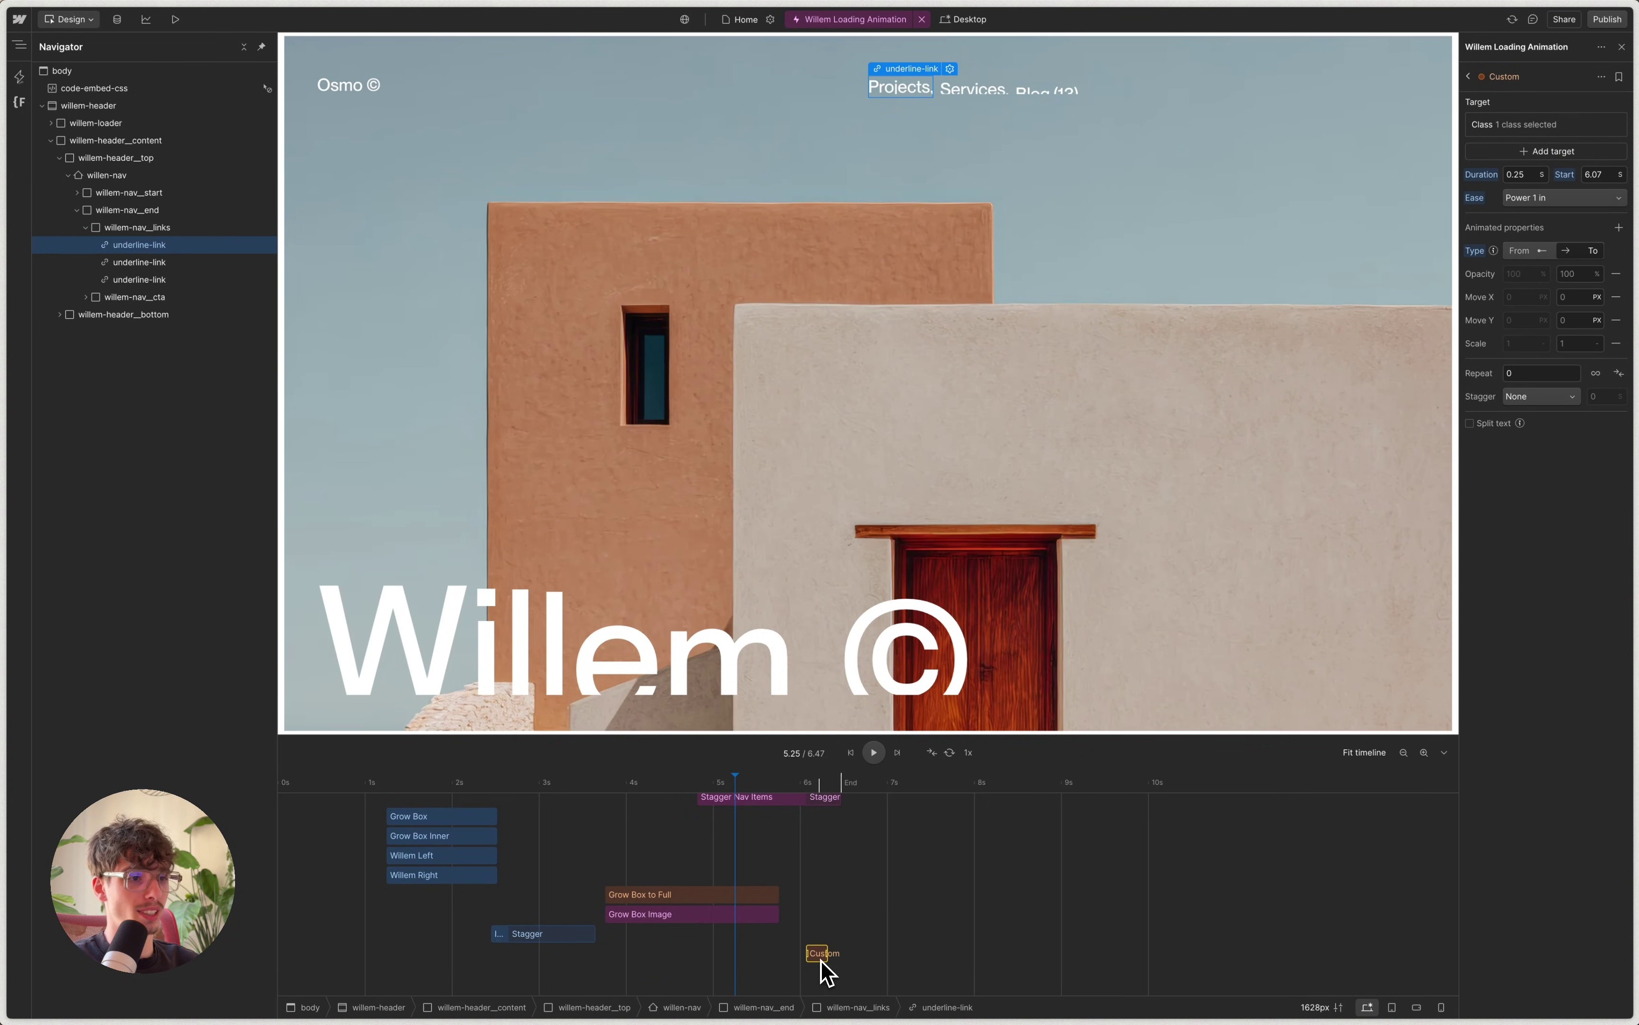
Rename the new custom action to 'projects' nav link test.
left_click(1601, 77)
left_click(1548, 114)
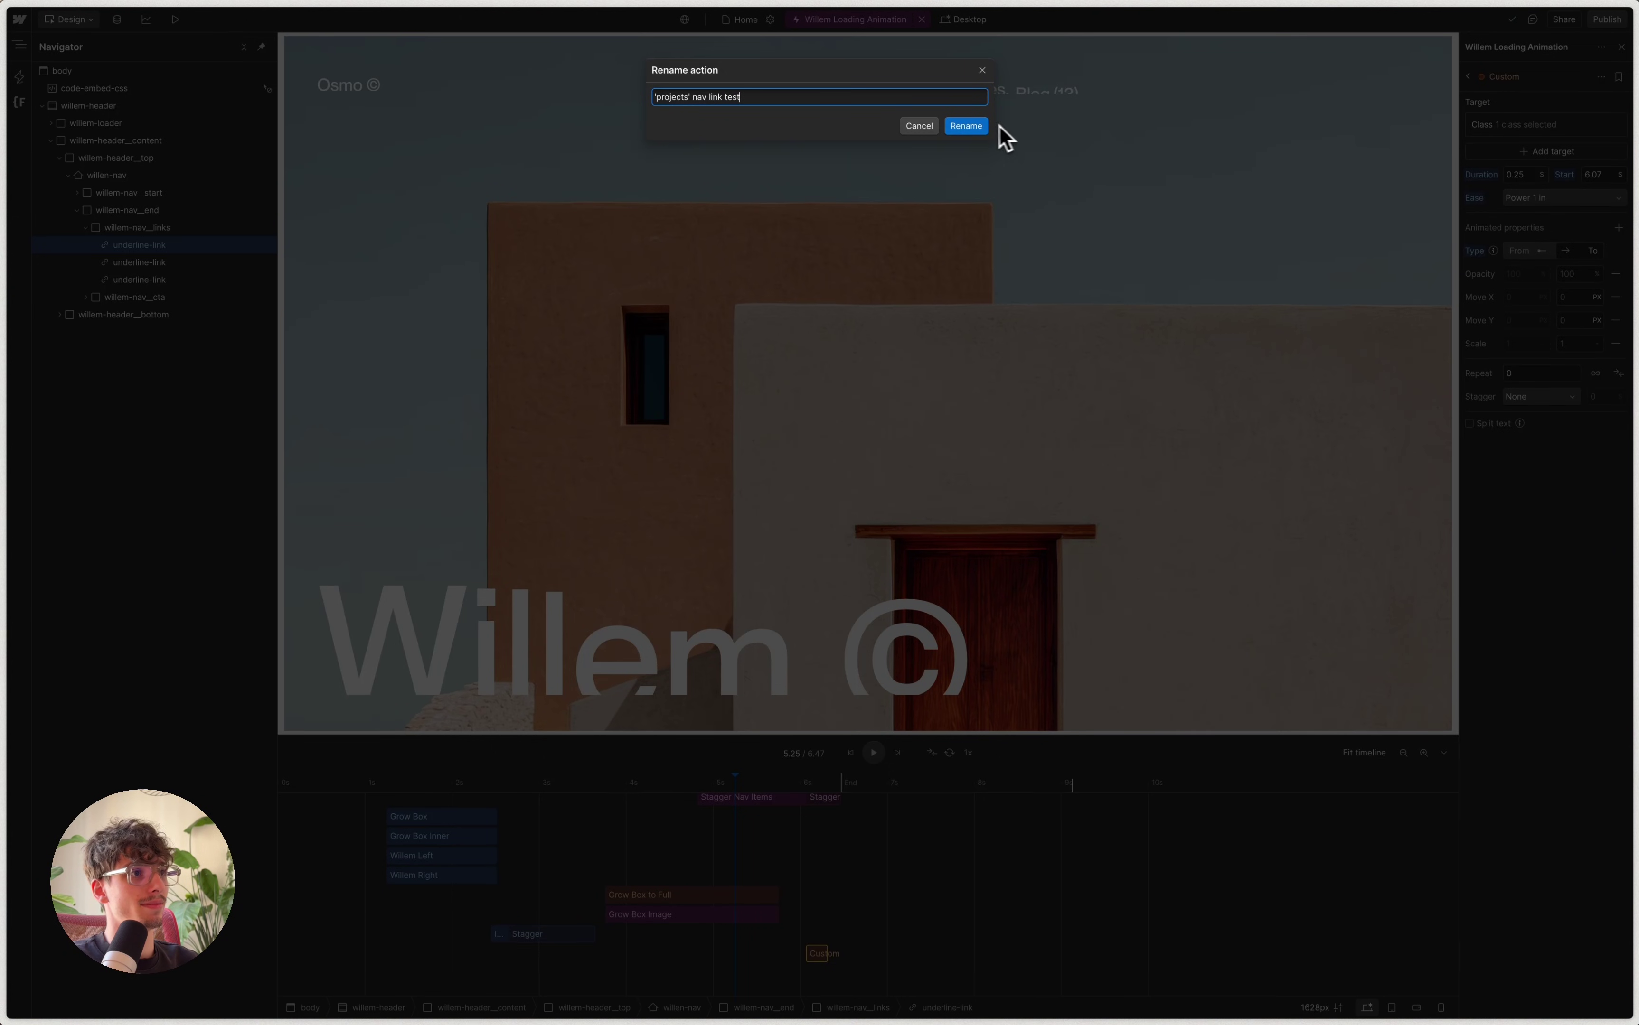
left_click(982, 126)
Move the action's timeline bar to start at 6.35 s and preview around 6.33 s.
scroll(813, 953, "up", 1)
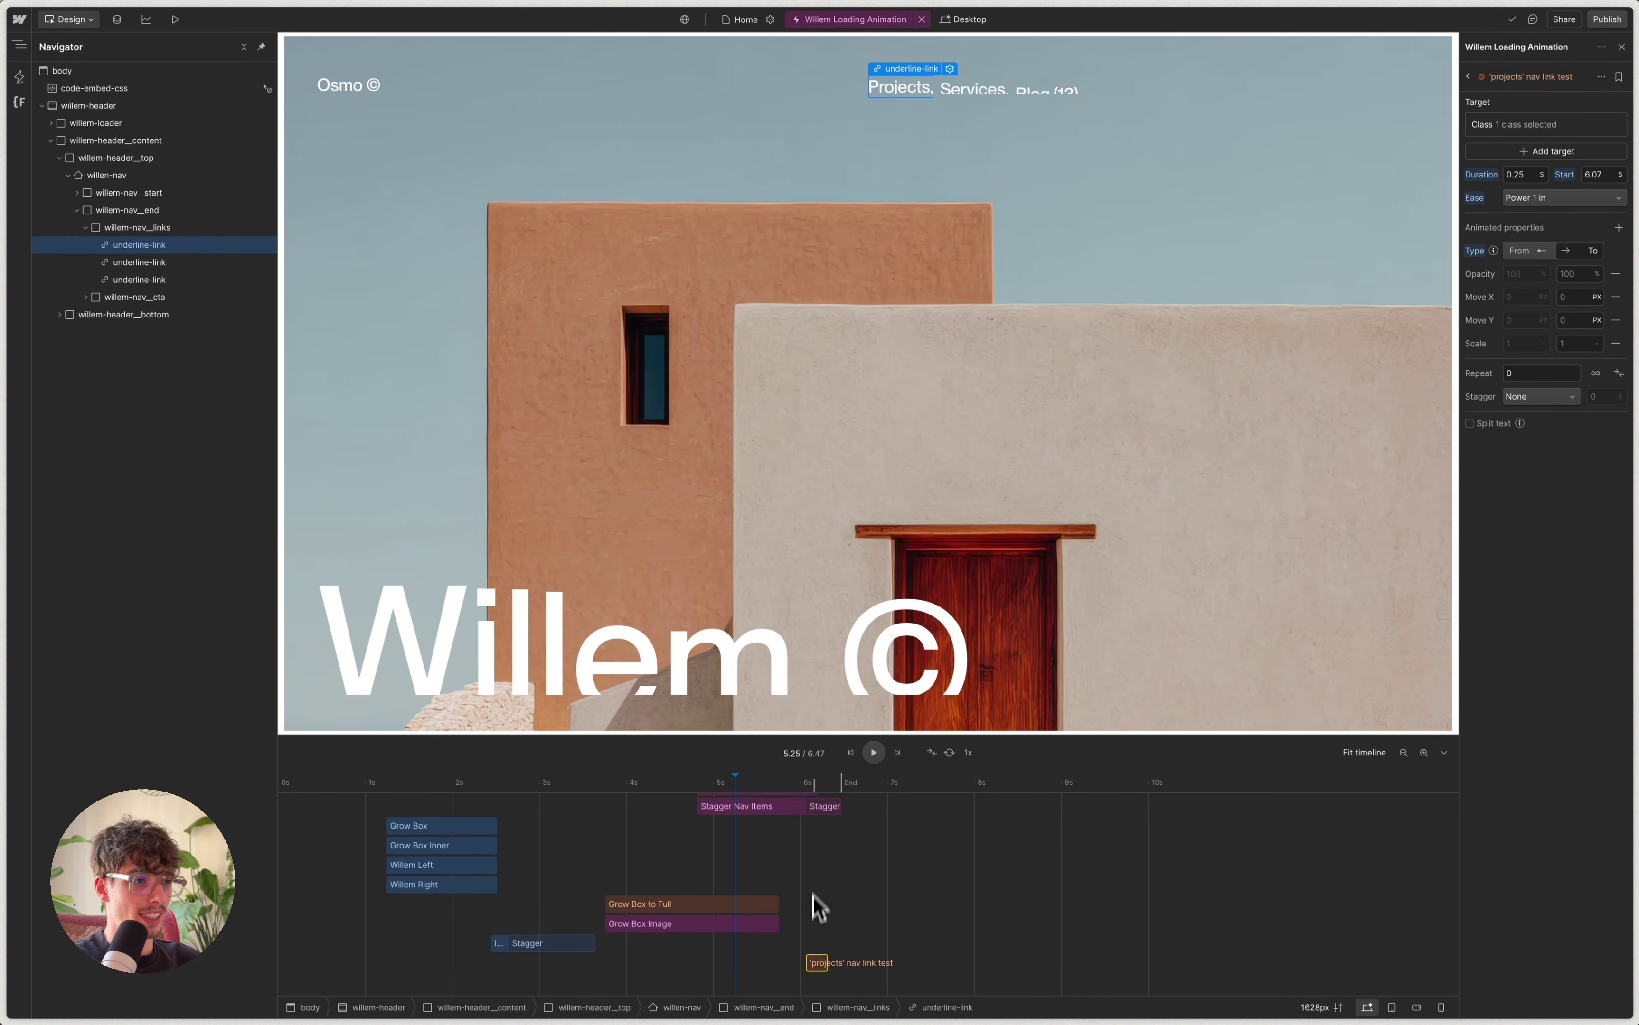
left_click_drag(822, 972, 838, 969)
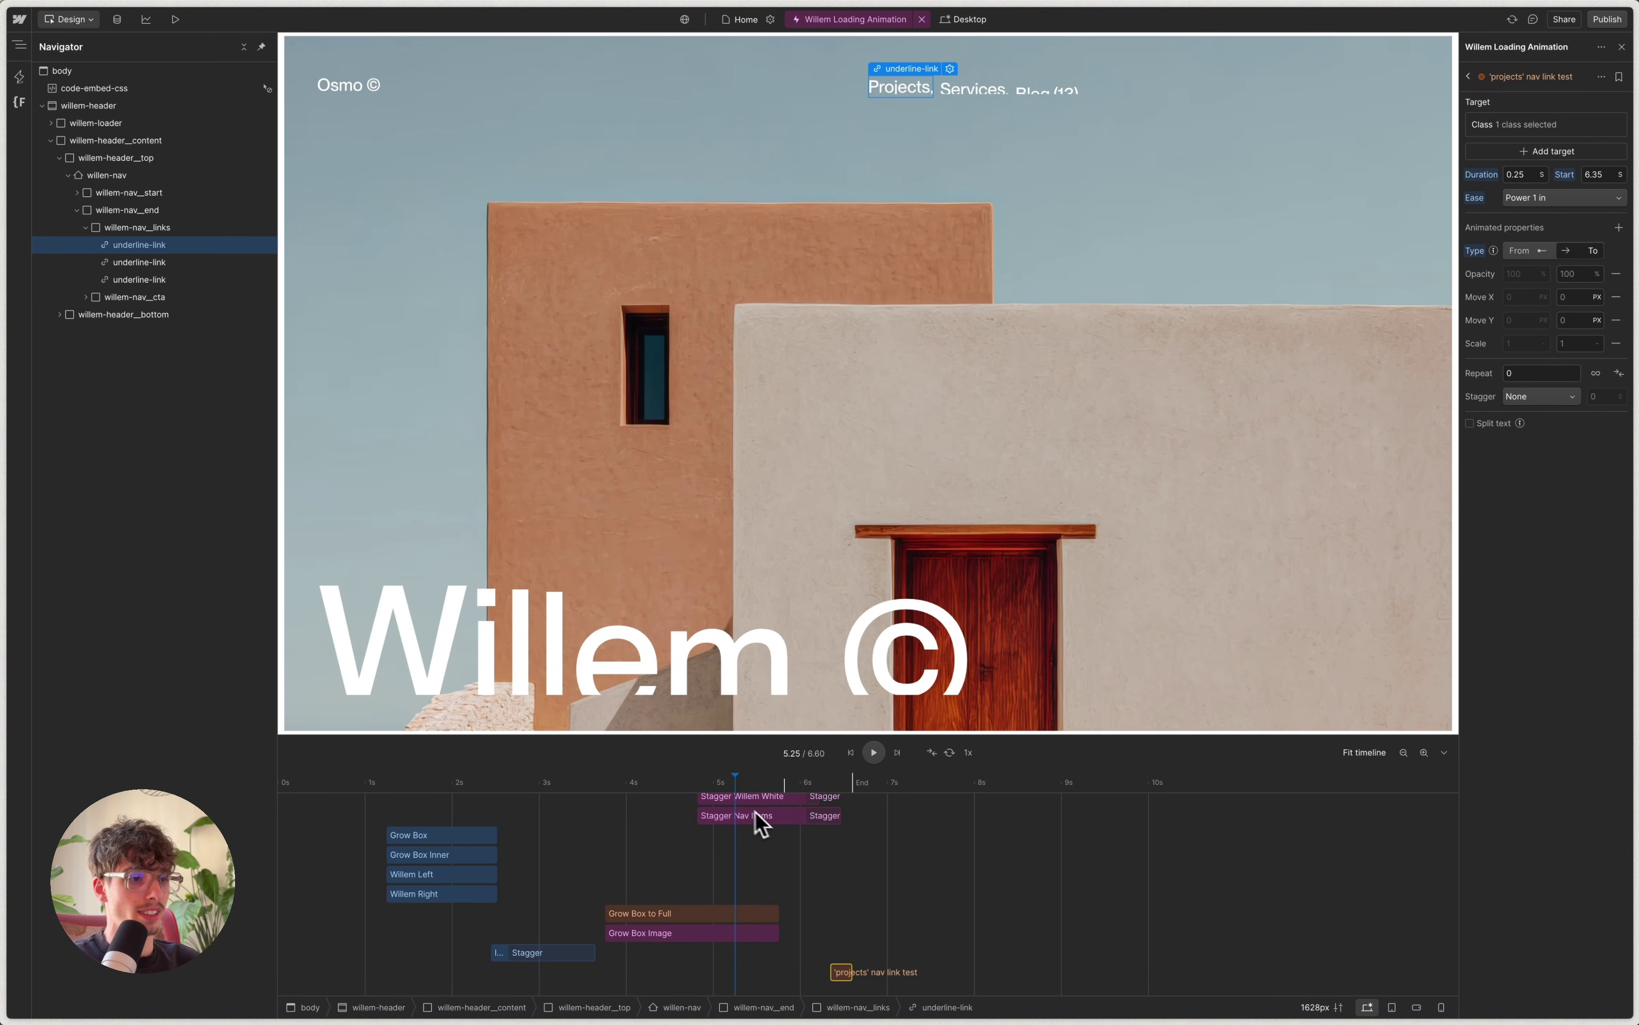
mouse_move(813, 790)
left_mouse_down()
mouse_move(852, 788)
mouse_move(828, 788)
left_mouse_up()
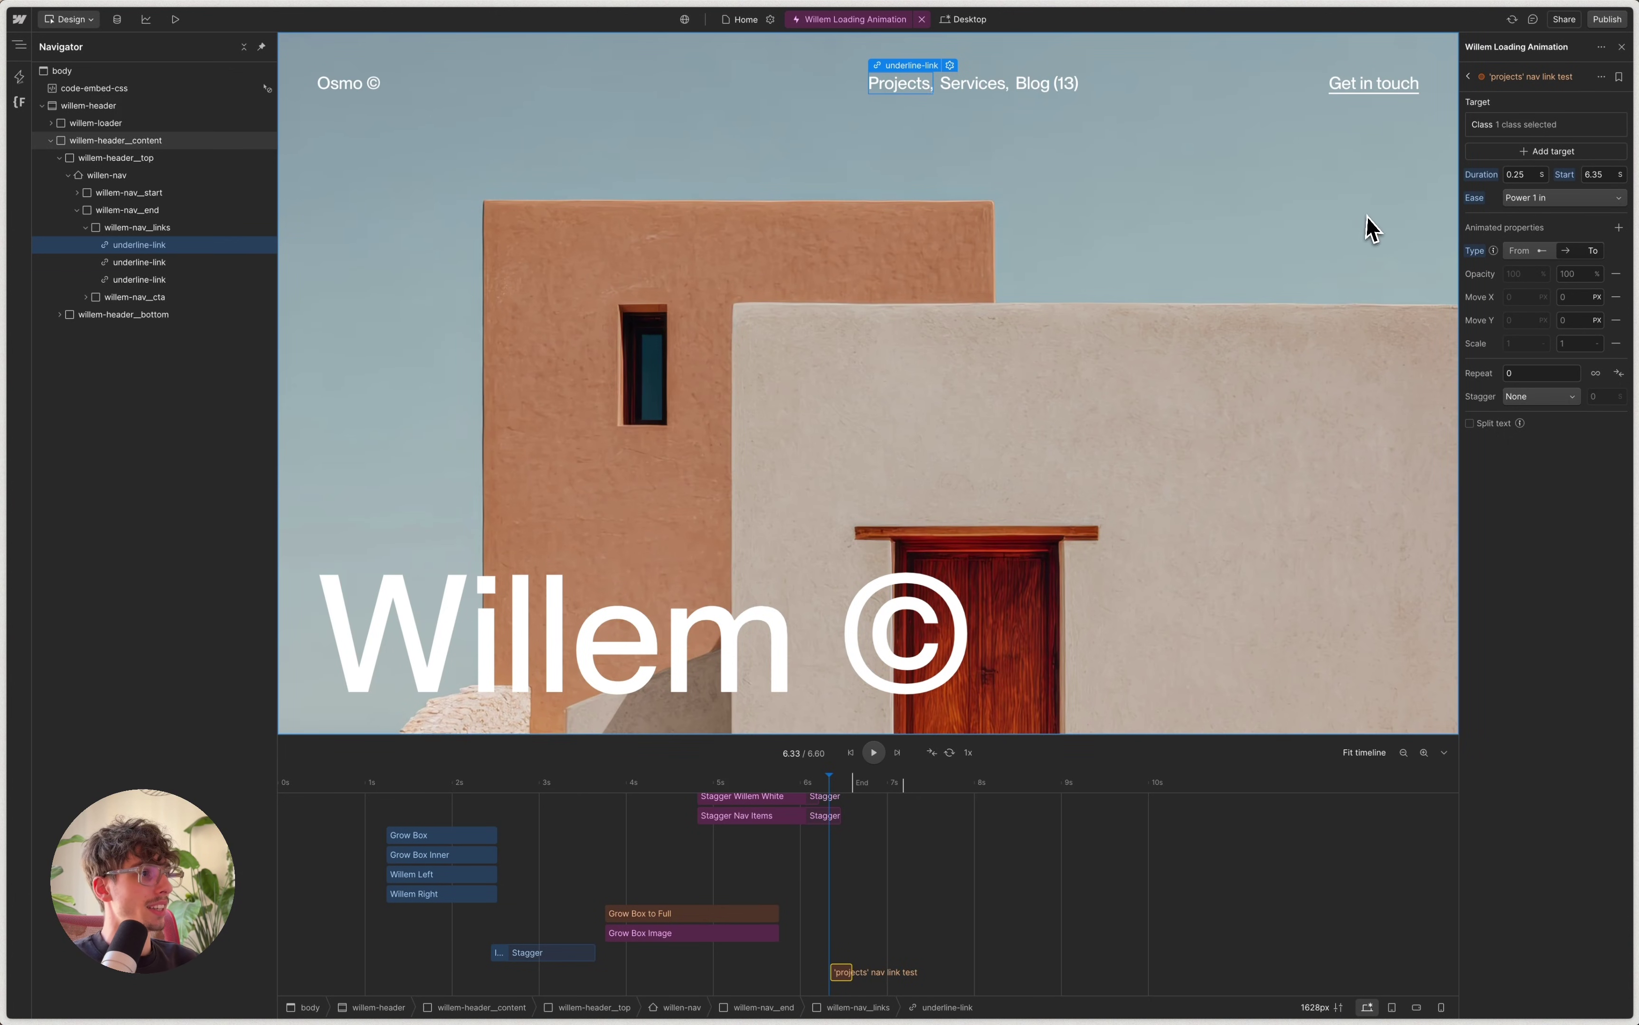
Enable Split text by Letter with Mask left at None, keeping the From/To type.
left_click(1469, 425)
left_click(1535, 445)
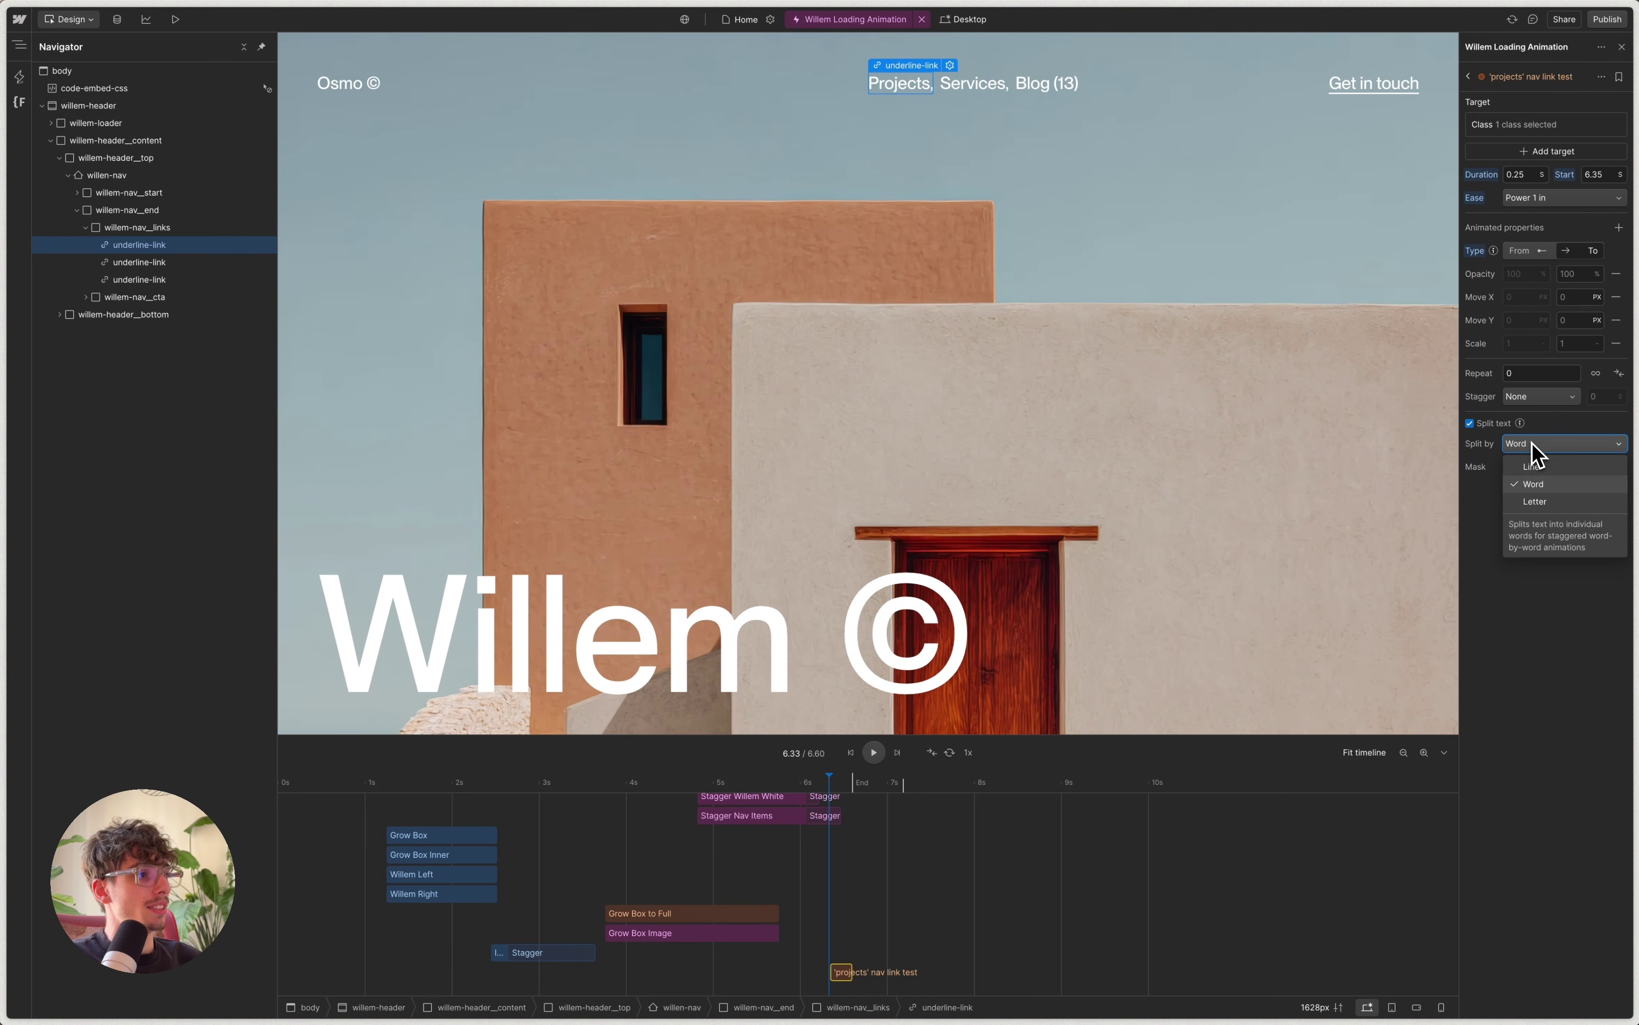
left_click(1538, 505)
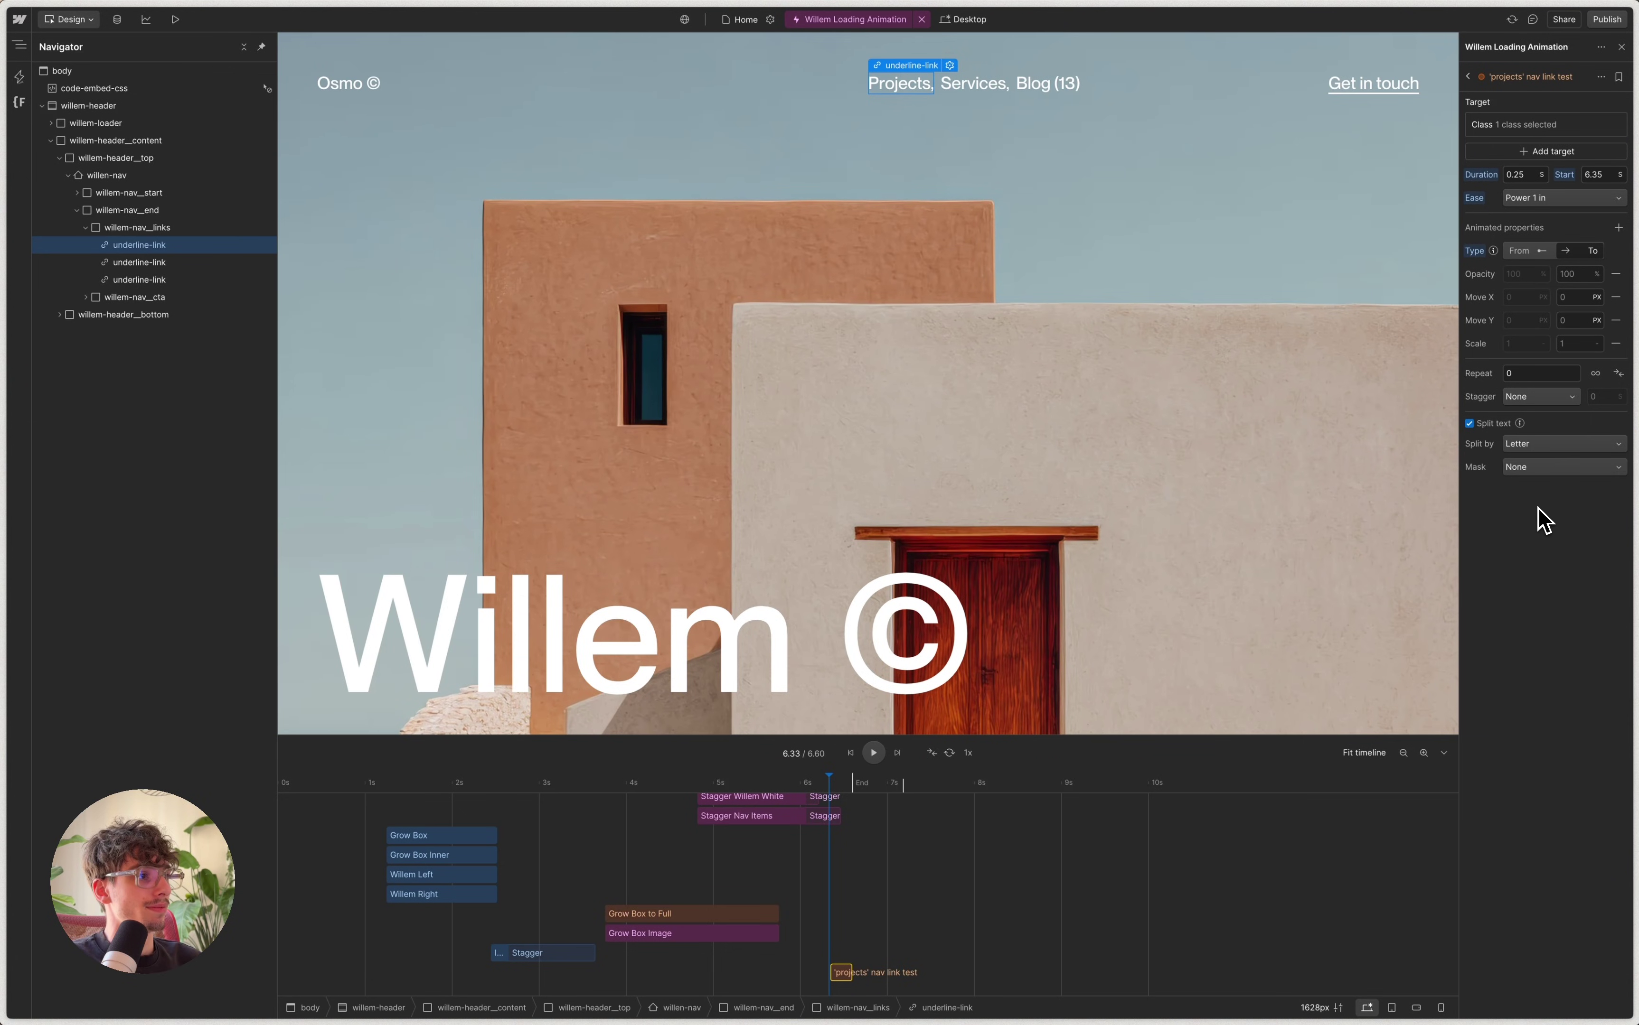
left_click(1534, 466)
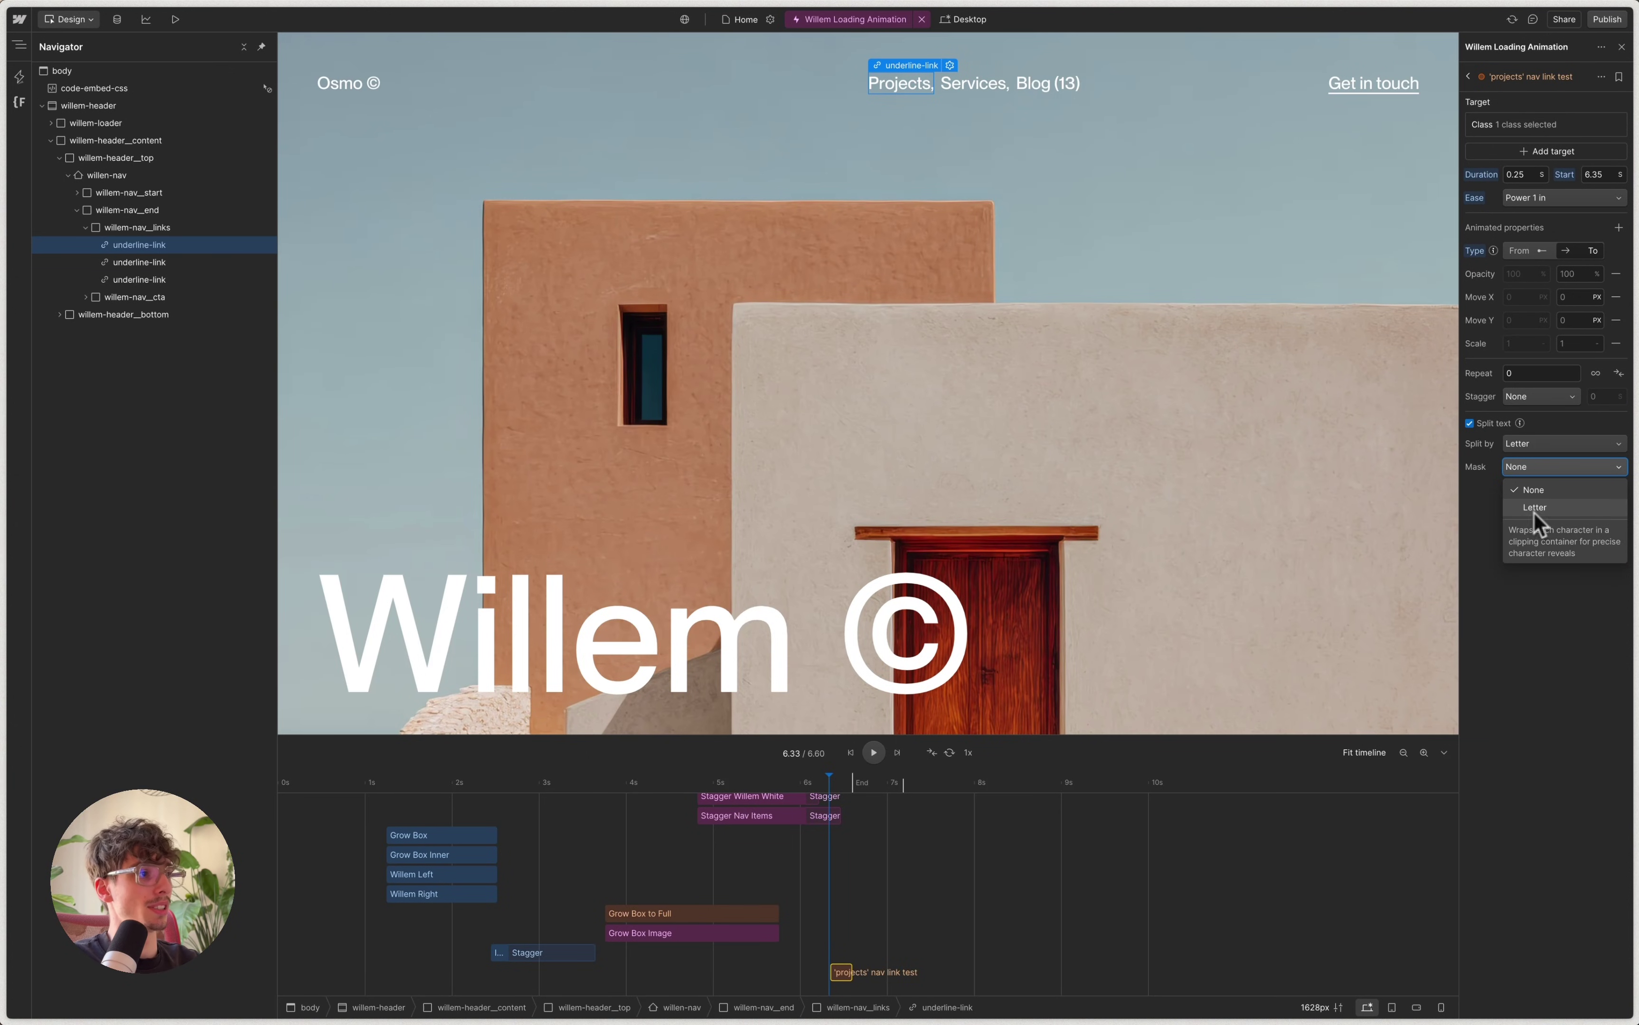
left_click(1516, 489)
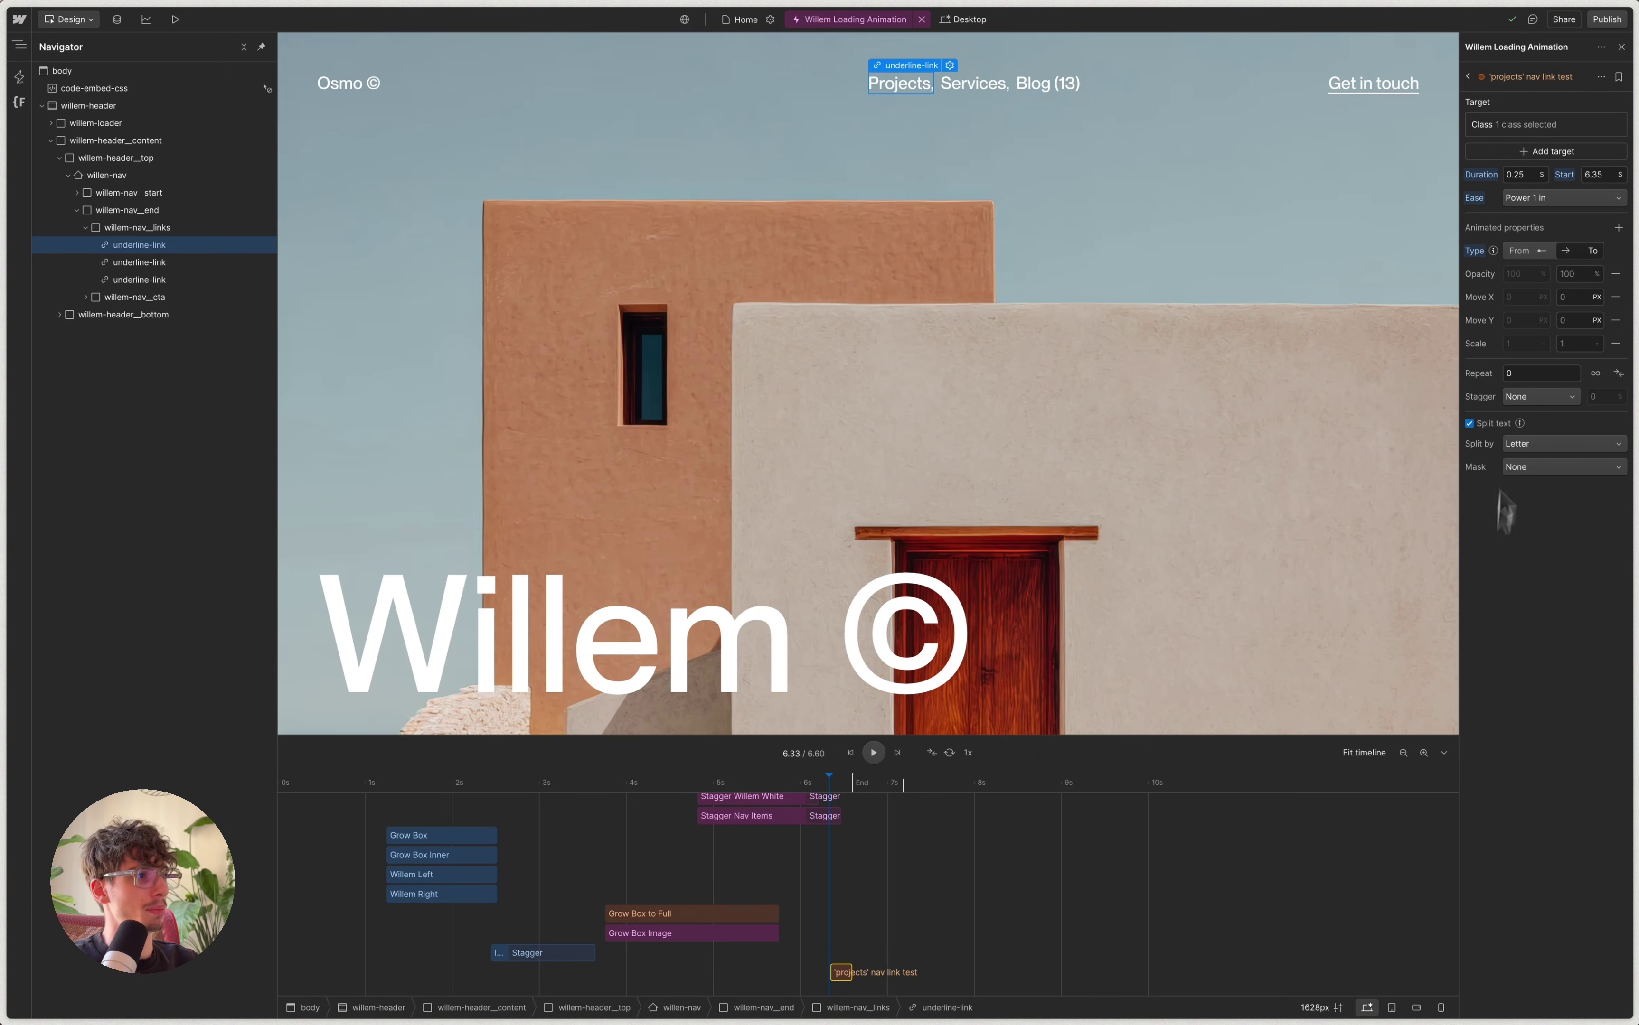
left_click(1529, 256)
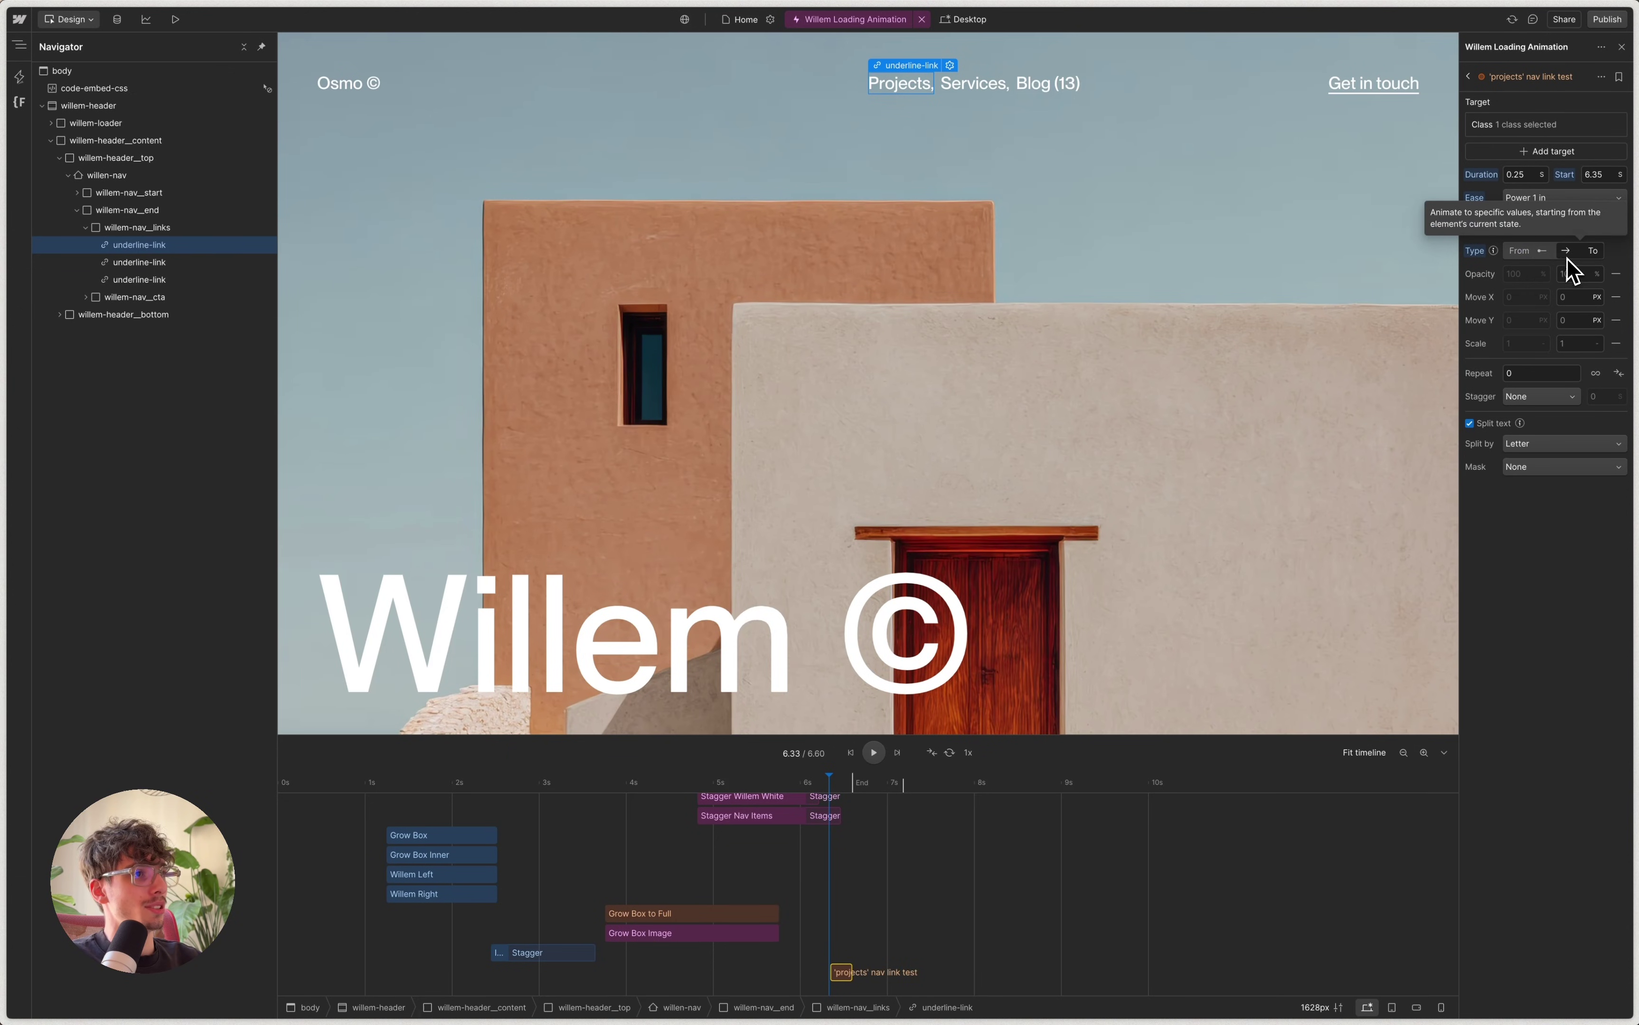
left_click(1580, 266)
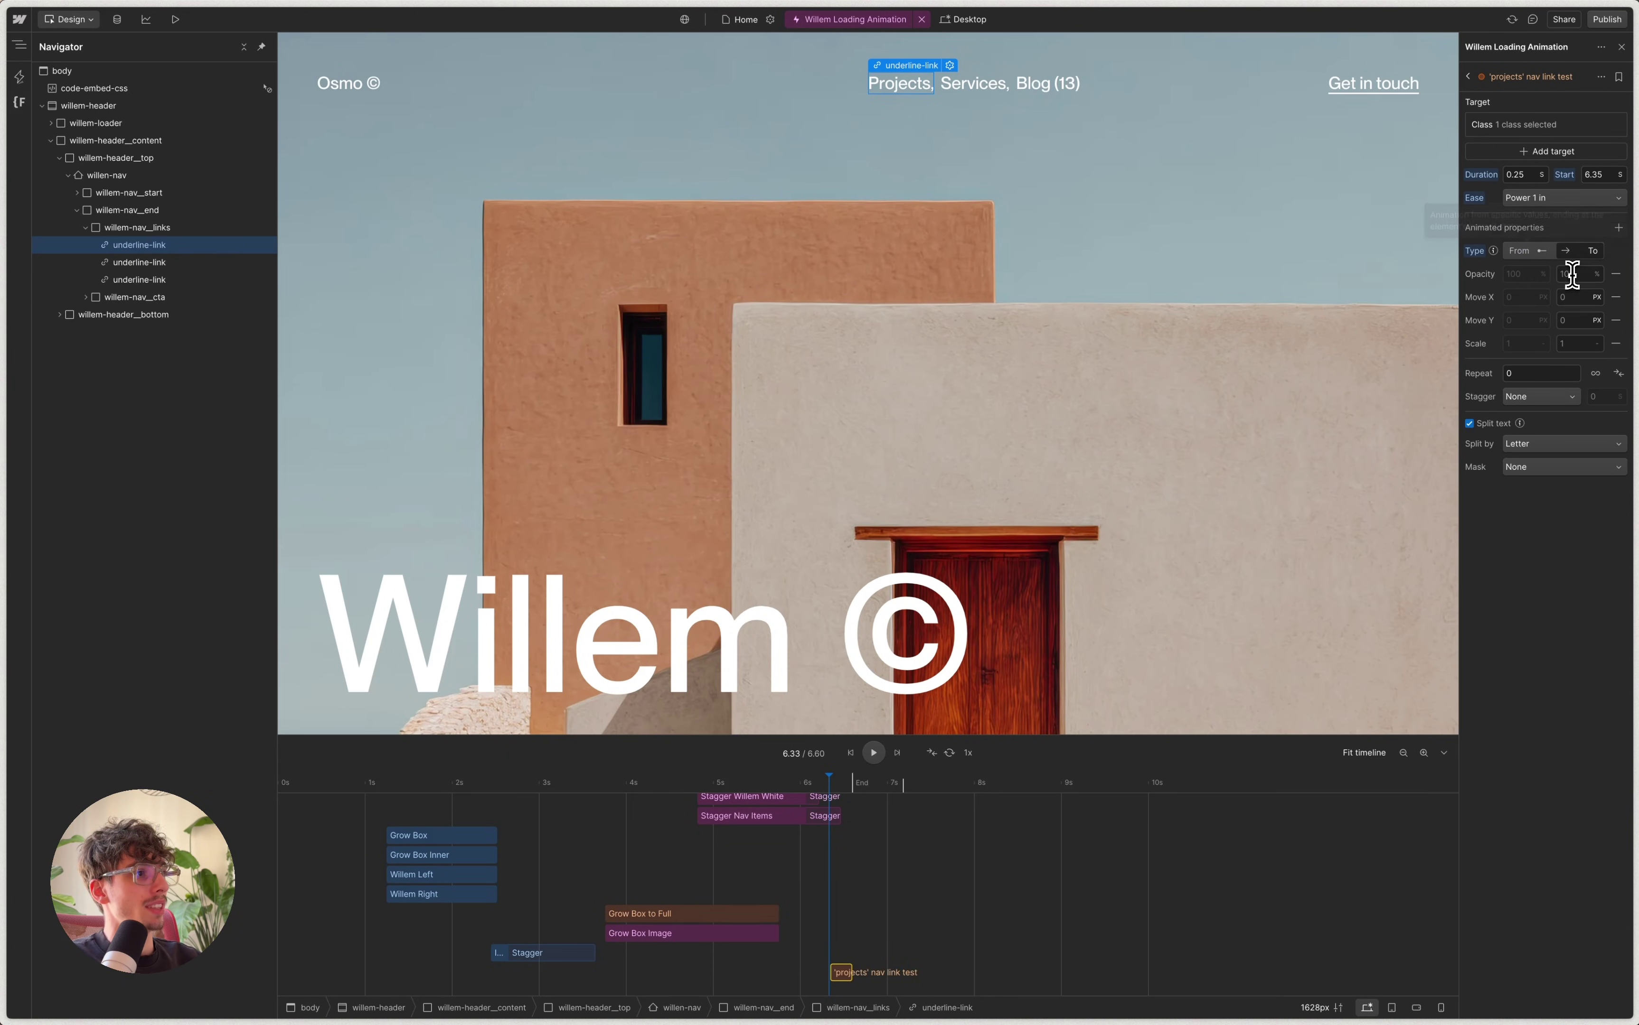
Animate the letters from opacity 0 and Move Y 100%, dropping Move X and scale.
left_click(1573, 273)
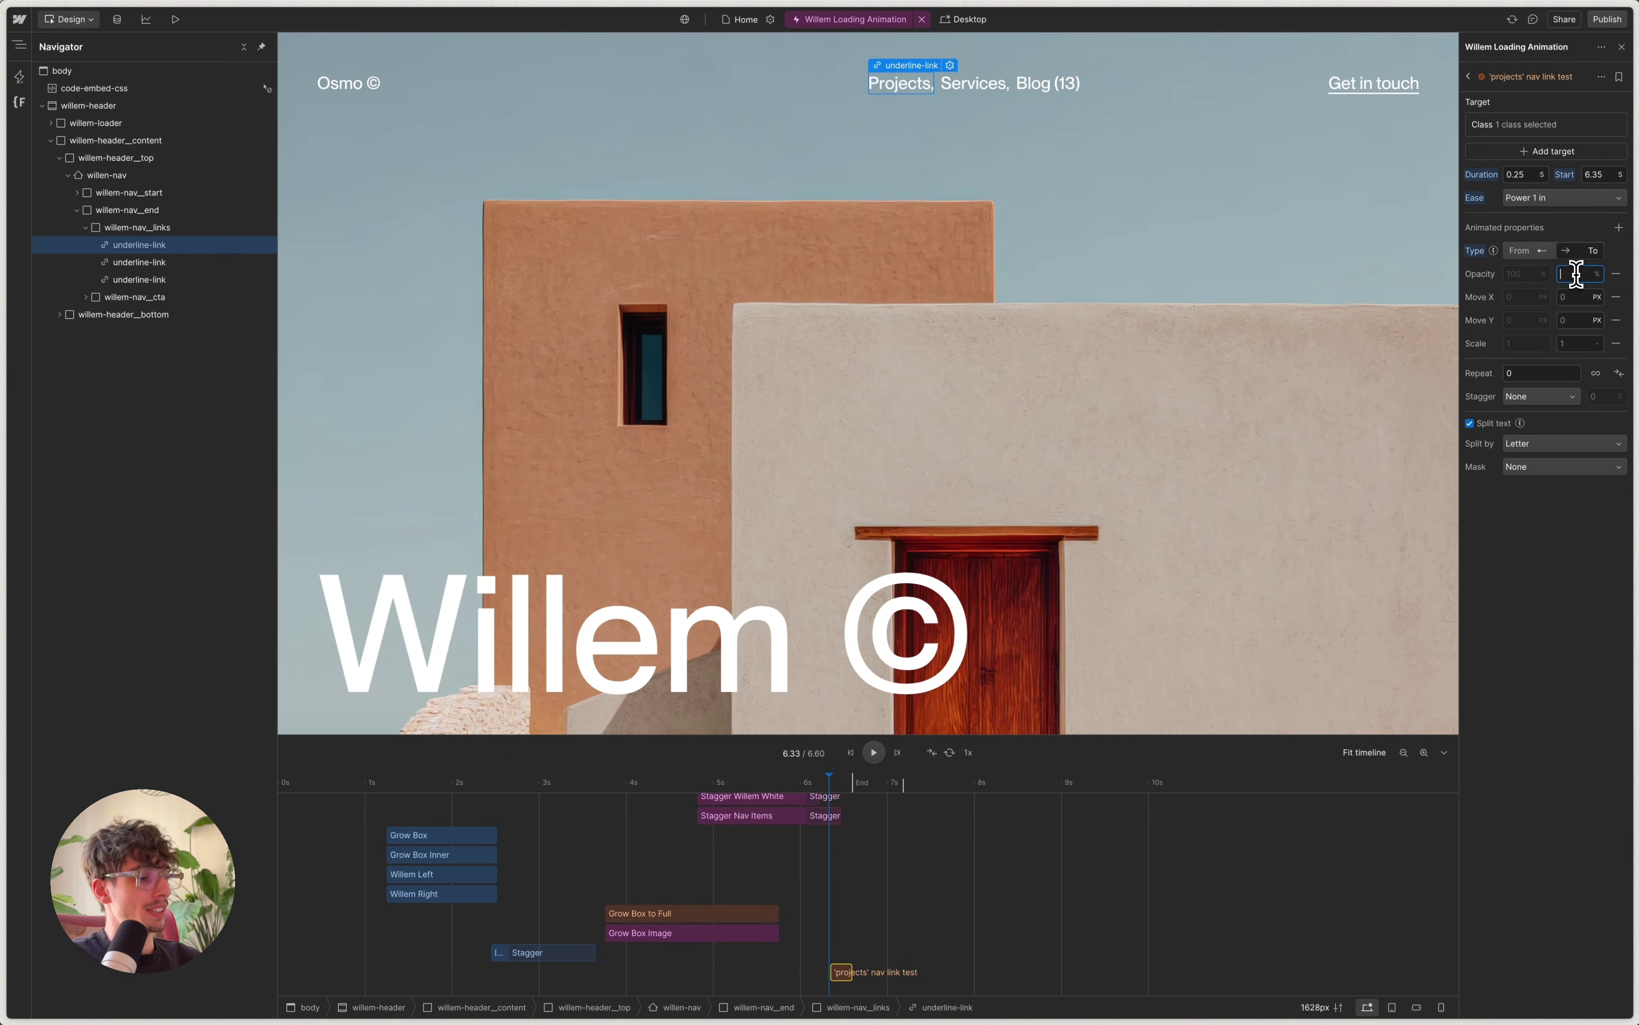
type("0")
left_click(1579, 316)
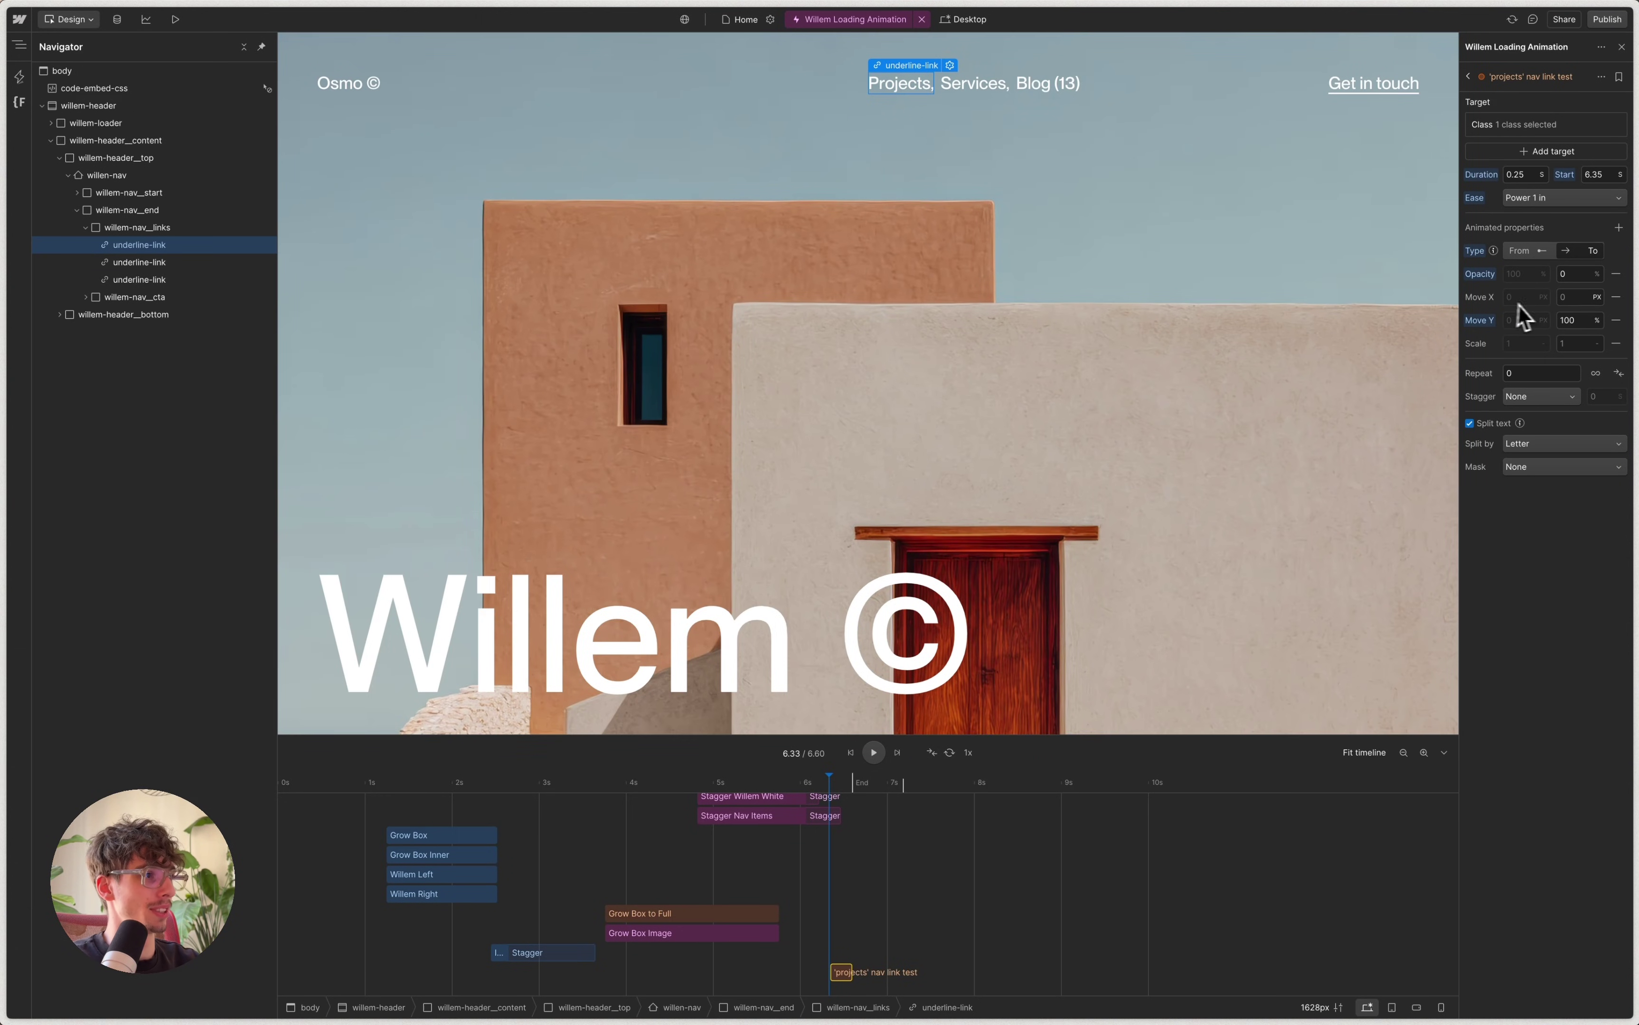
left_click(1615, 297)
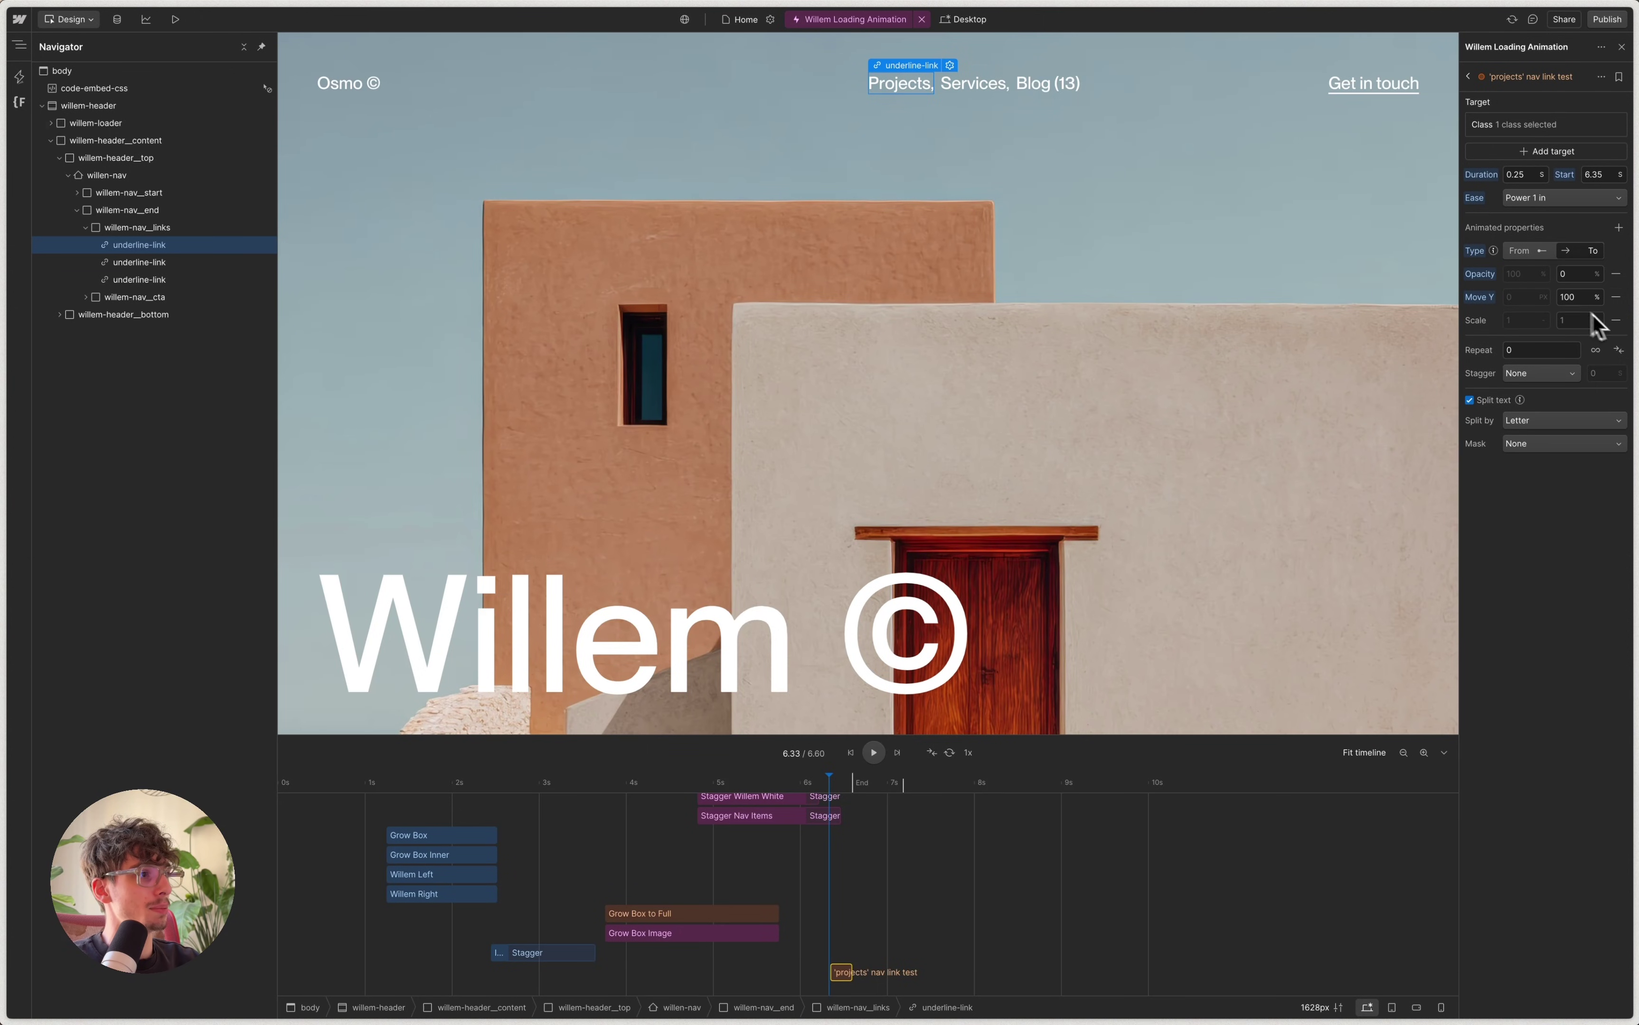
left_click(1616, 320)
Stagger the letters by offset time starting from the last letter, with 0.5 s duration.
left_click(1546, 350)
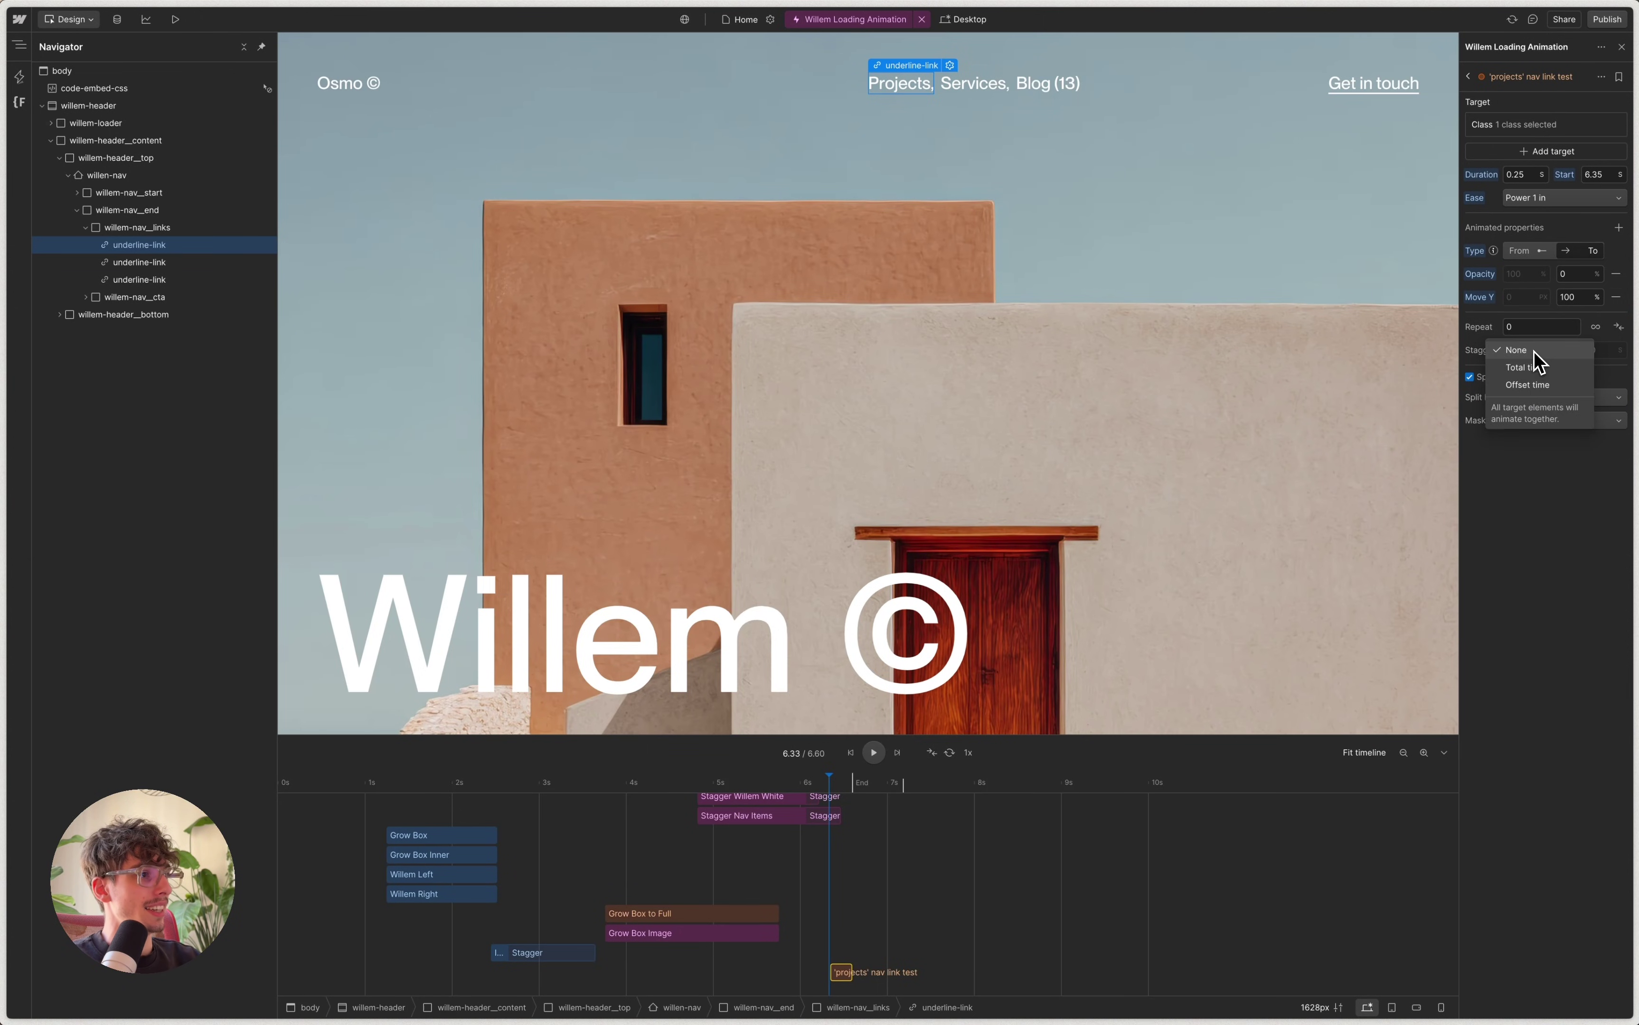
left_click(1536, 373)
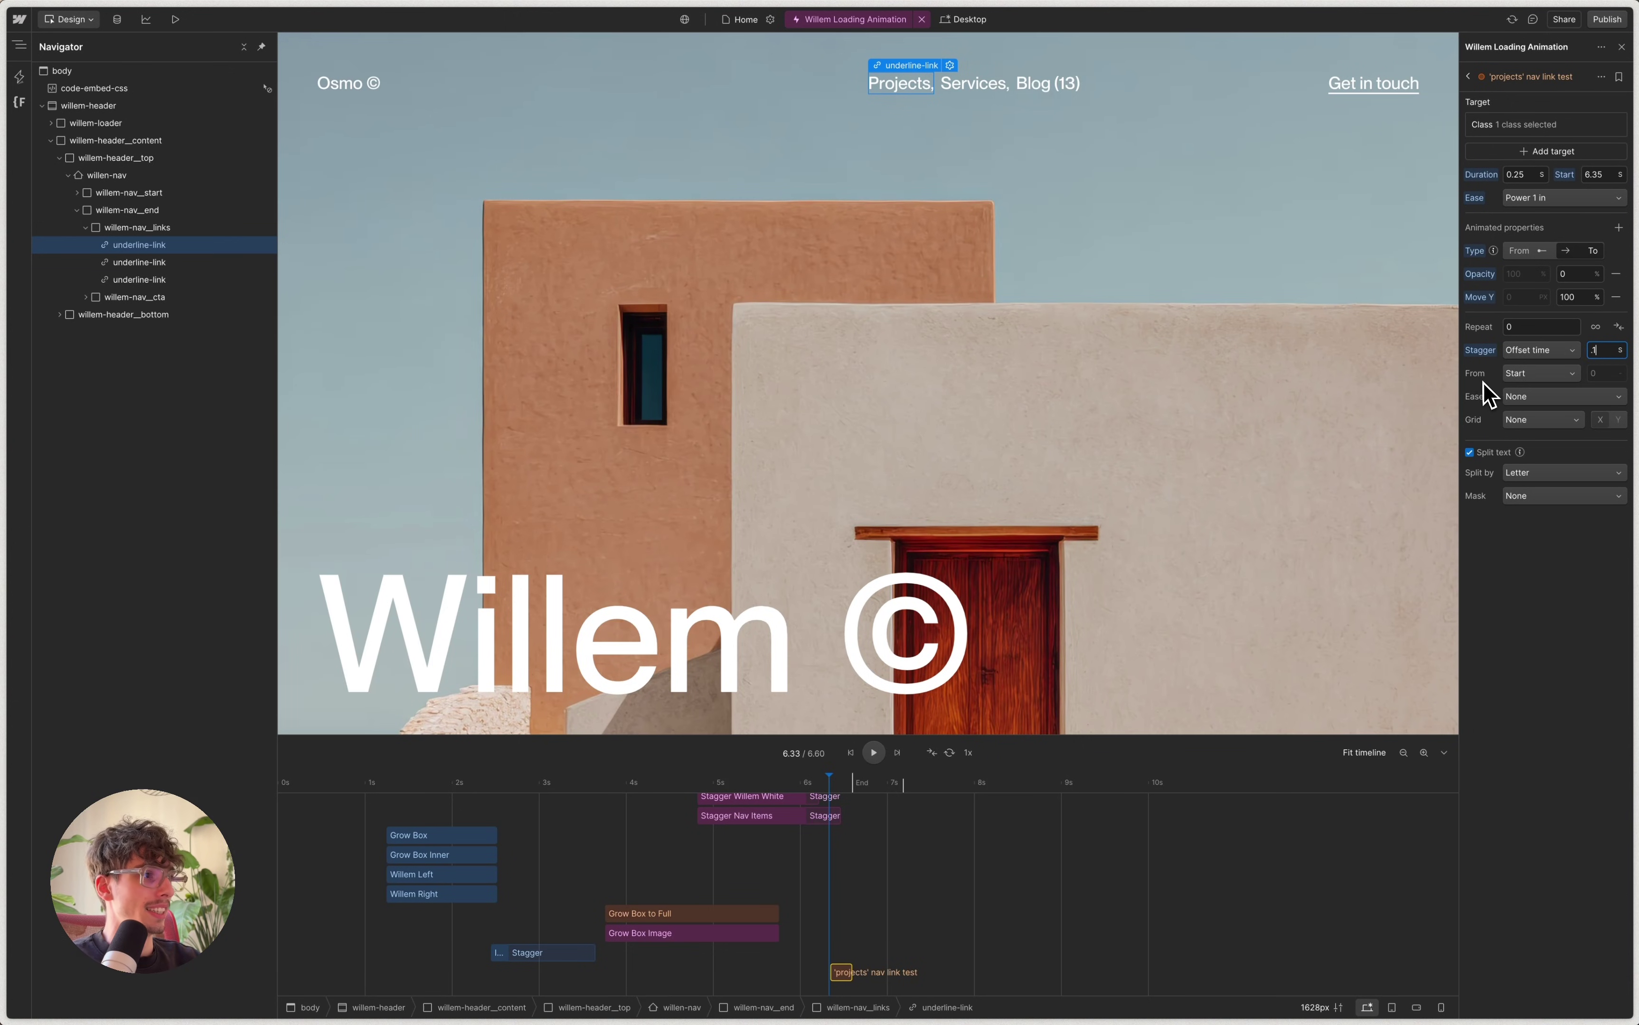
left_click(1534, 375)
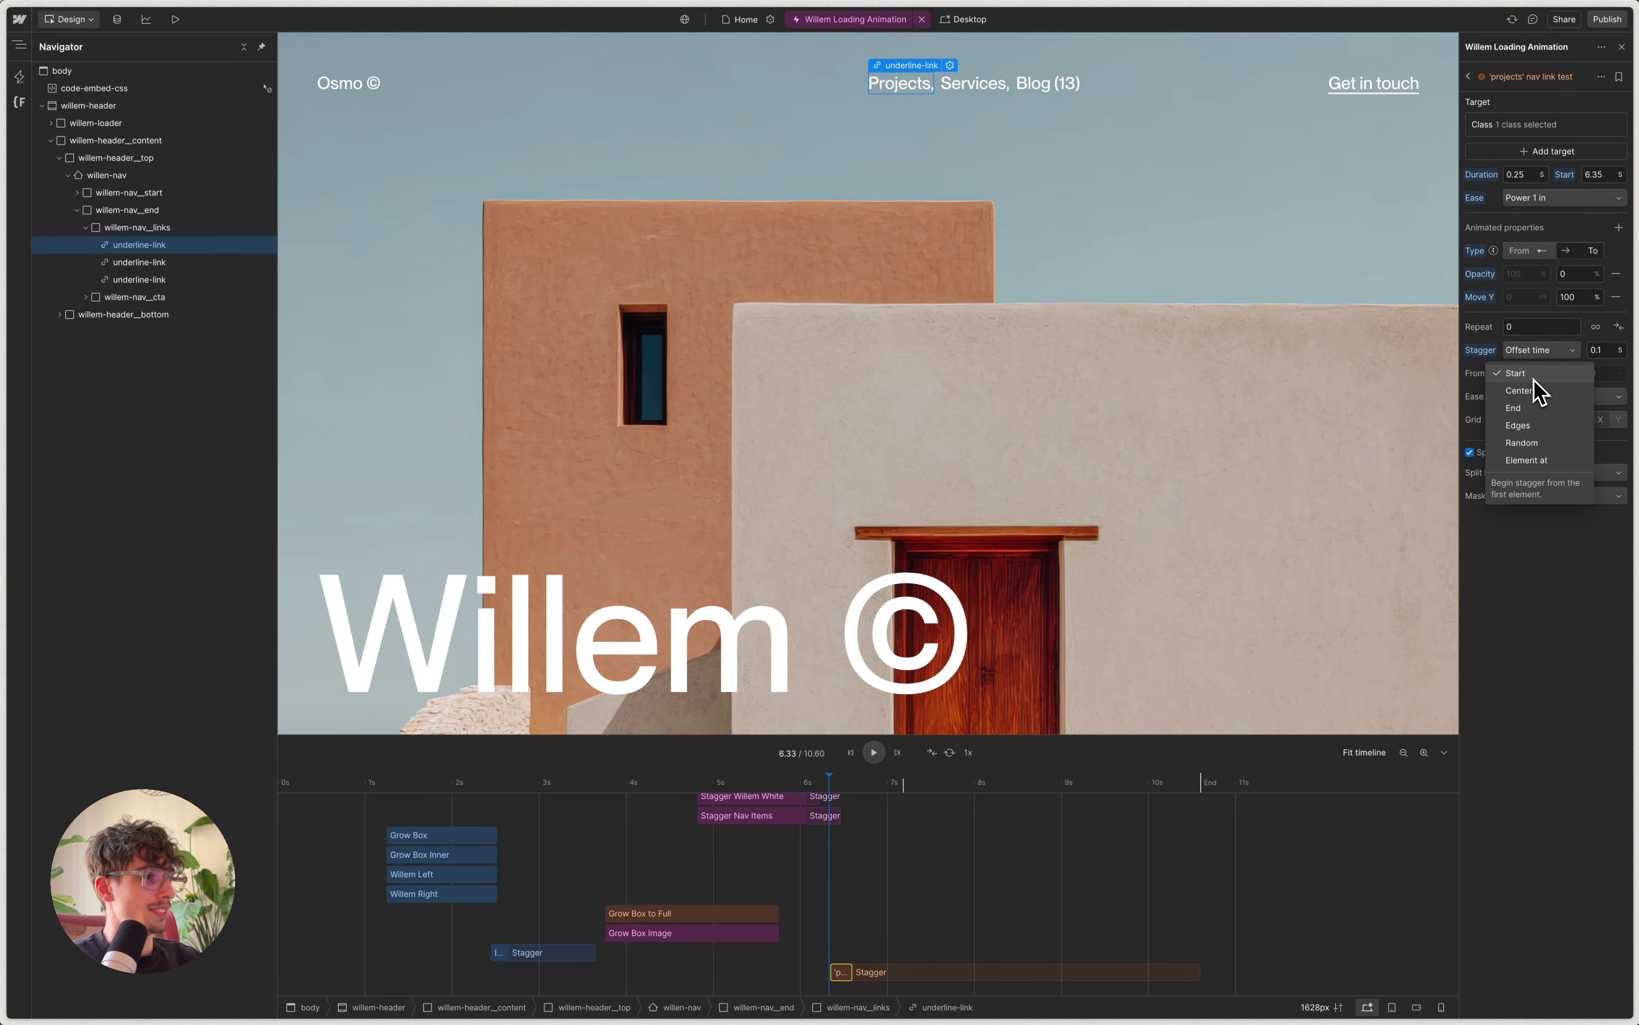
left_click(1521, 408)
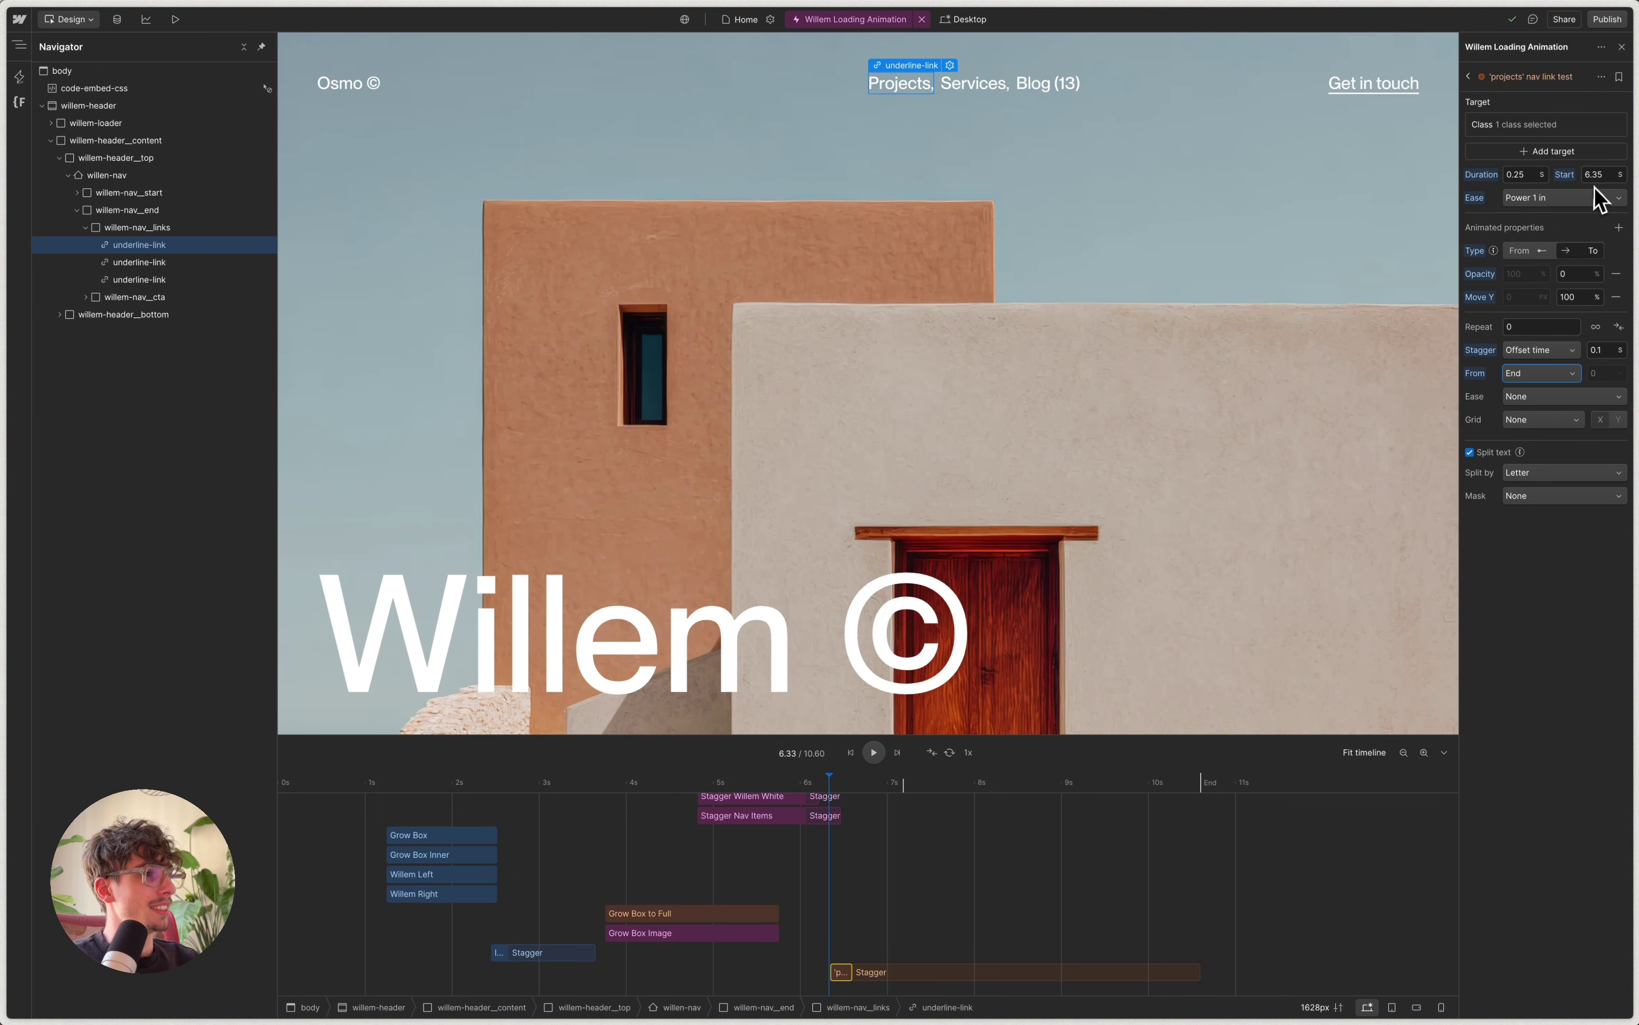
left_click(1518, 178)
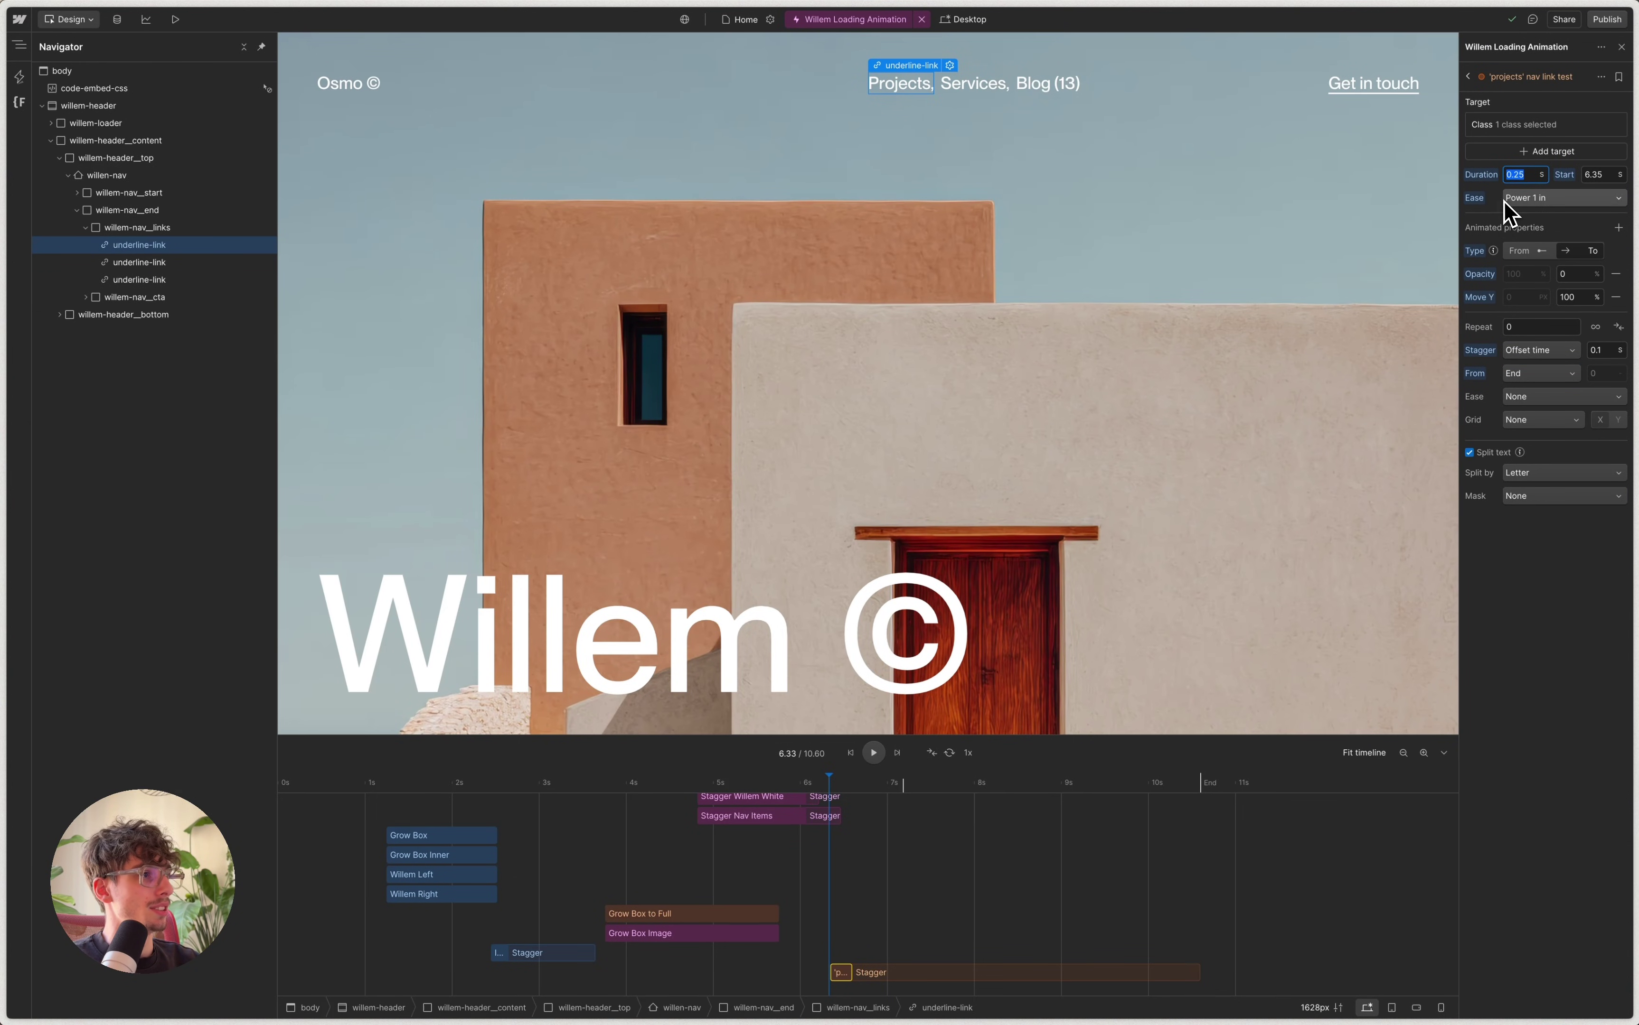
type("0.5")
key("Return")
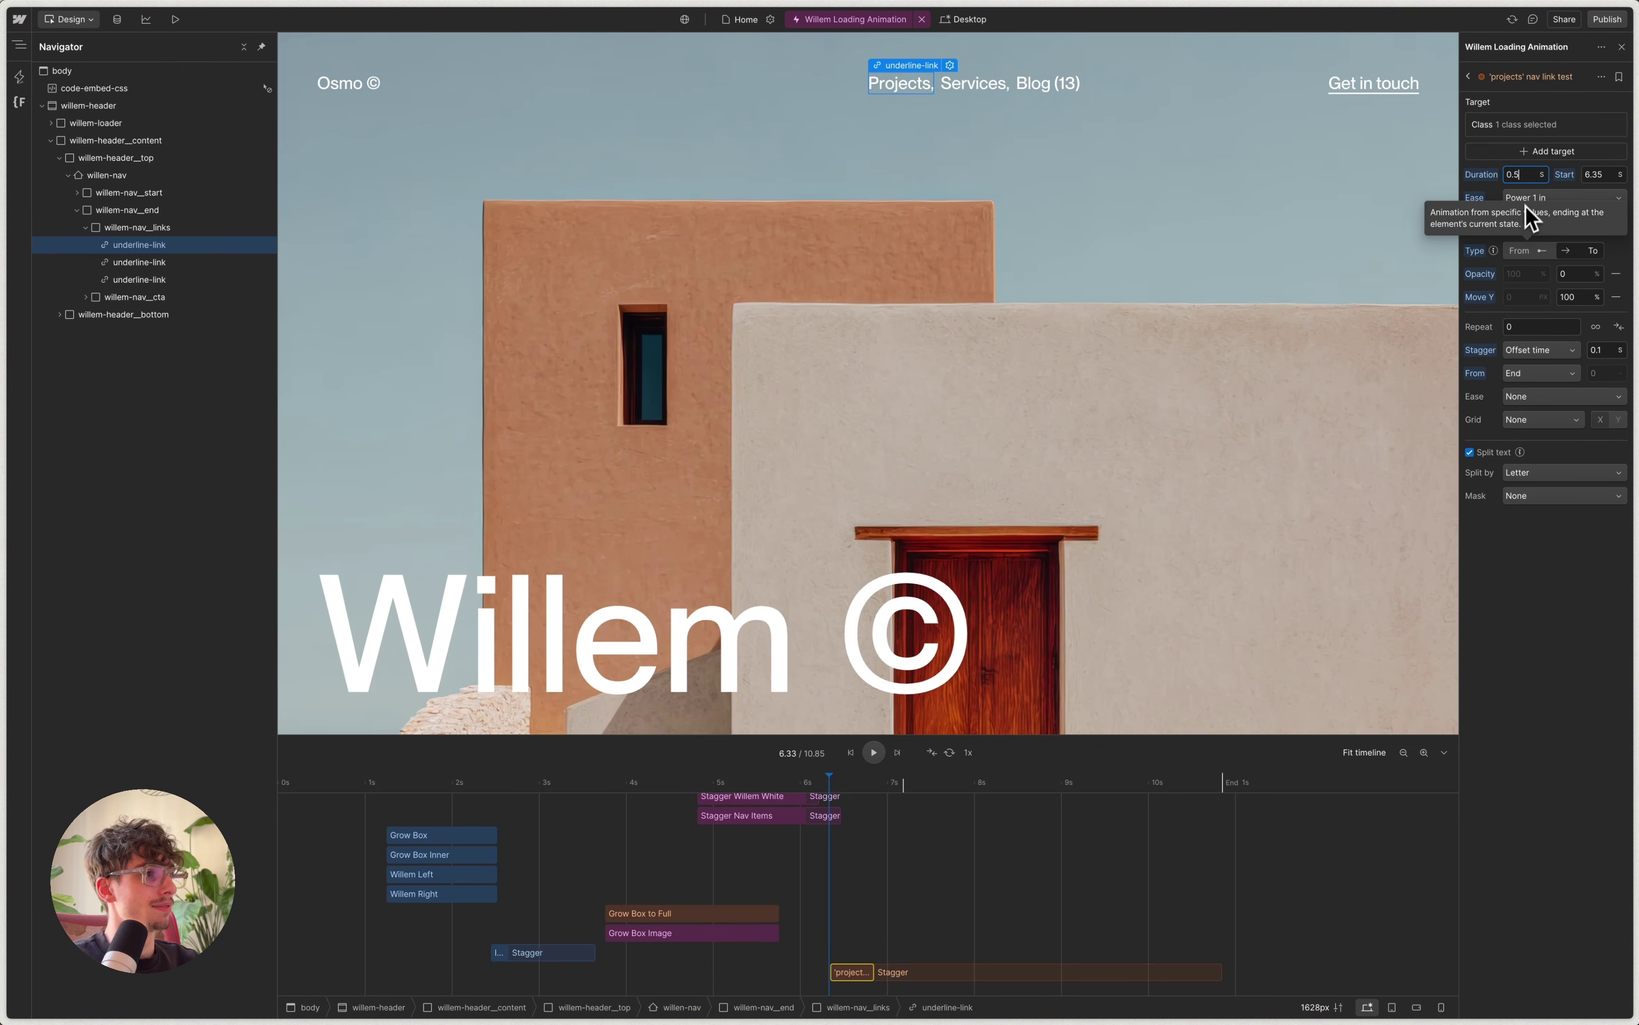
Try Elastic in out and Expo out easing, then settle on Expo in out.
left_click(1530, 199)
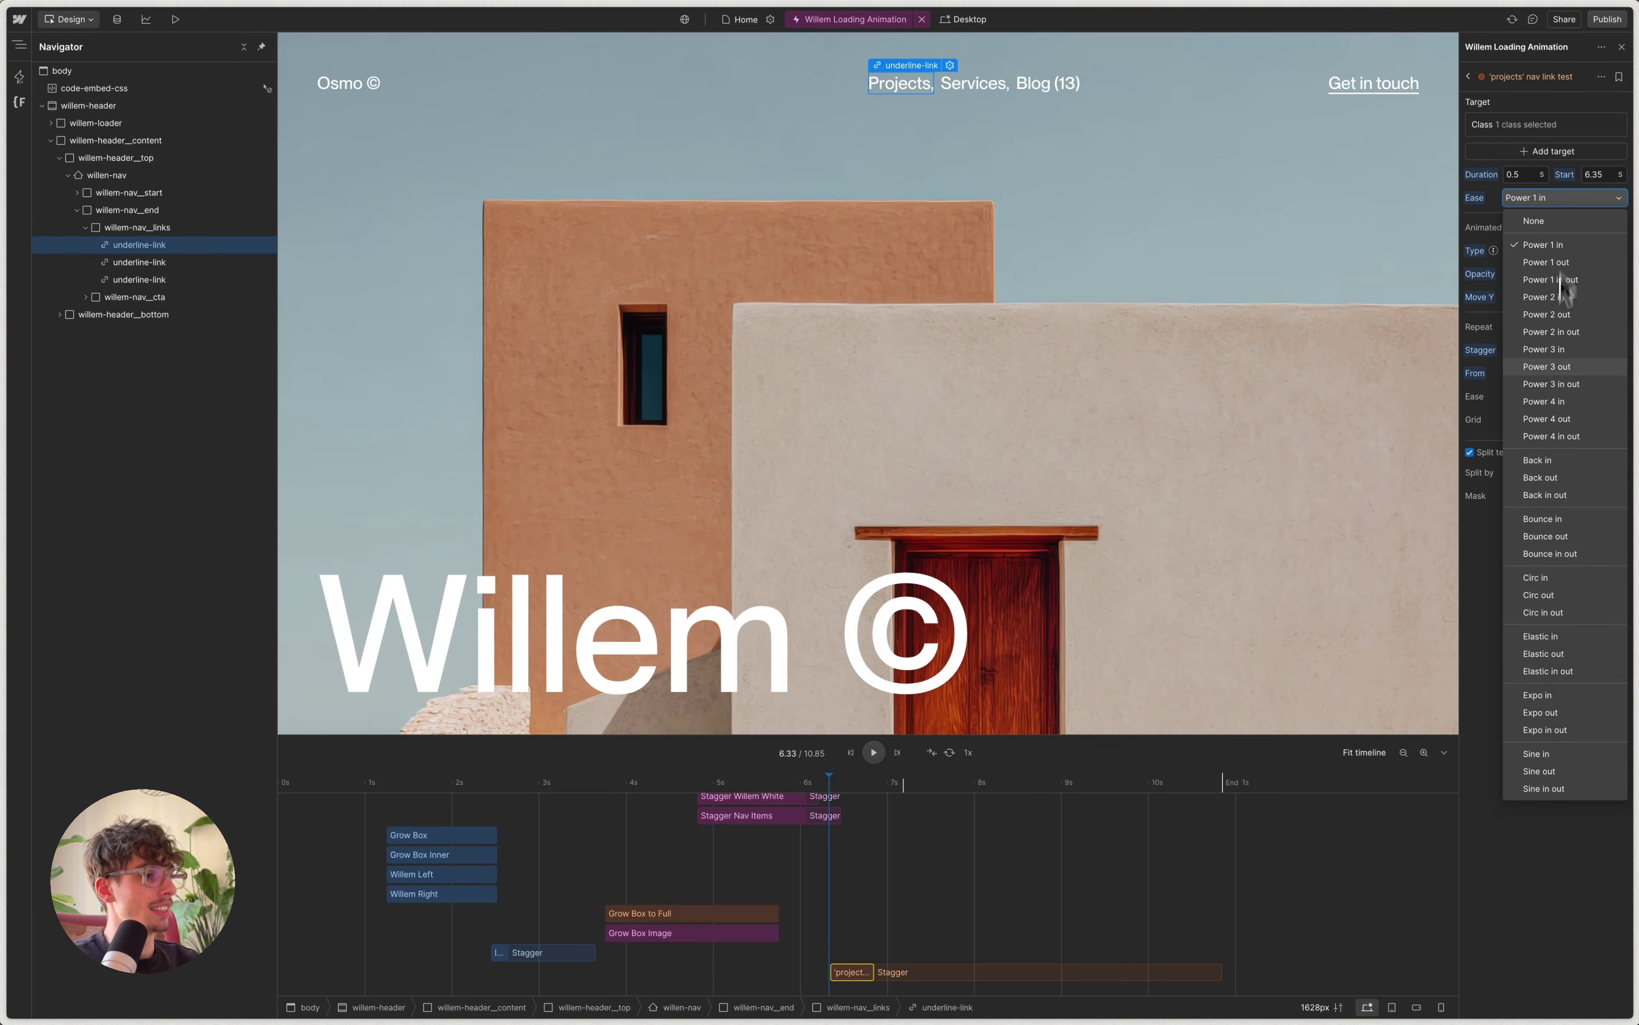
left_click(1552, 671)
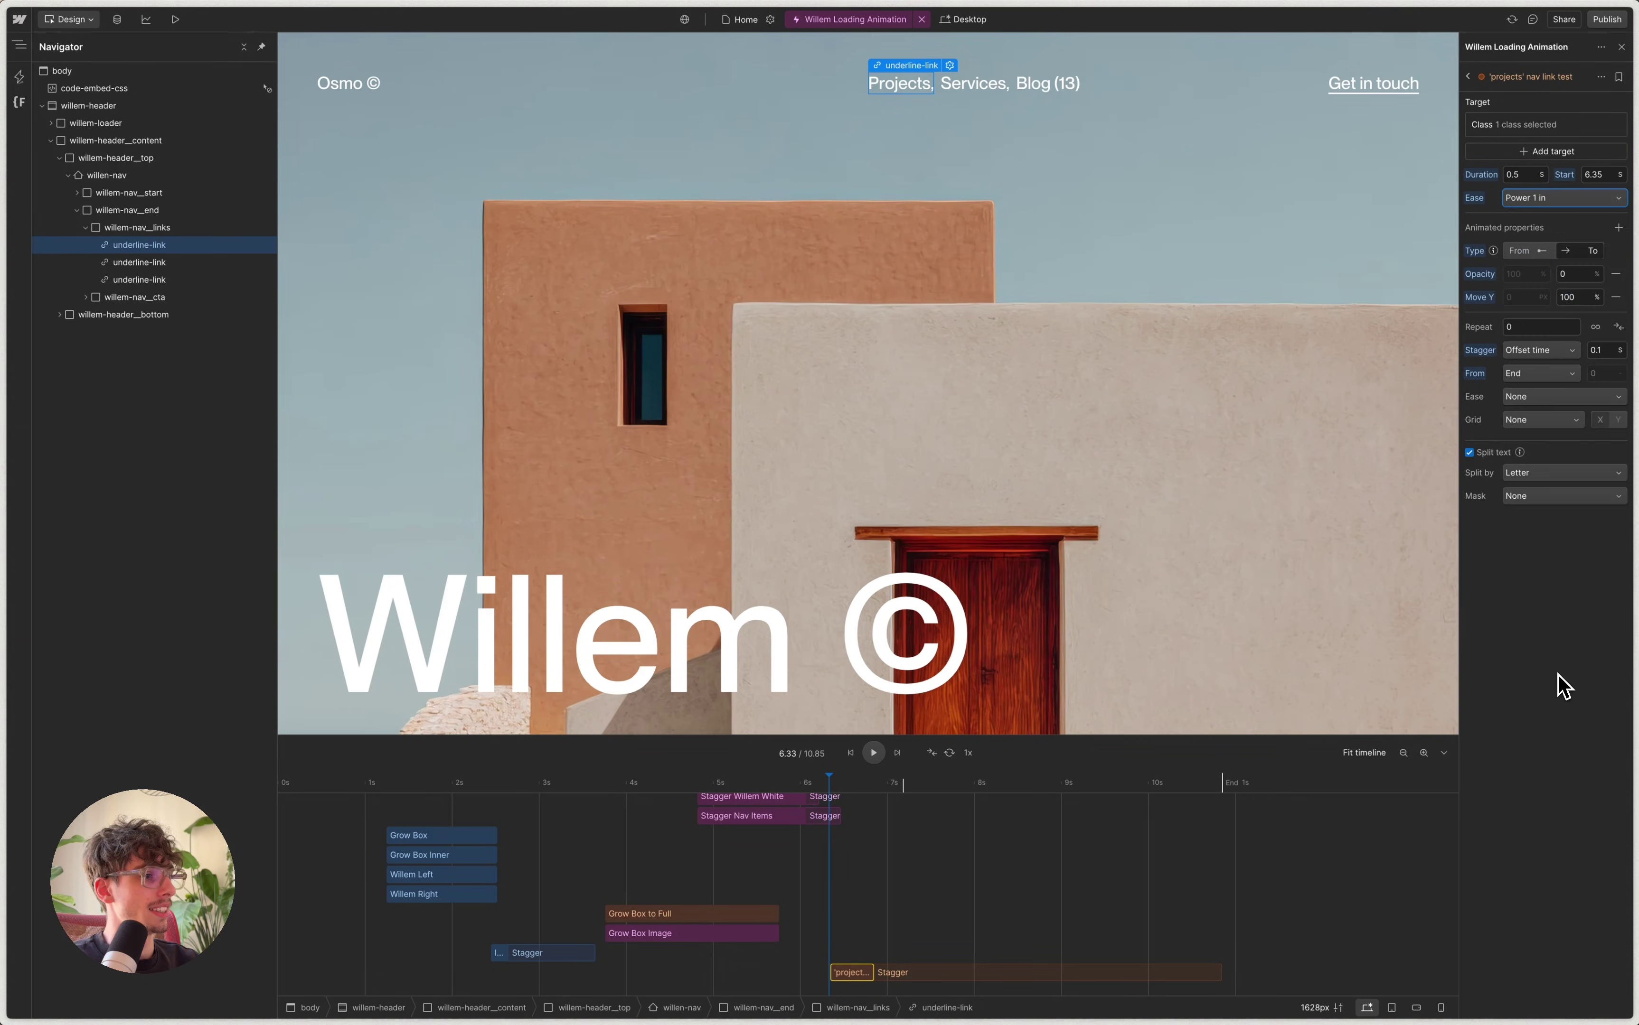
left_click(1535, 198)
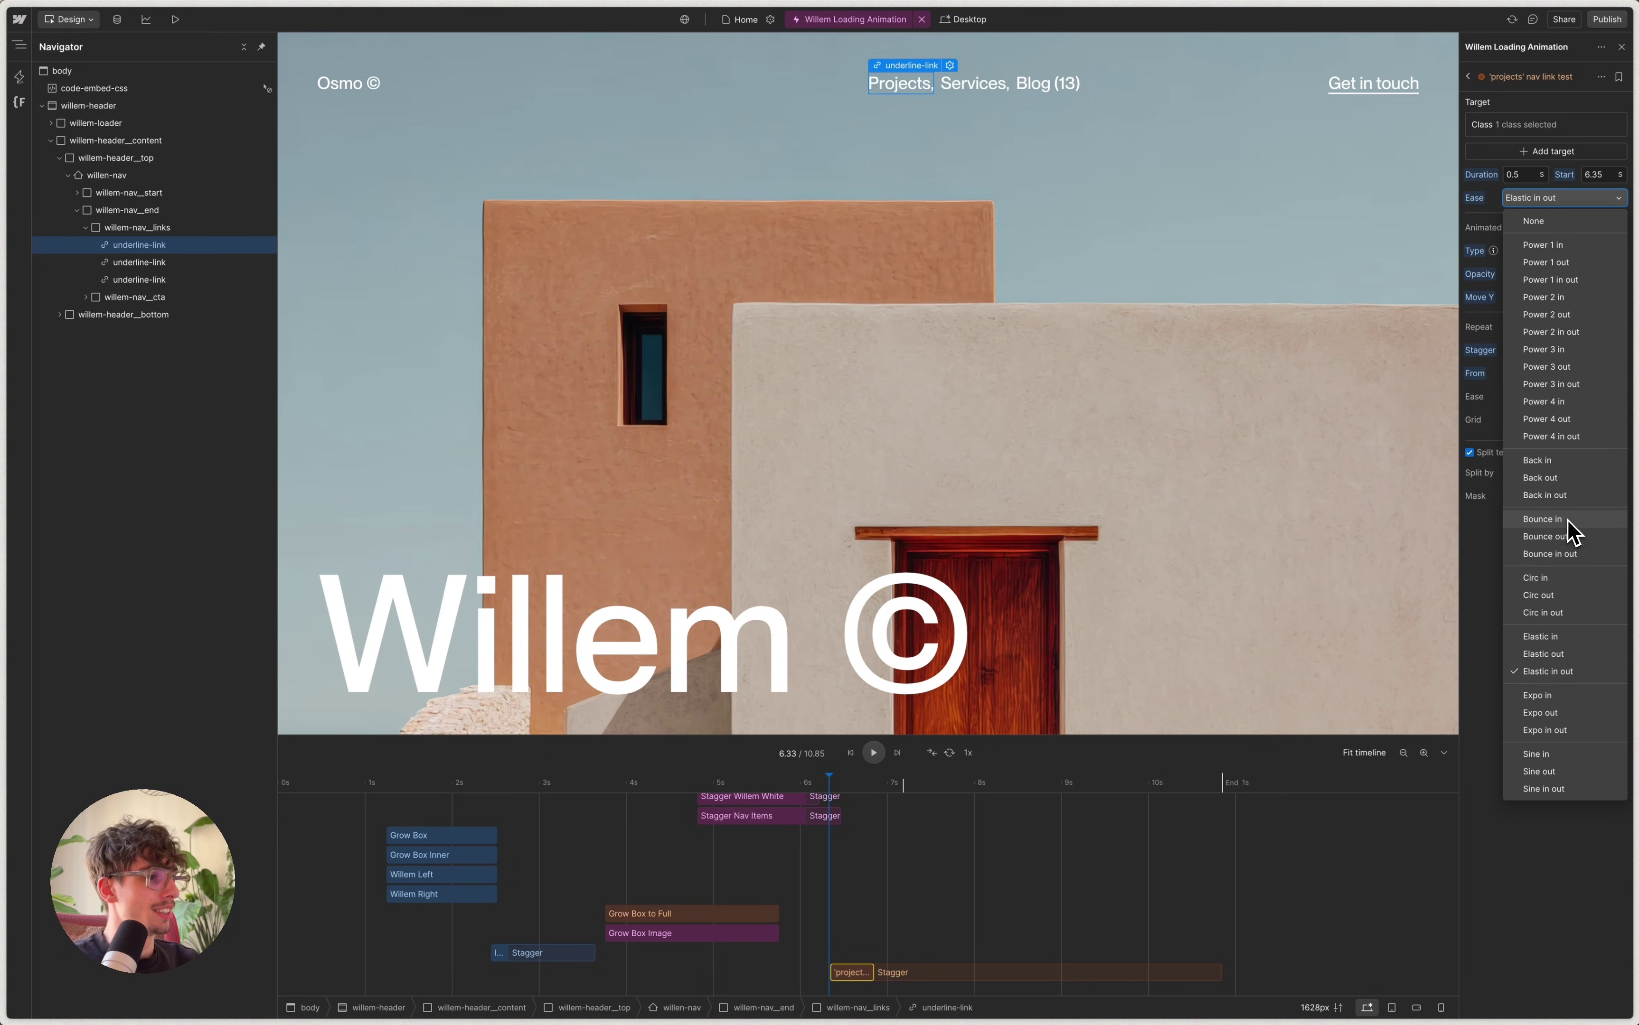
left_click(1551, 714)
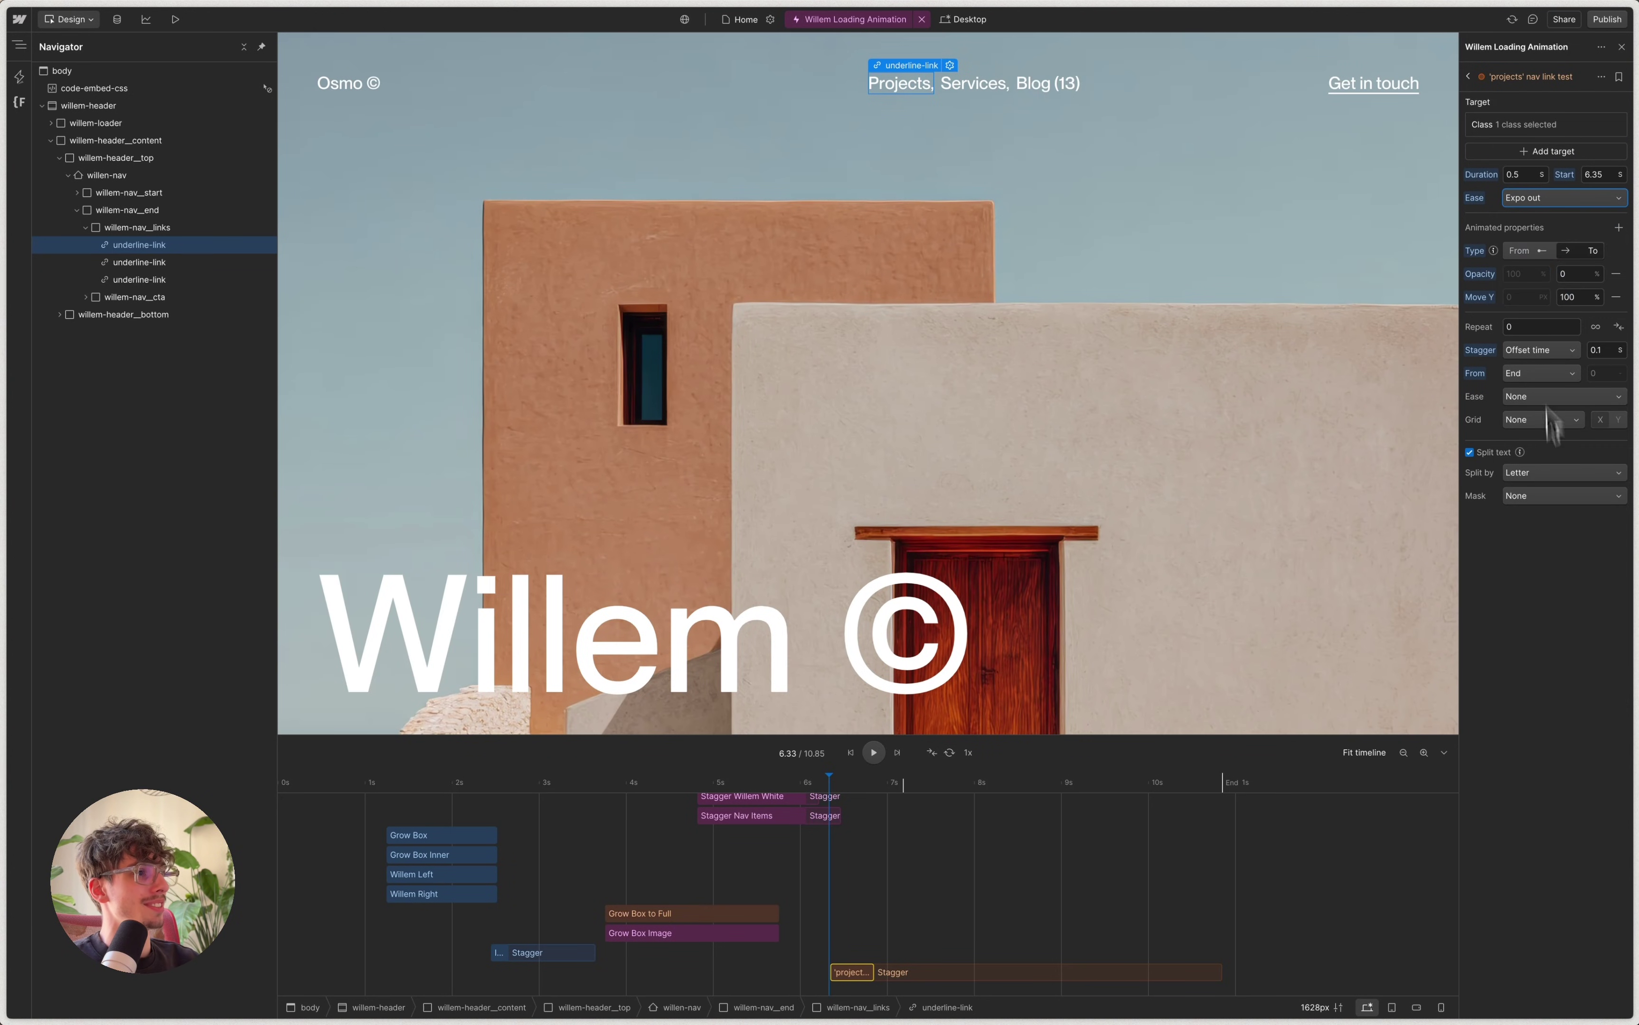
left_click(1532, 200)
left_click(1541, 727)
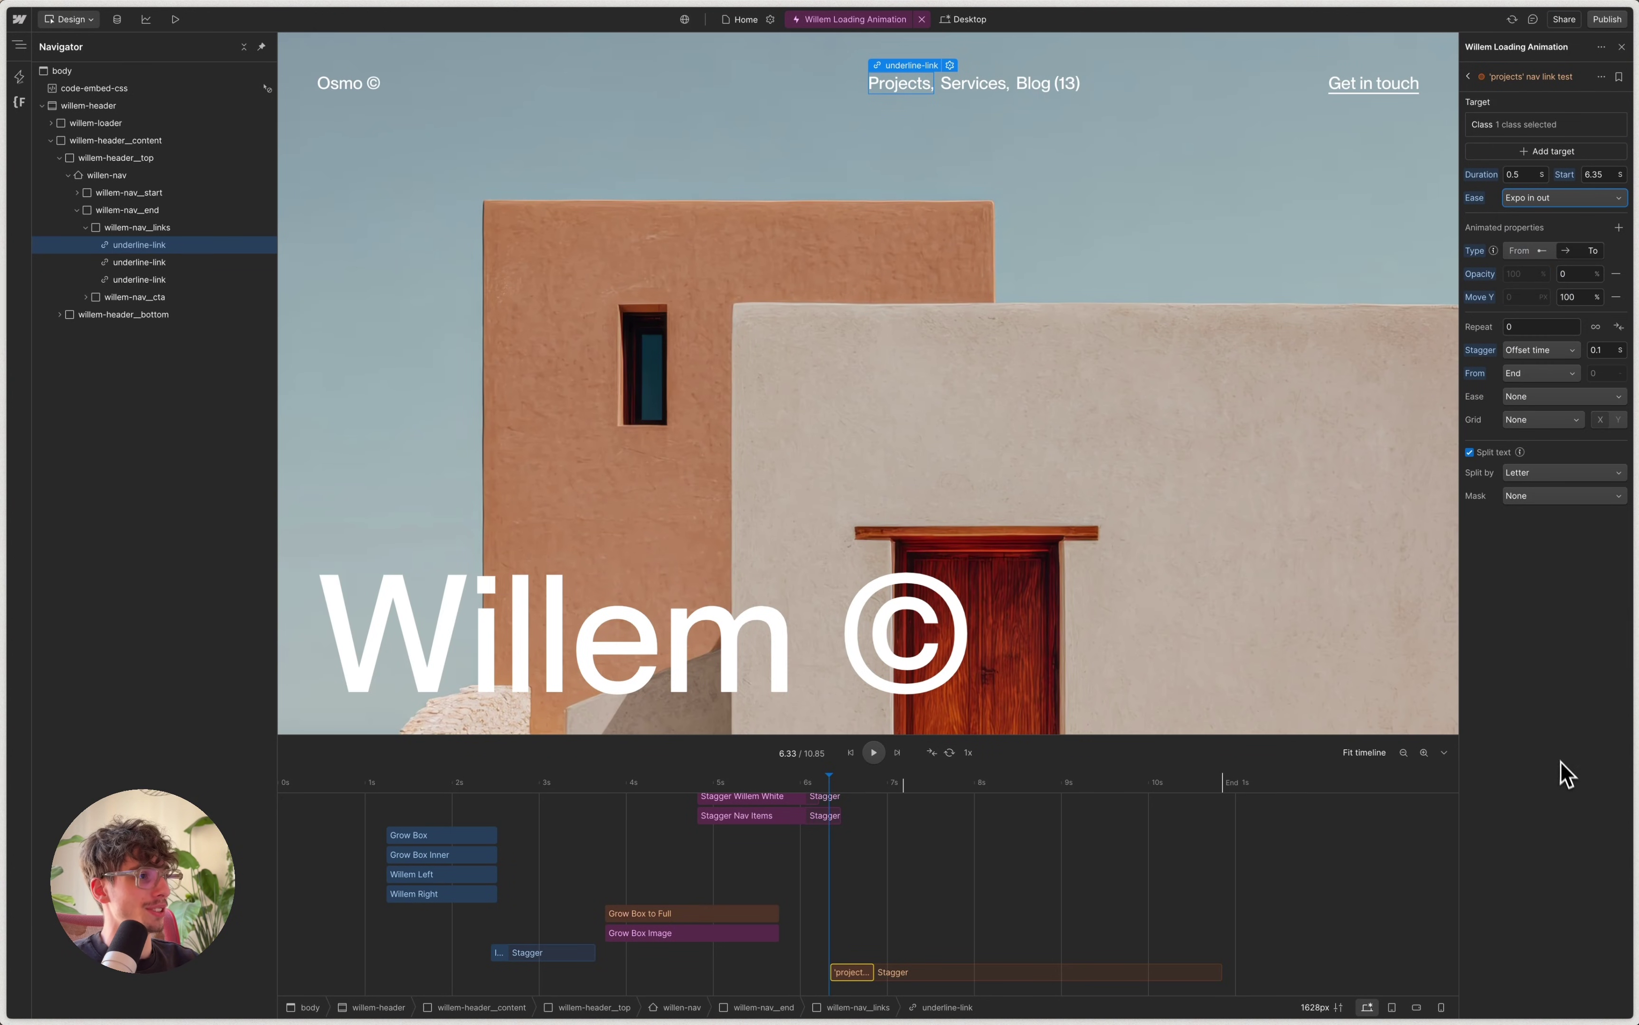
left_click(1558, 685)
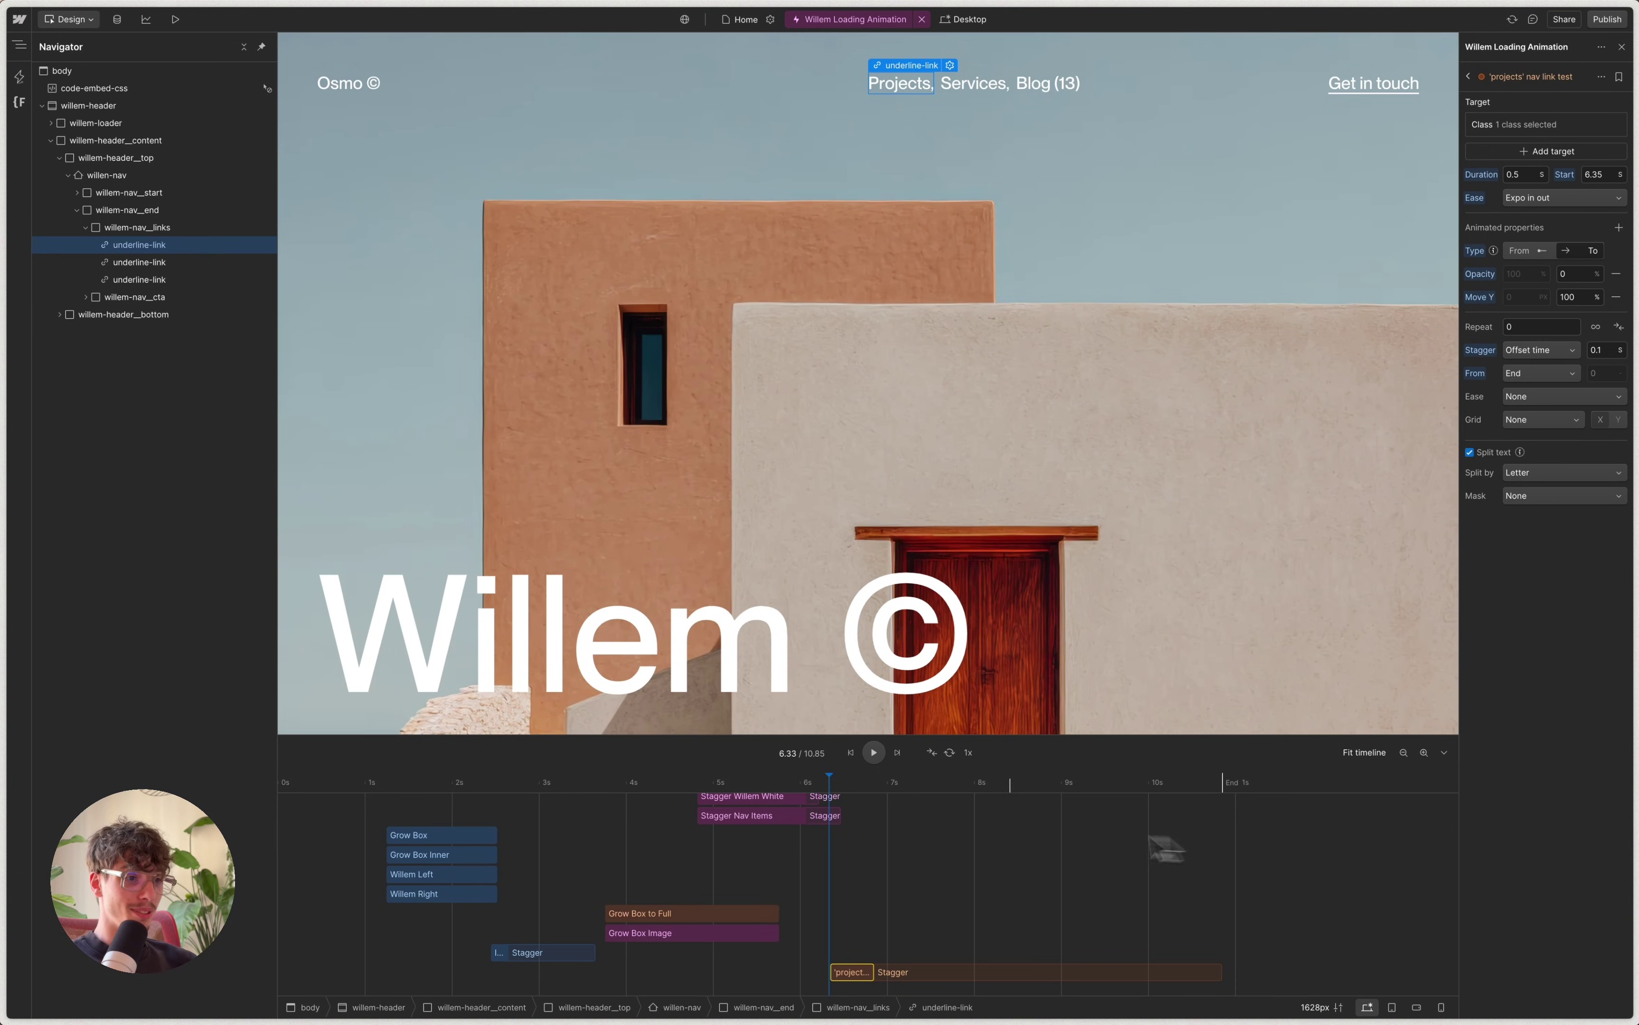
left_click_drag(805, 797, 704, 780)
key("space")
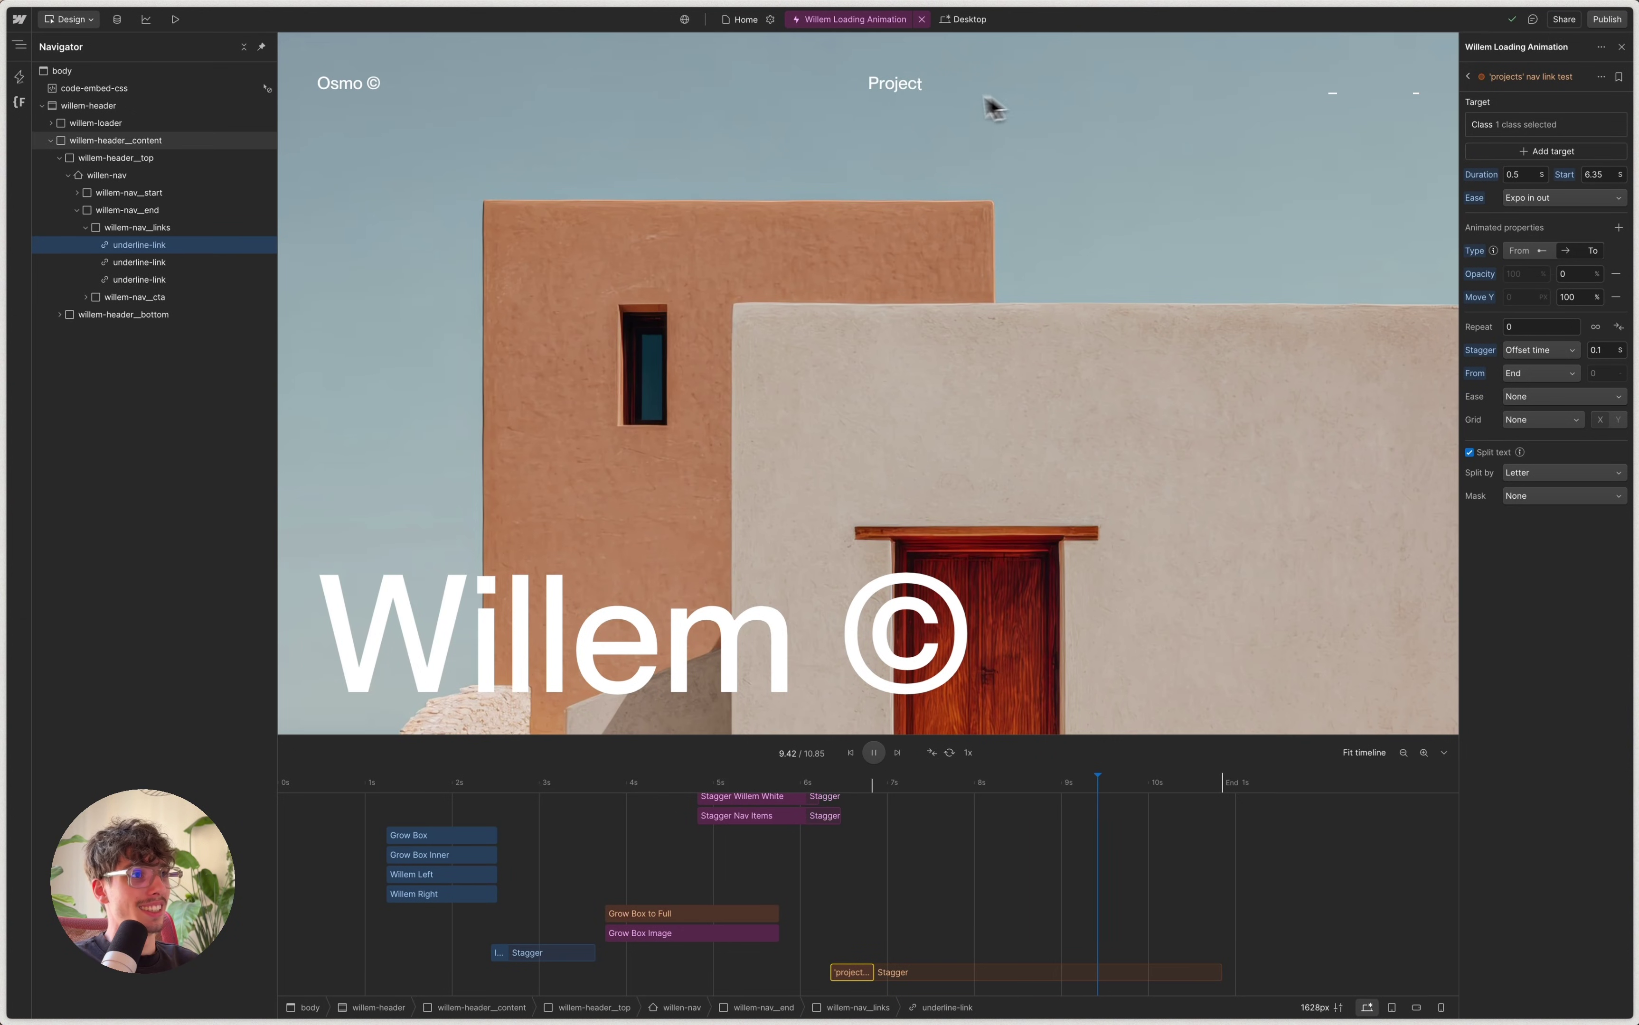
key("space")
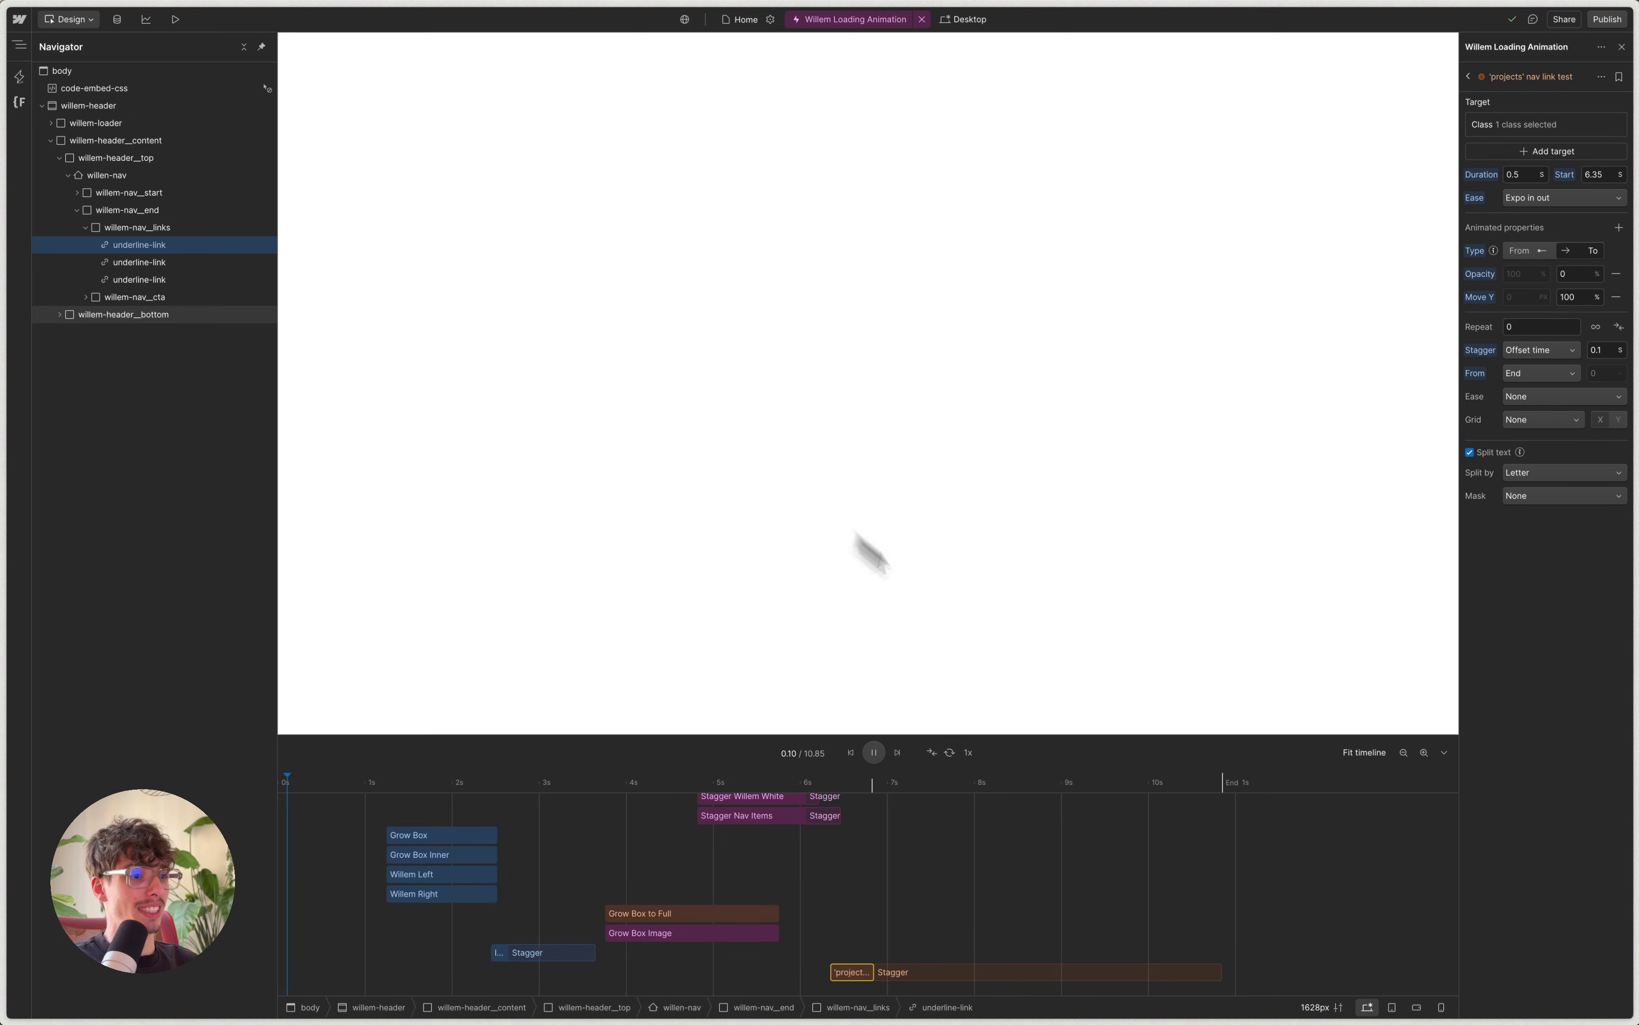
mouse_move(963, 781)
left_mouse_down()
mouse_move(994, 781)
mouse_move(948, 790)
left_mouse_up()
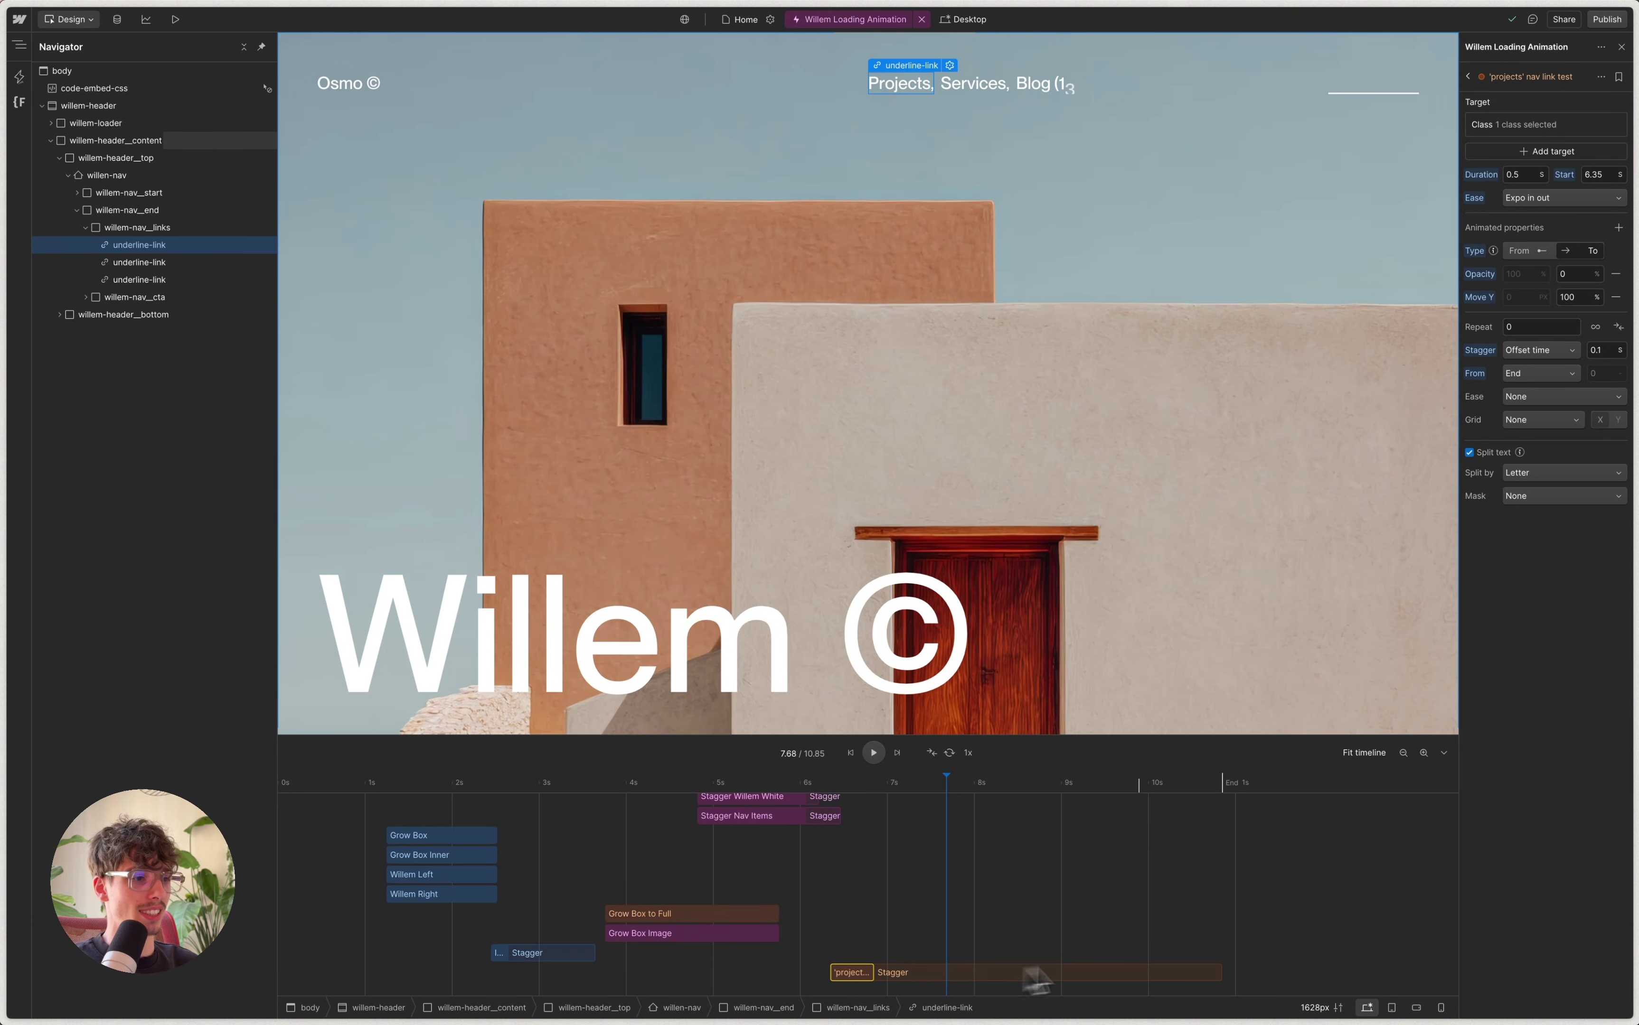
Check the action's target settings, then close the interaction editor.
left_click(1530, 127)
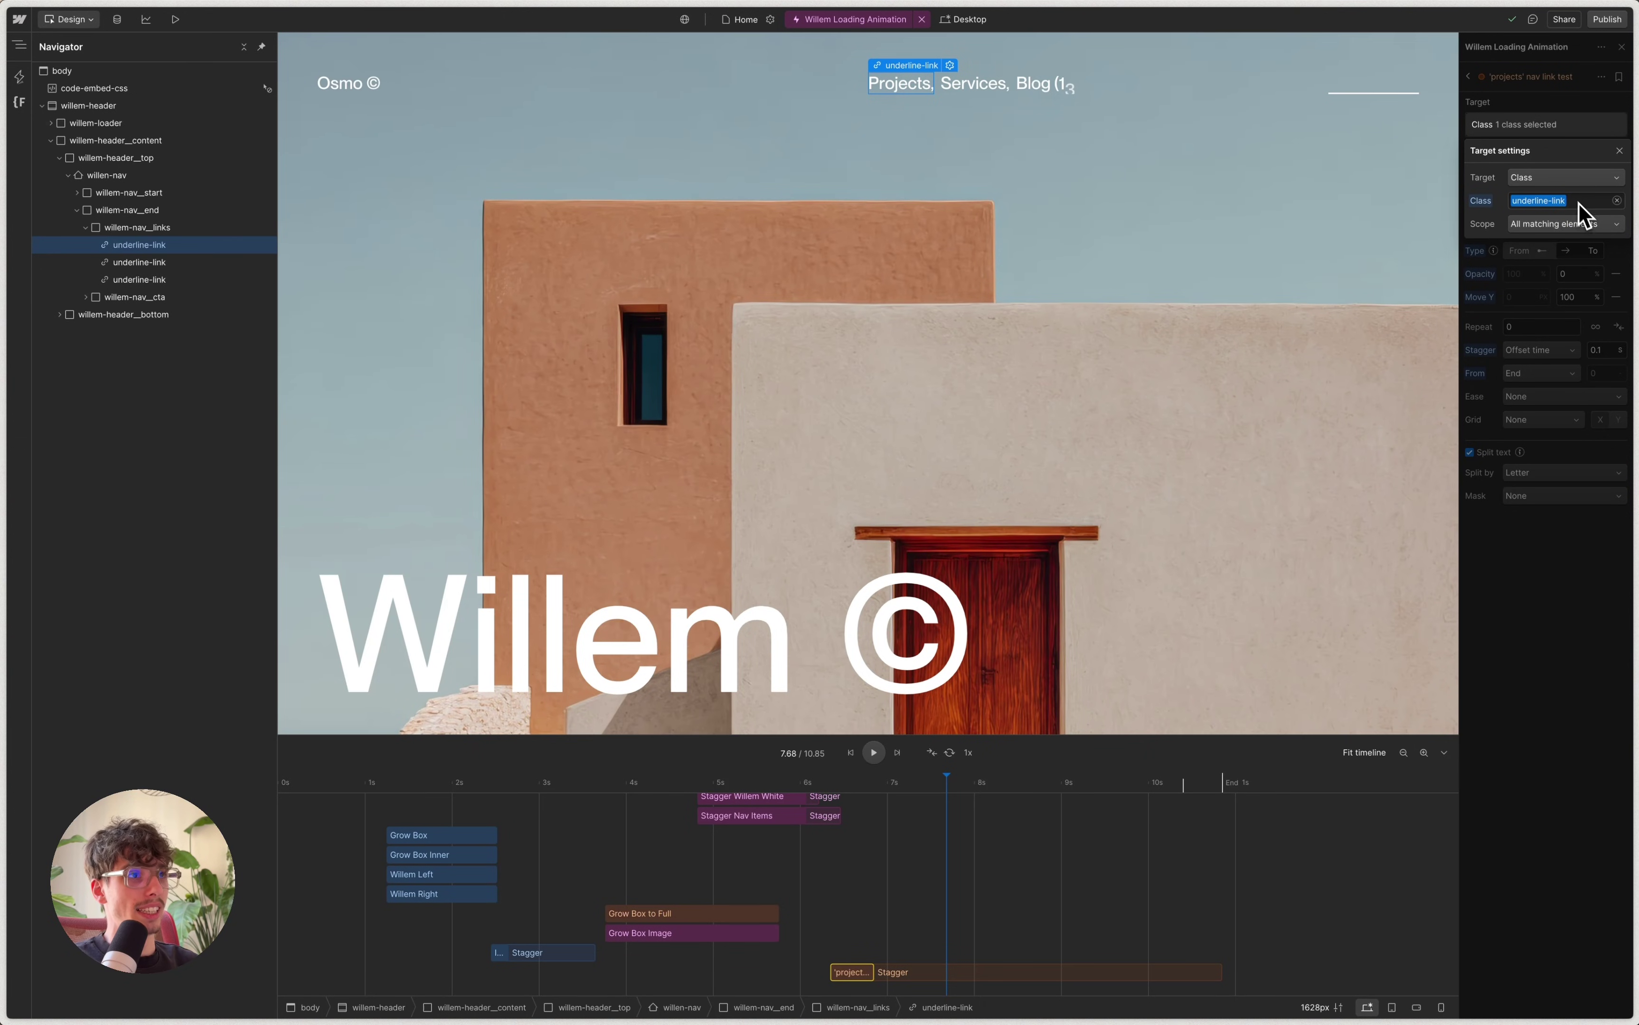
left_click(1517, 109)
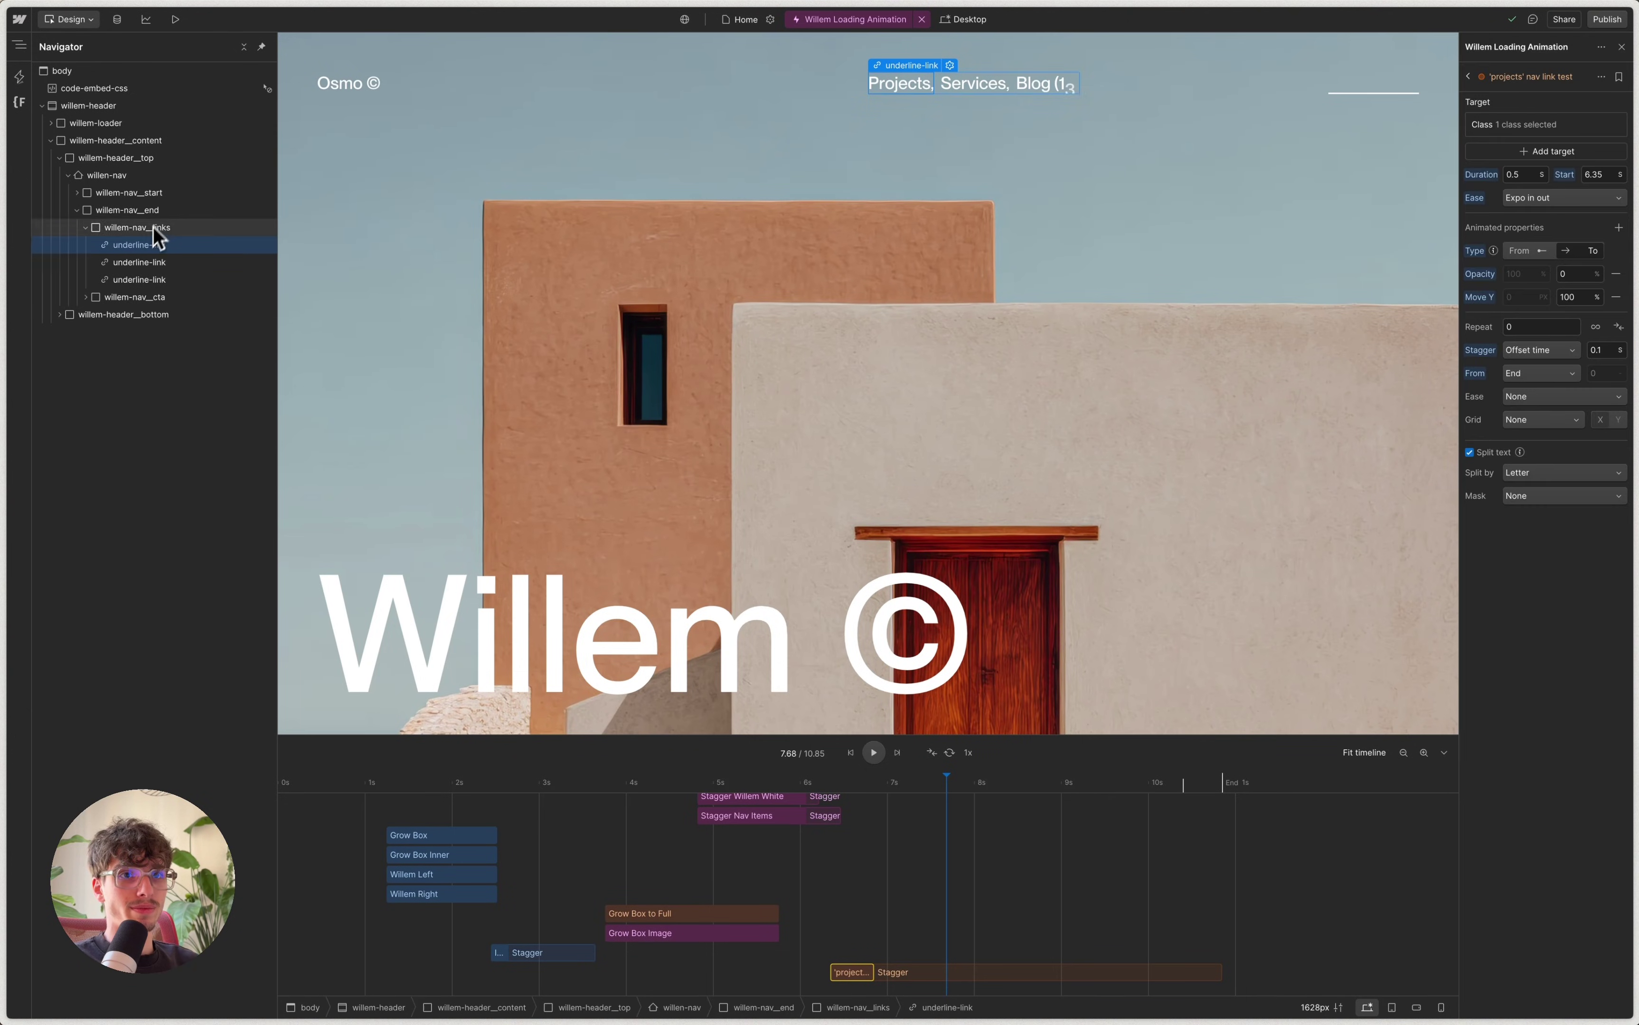
left_click_drag(142, 251, 200, 262)
key("Escape")
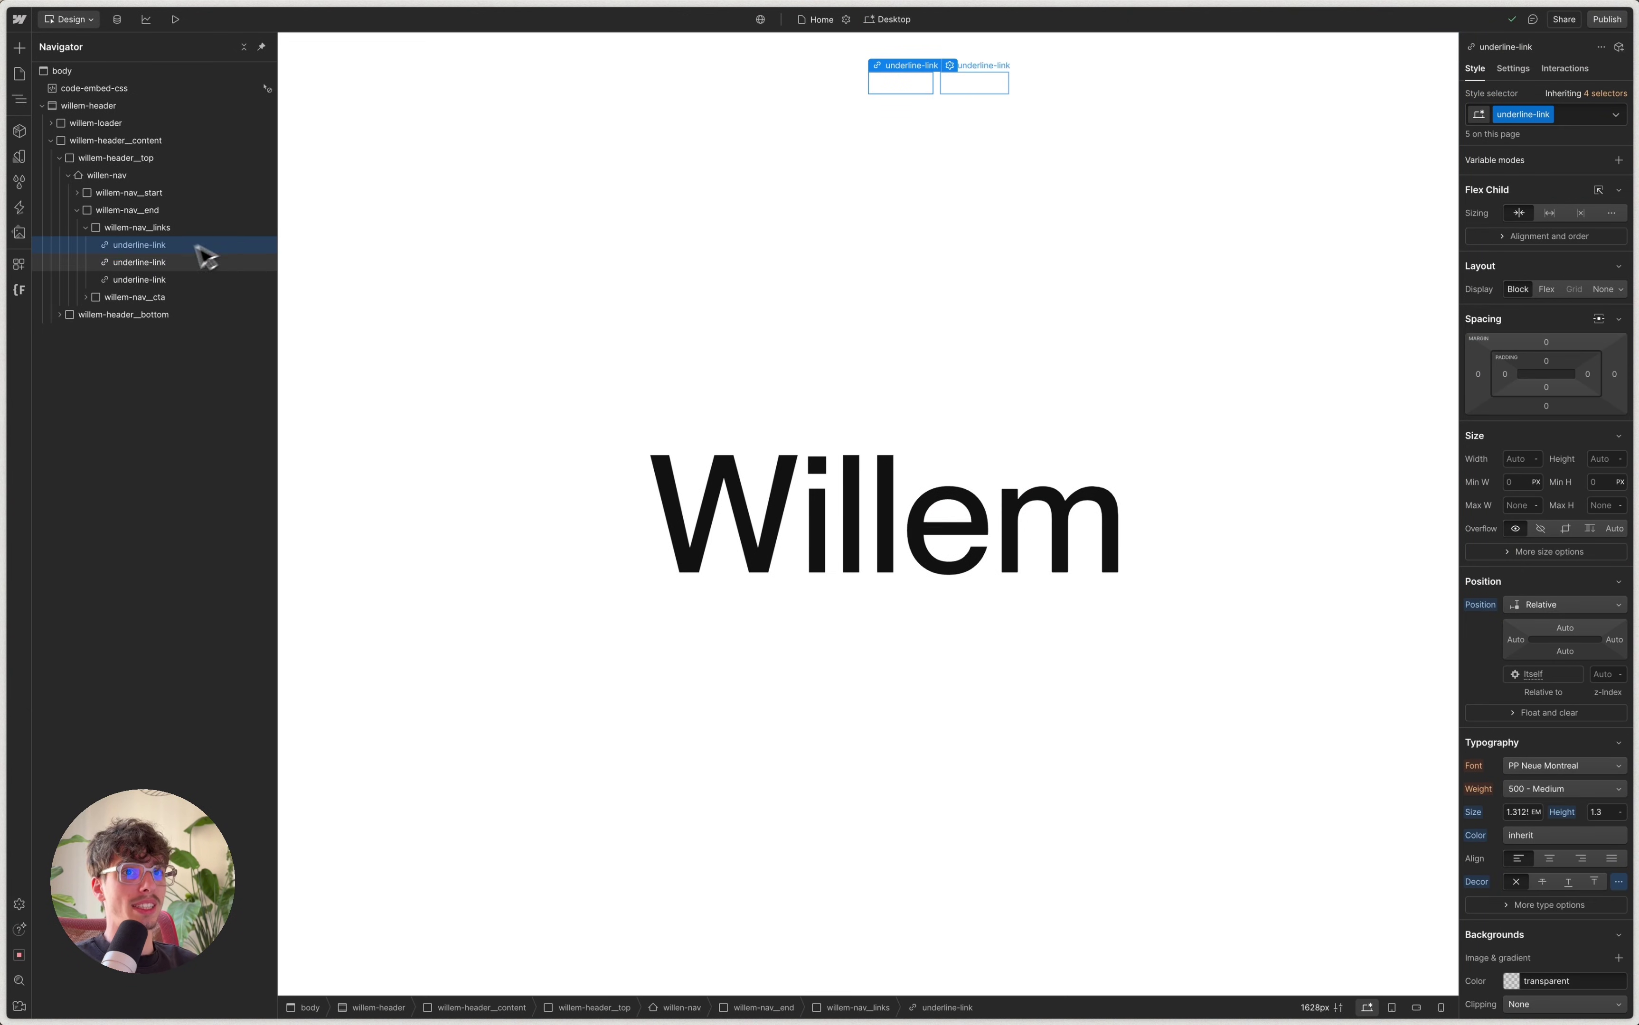
Set the first underline-link's element ID to 'test' in its Settings.
key("d")
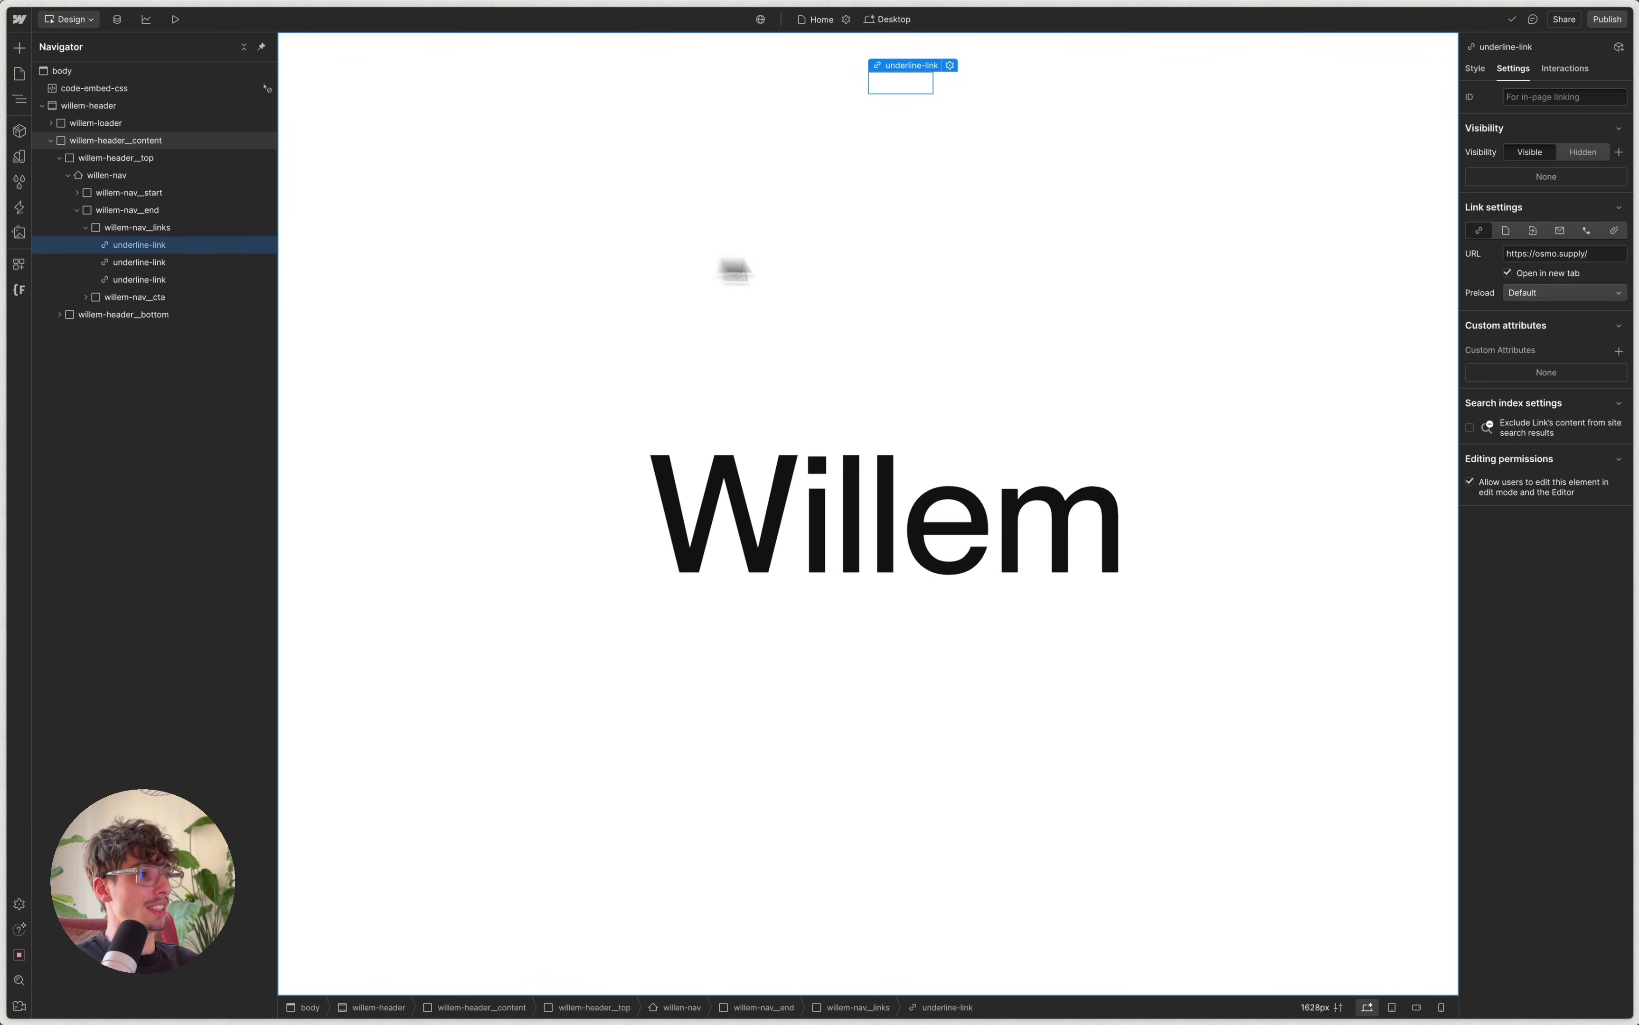
left_click(1536, 97)
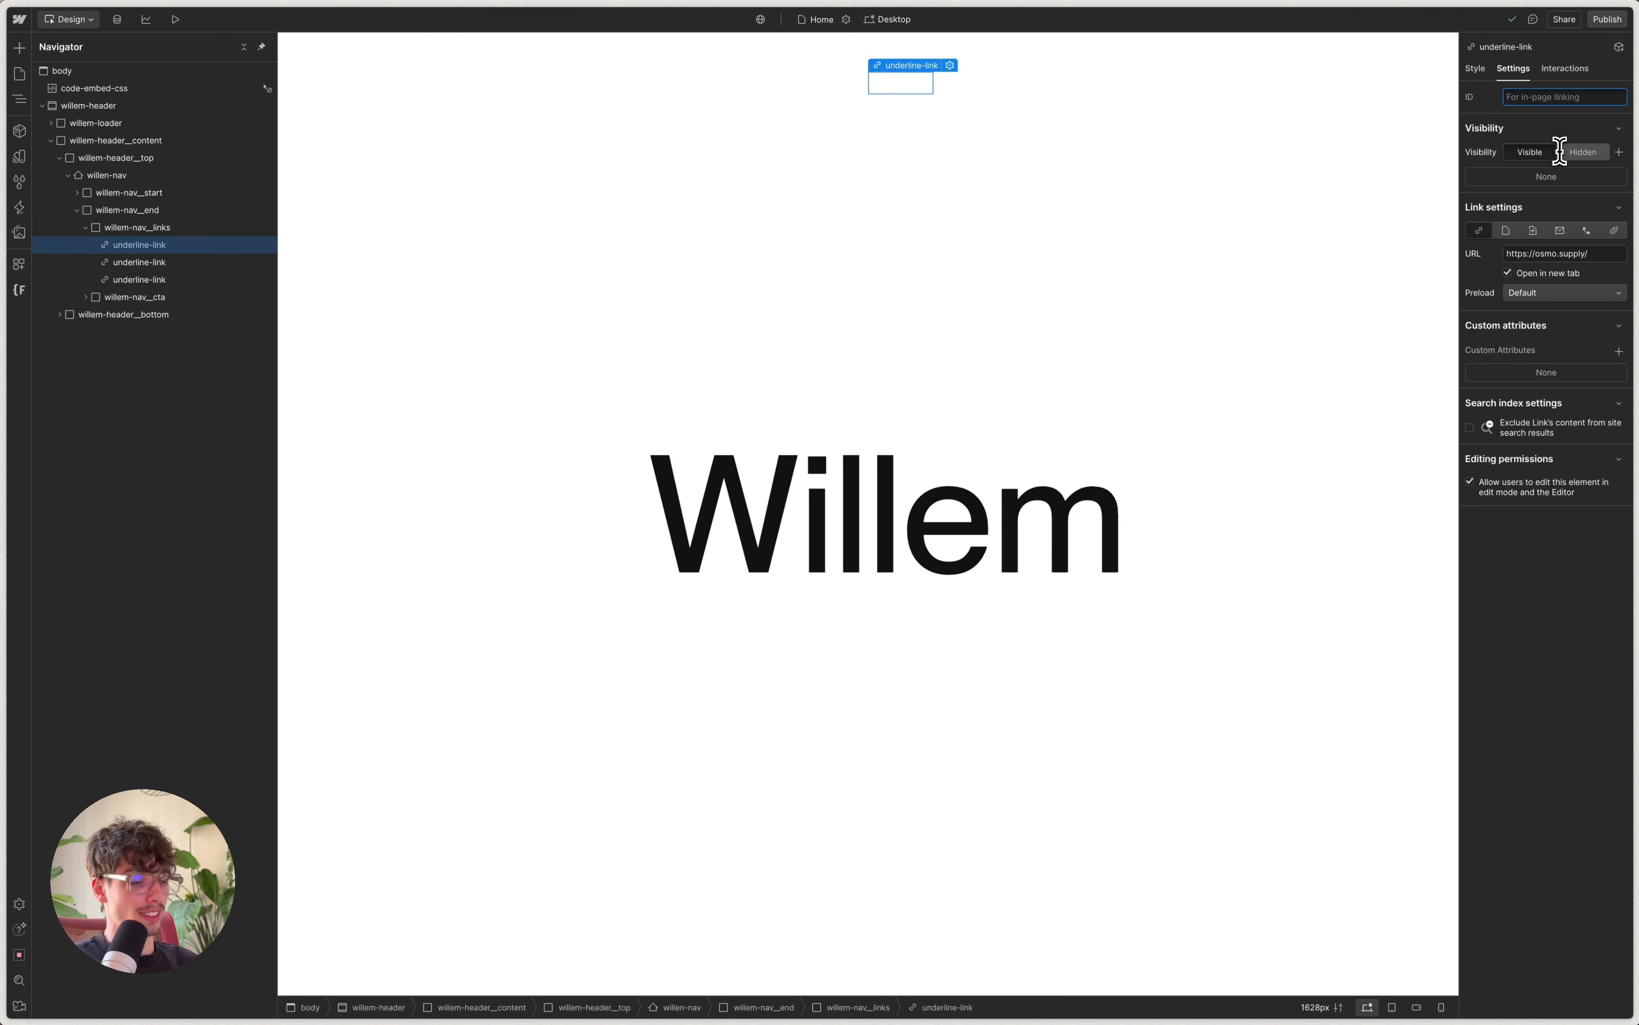
type("test")
key("Return")
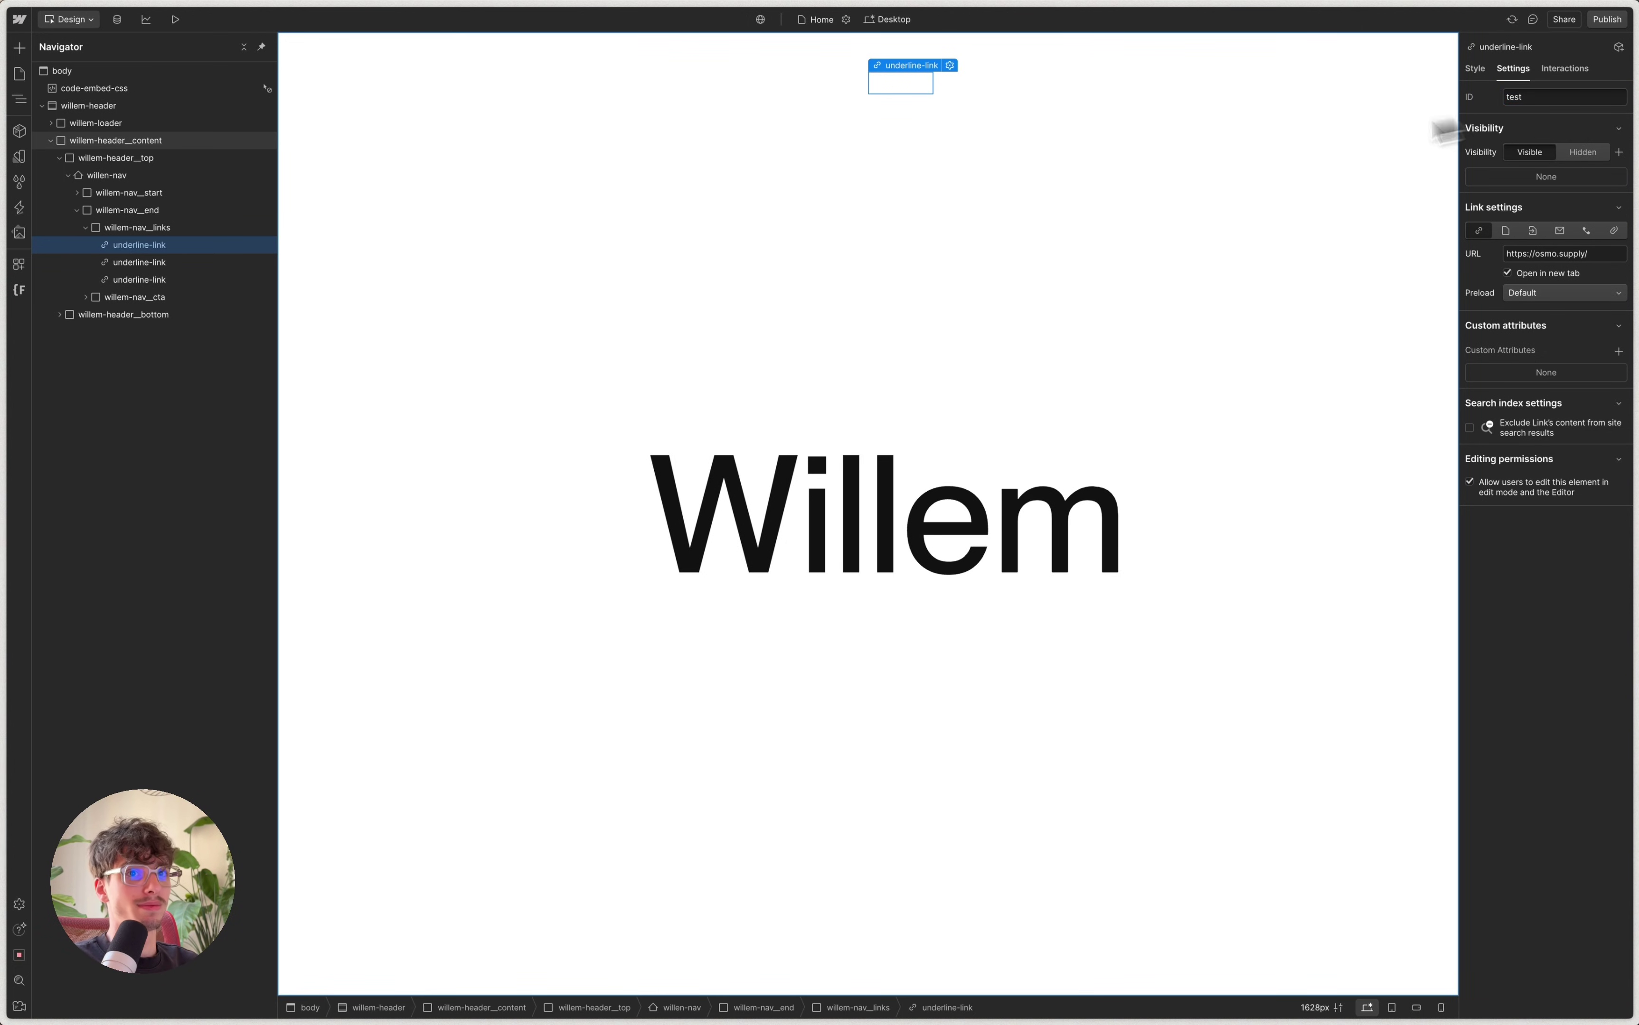
Reopen the 'projects' nav link test action in the Willem Loading Animation interaction.
left_click(20, 210)
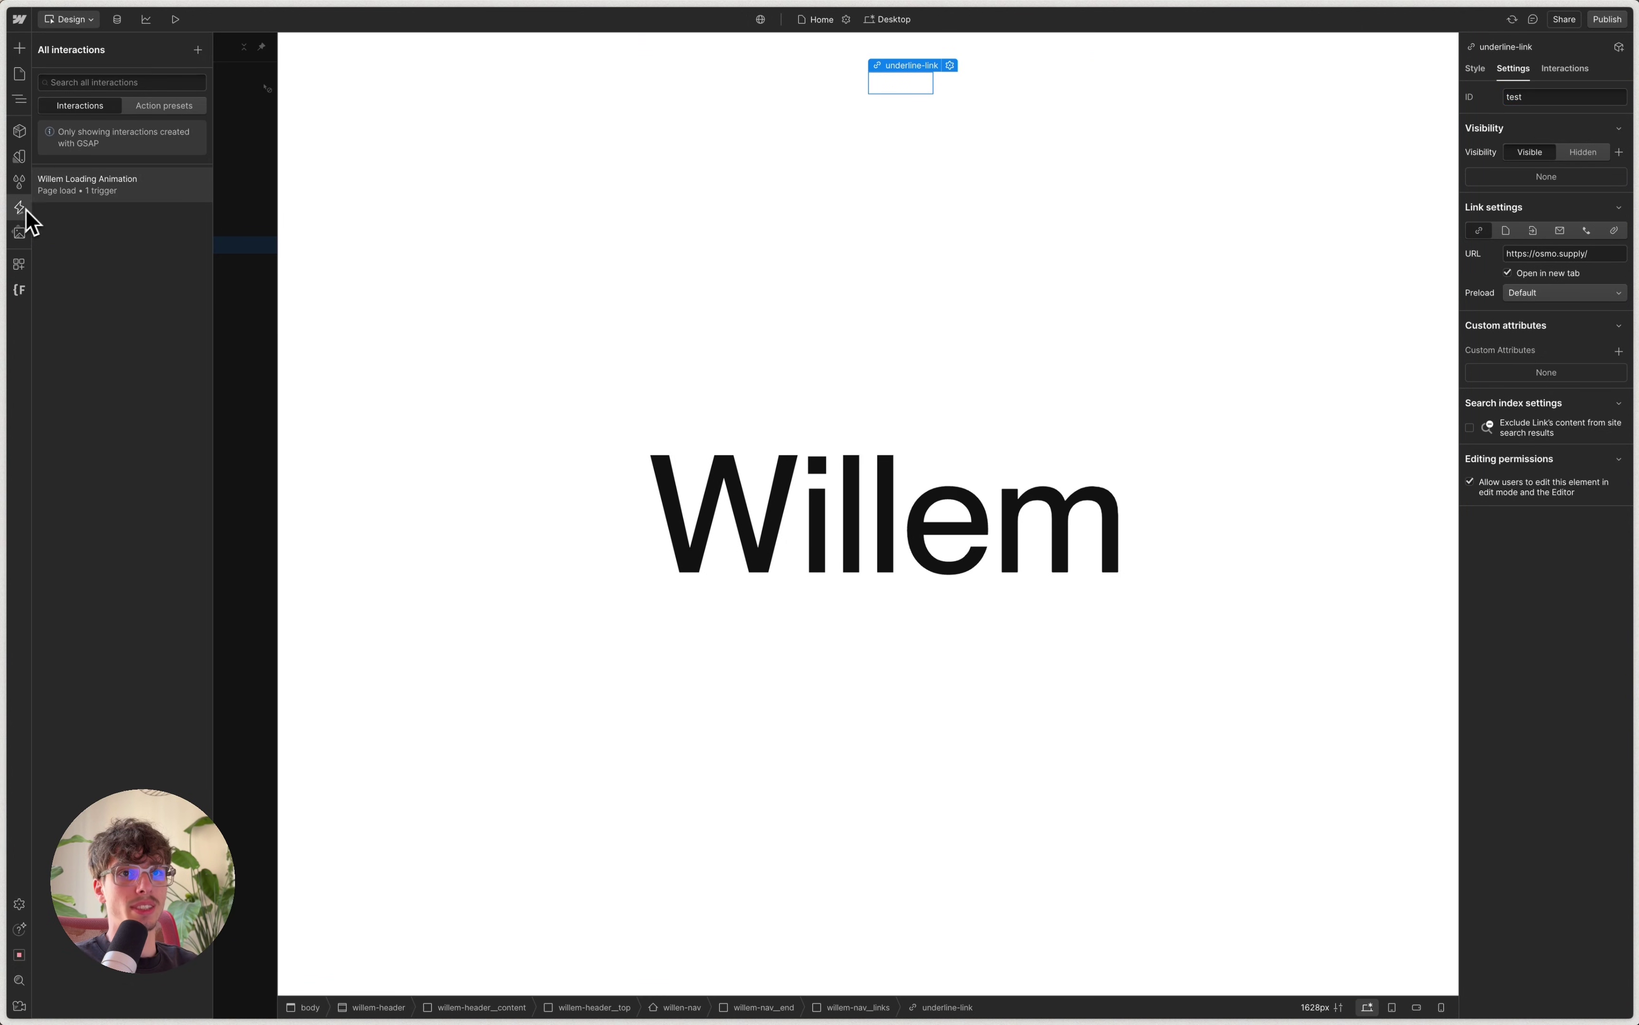
left_click(90, 192)
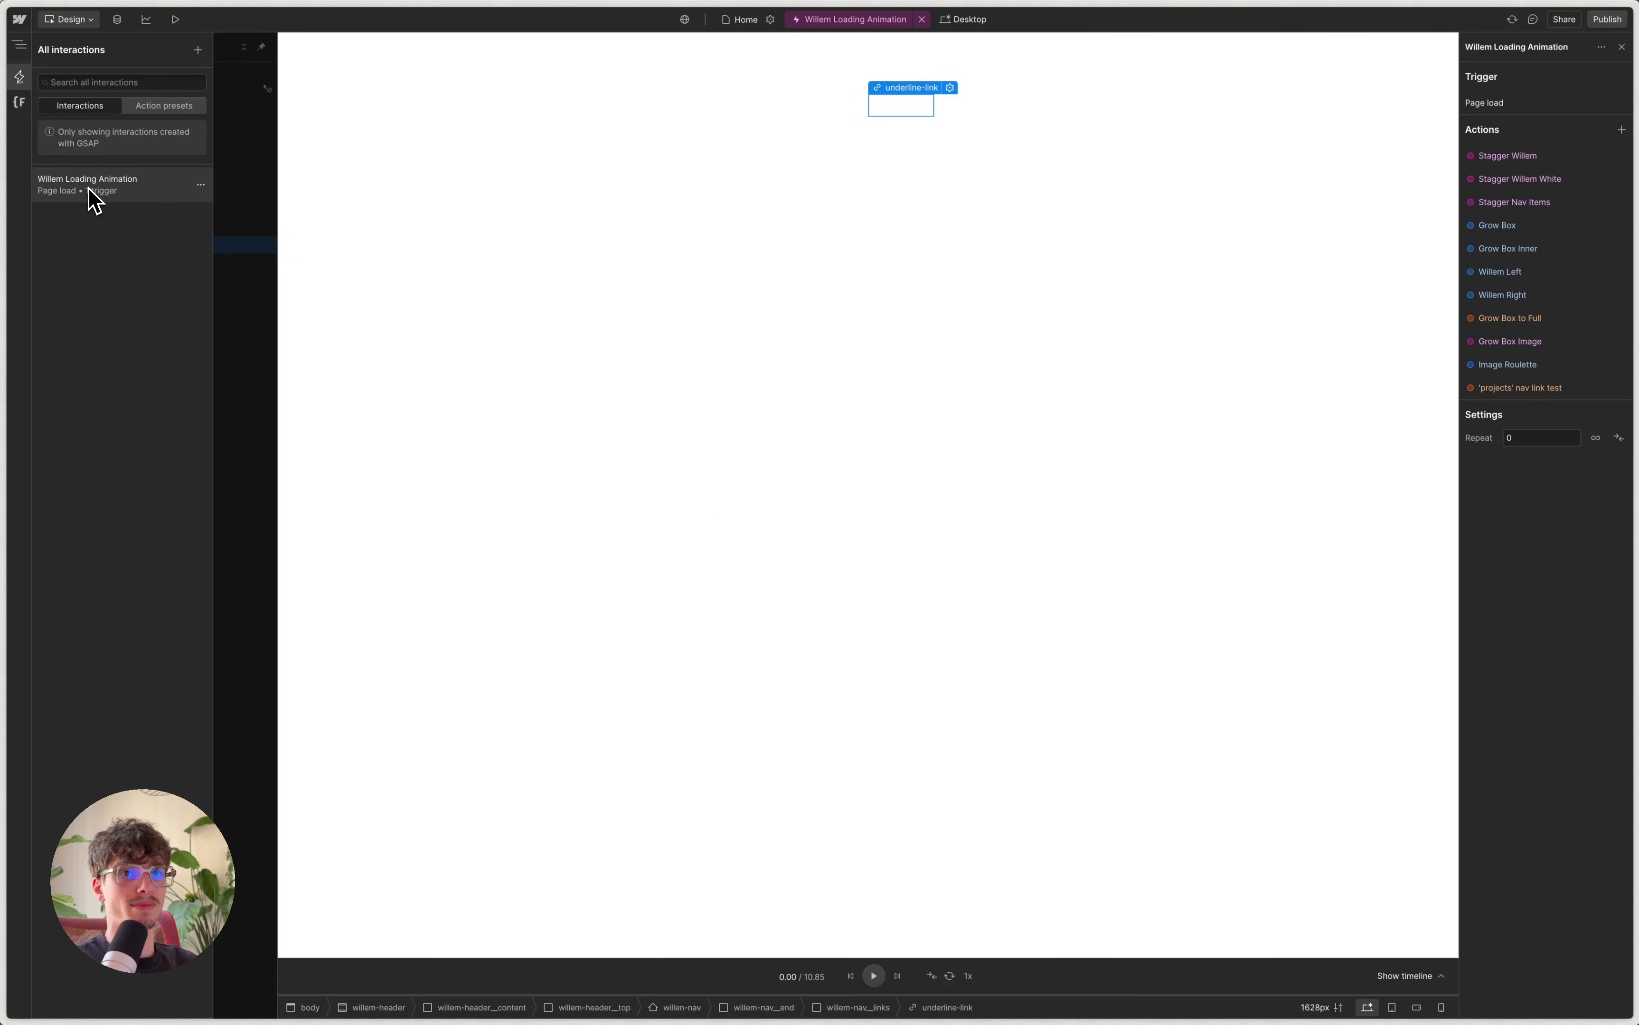
left_click(1525, 389)
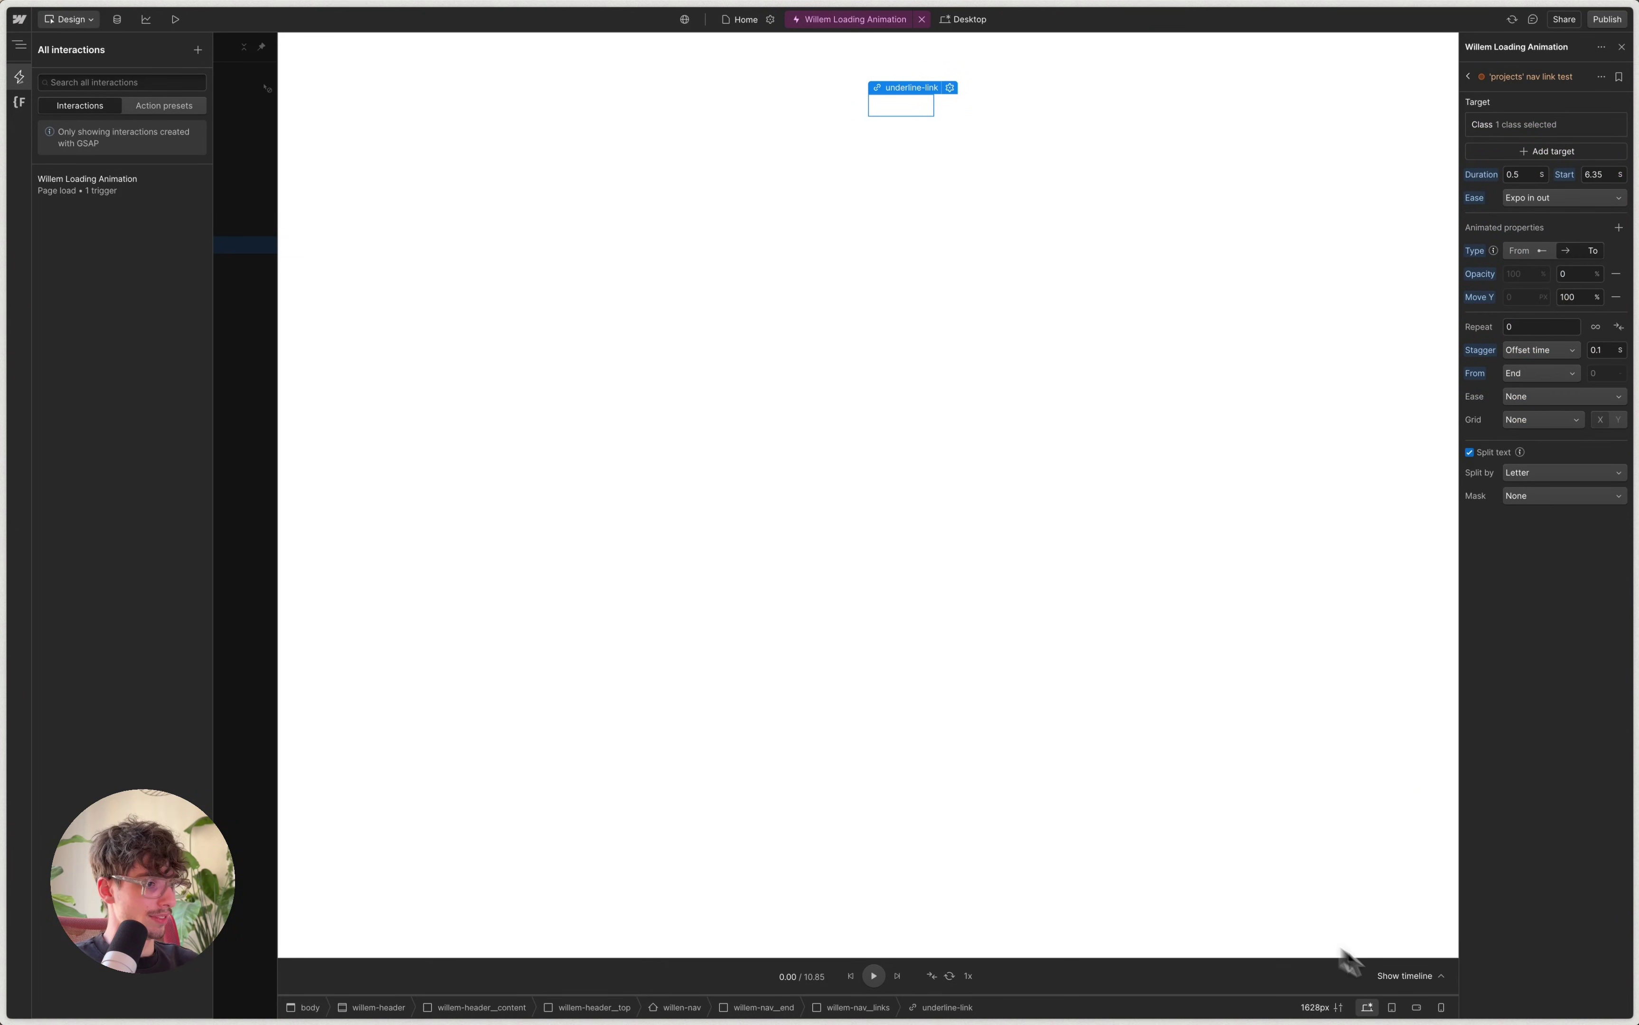
left_click(1408, 976)
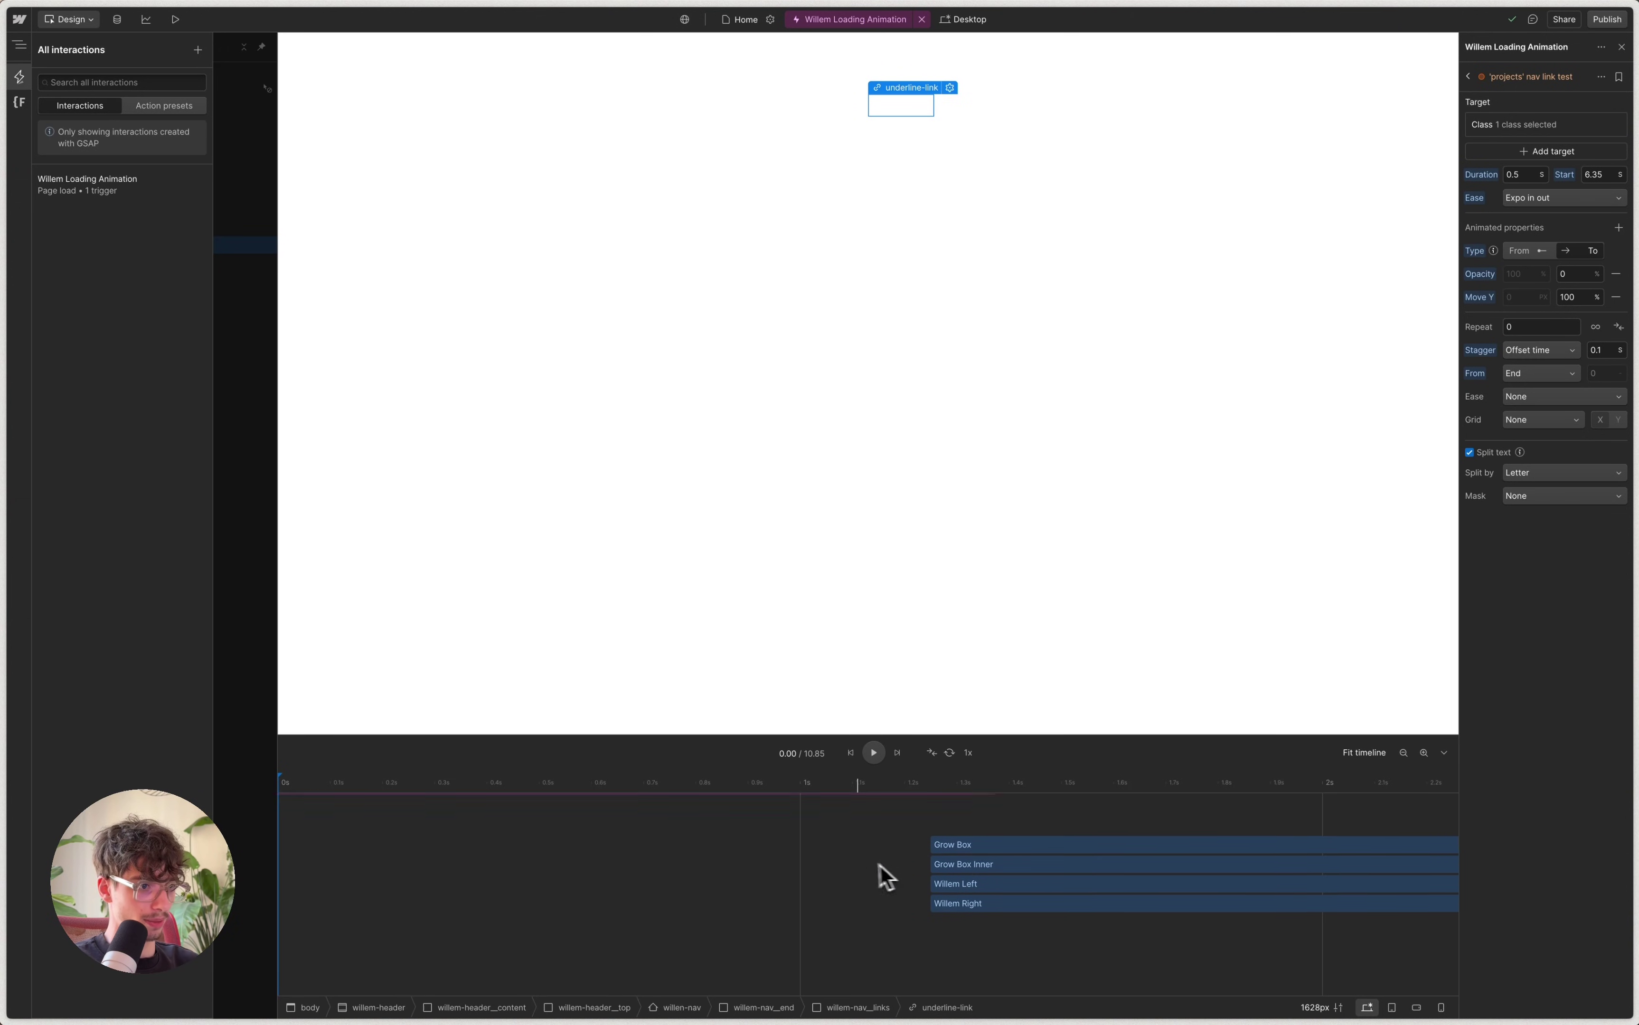
scroll(841, 883, "down", 5)
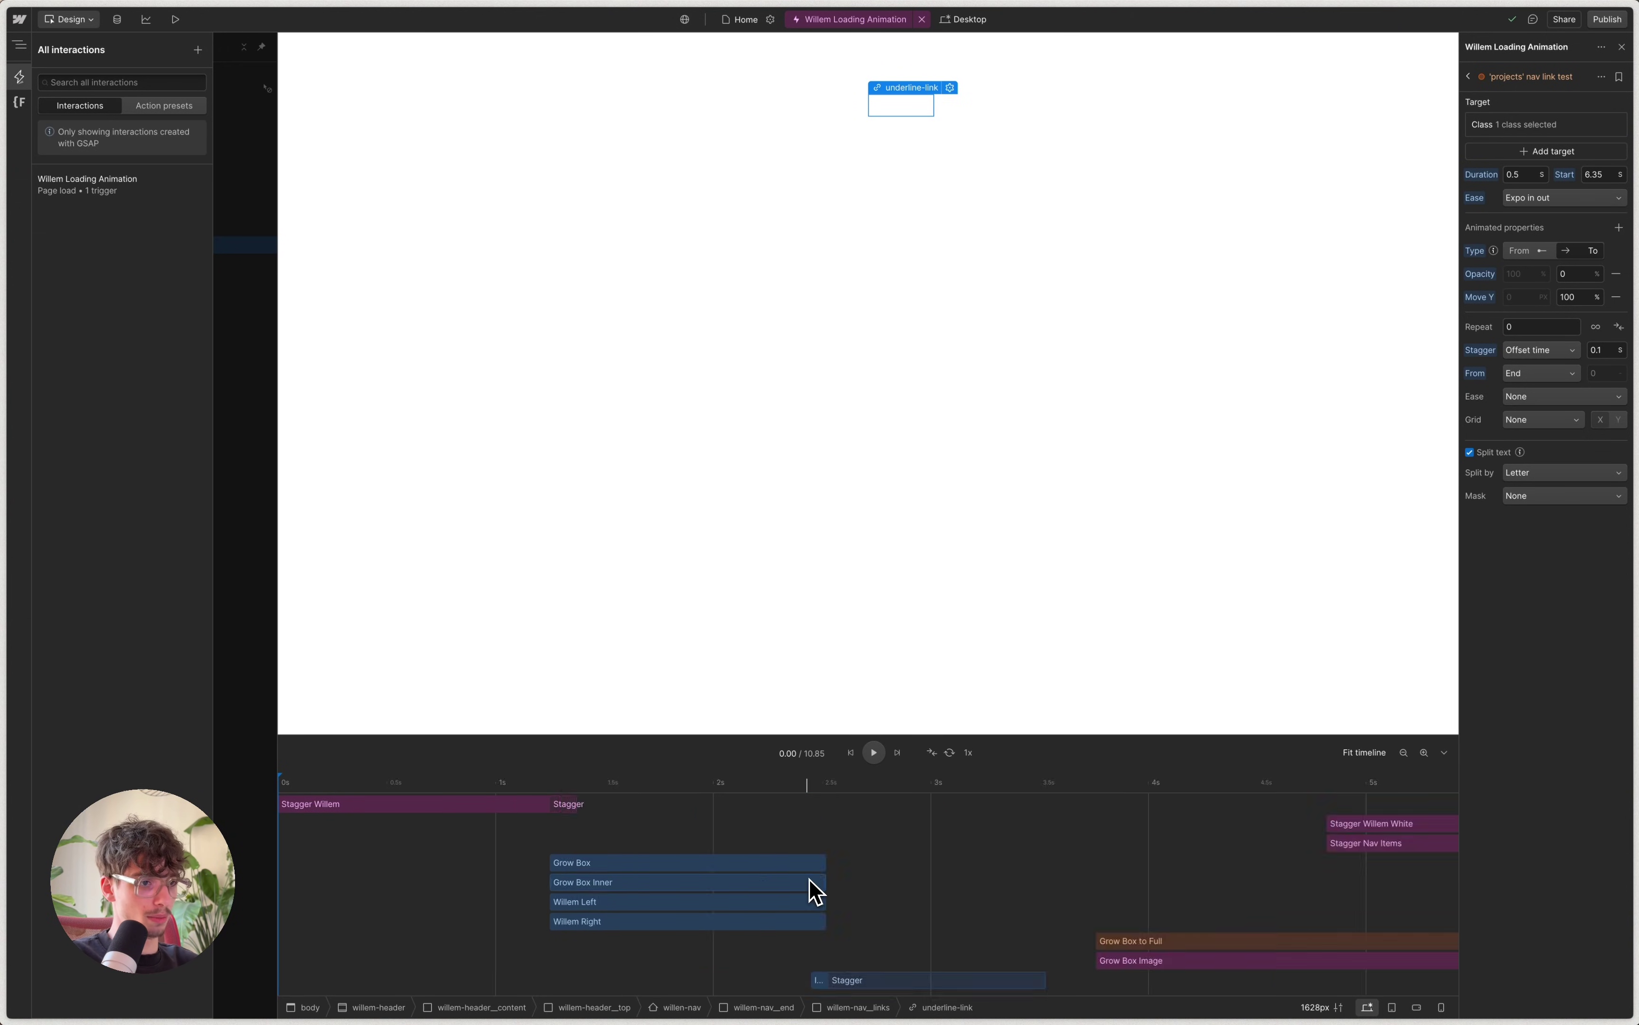
scroll(794, 892, "down", 2)
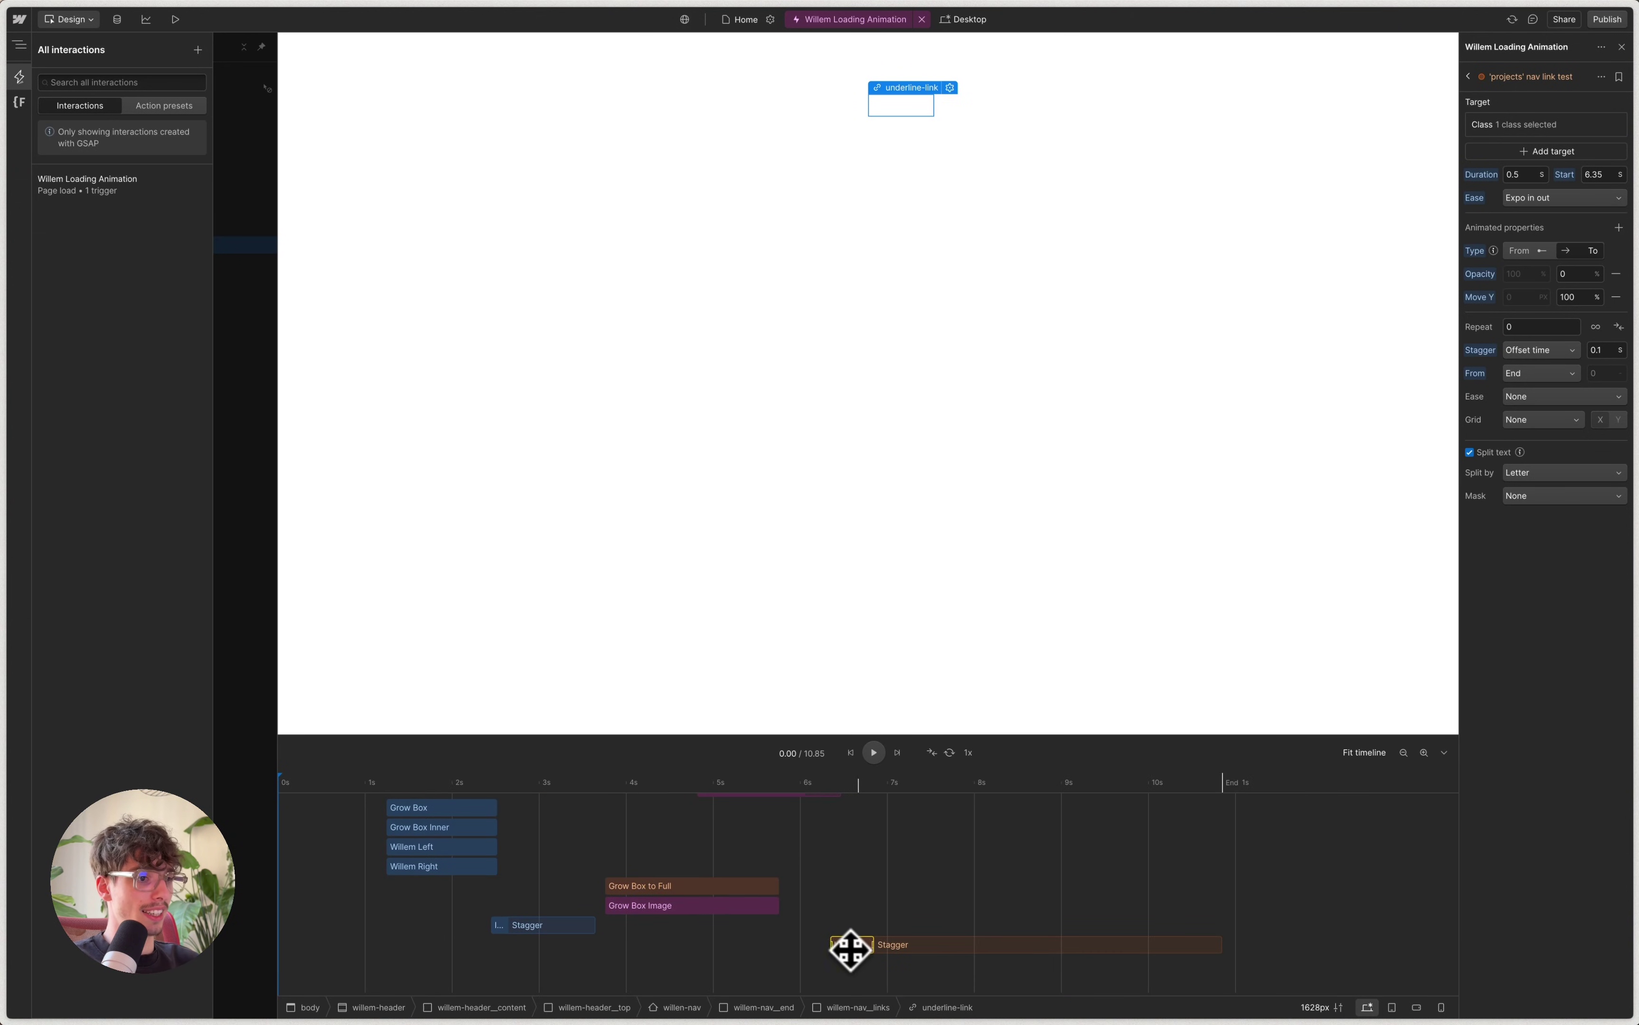
left_click_drag(849, 945, 1071, 801)
Change the action's target from class to Element ID 'test'.
left_click(1519, 133)
left_click(1553, 177)
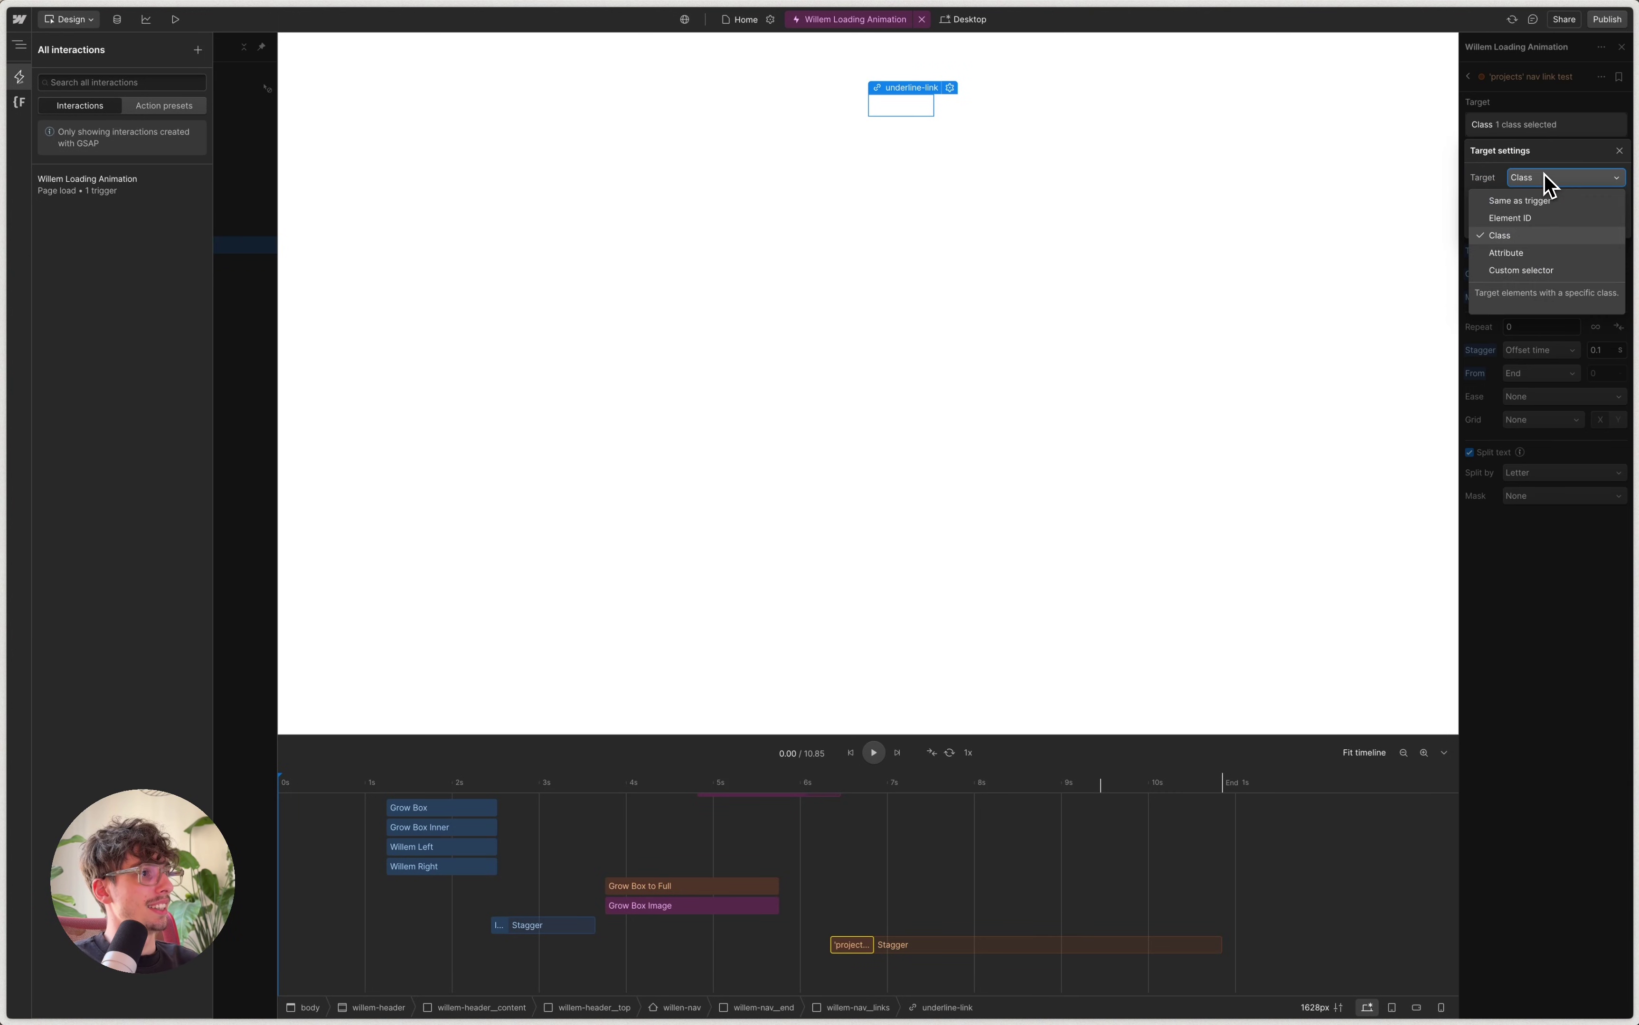
left_click(1529, 214)
type("test")
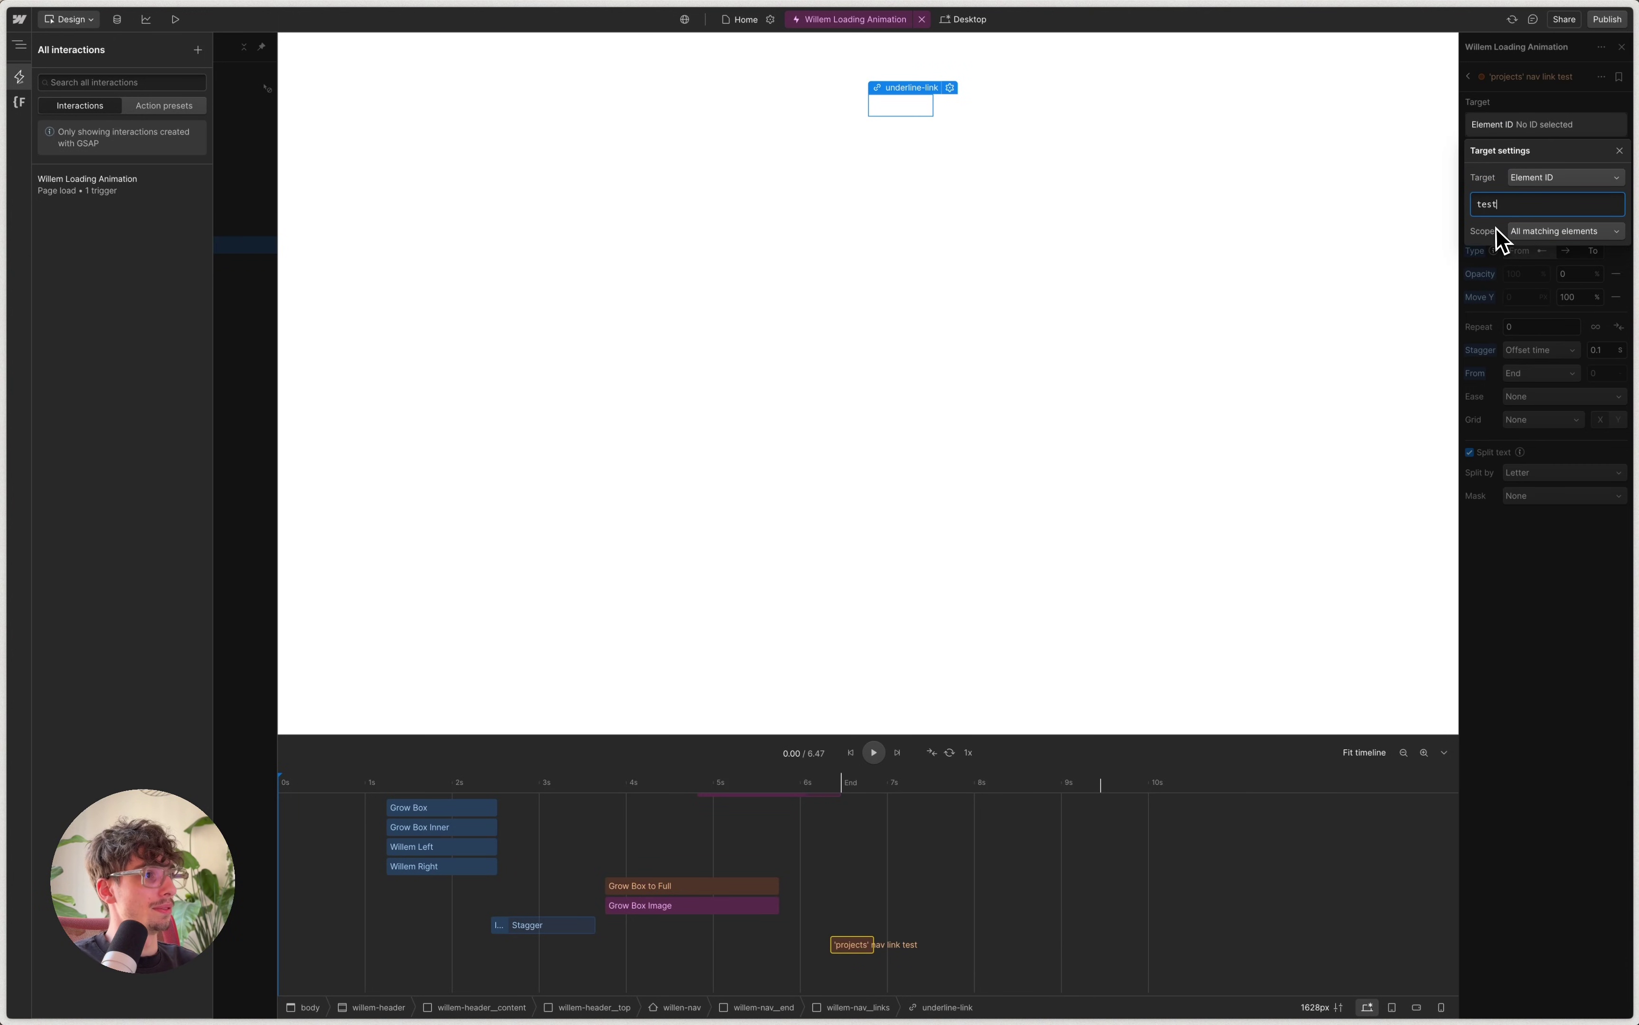
key("Return")
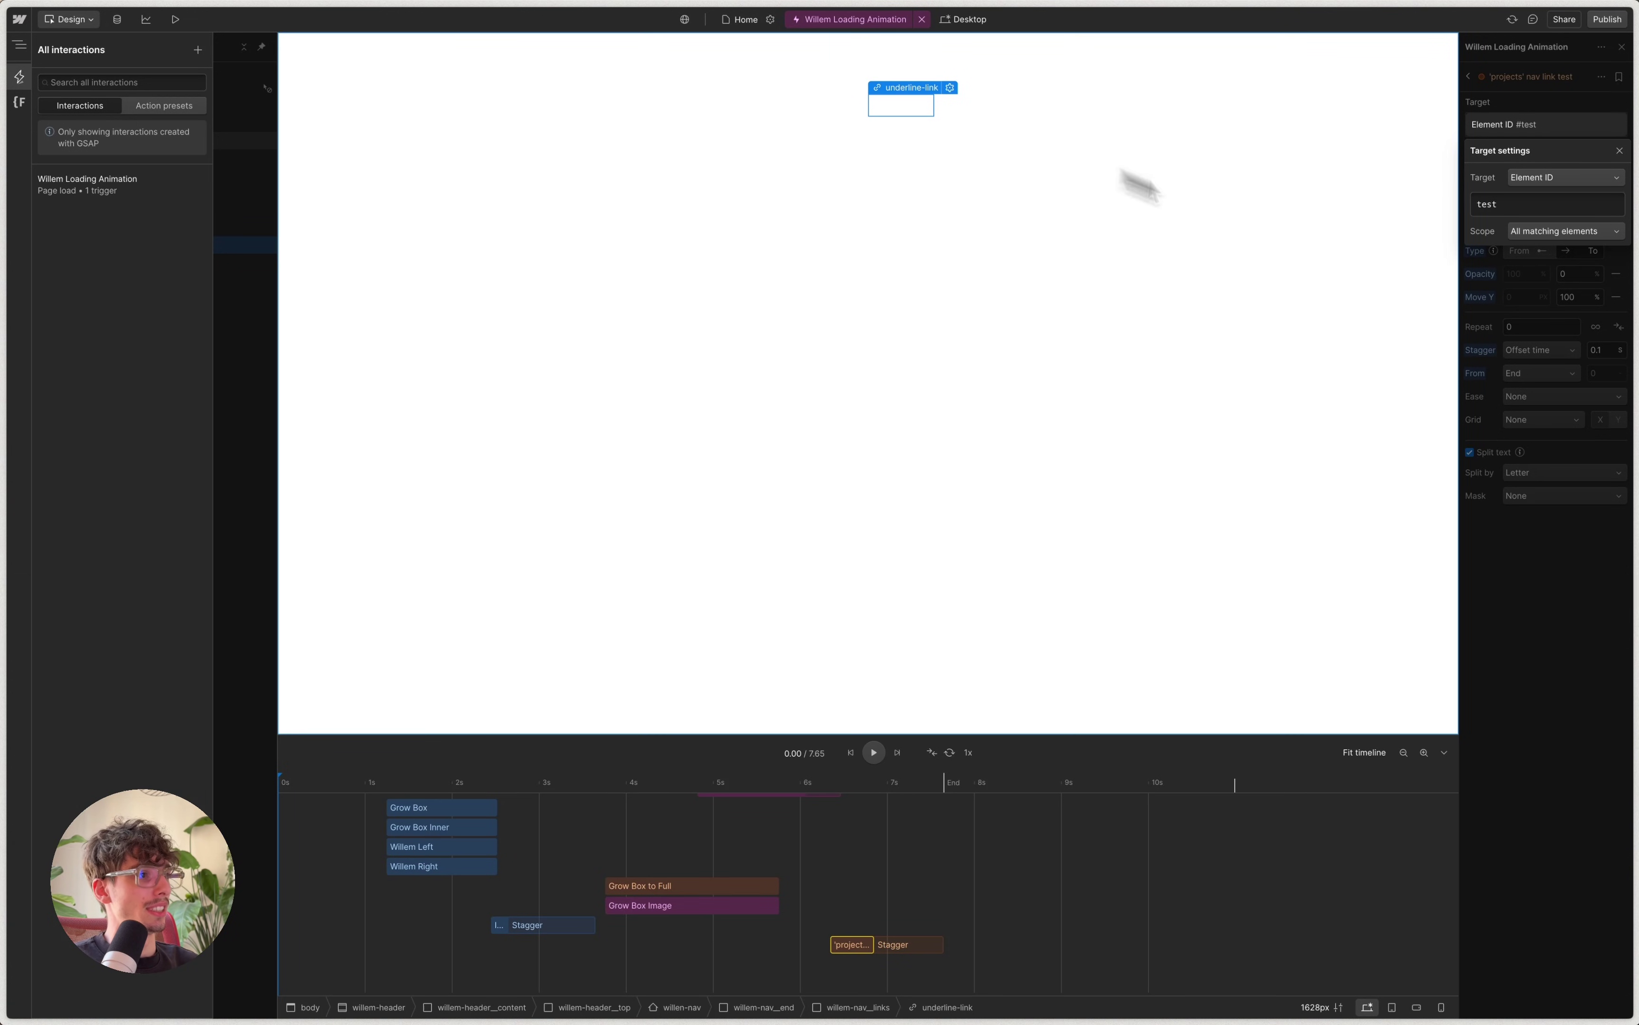
Scrub the preview near 6 s to confirm only Projects animates, then return to Actions.
left_click(1484, 298)
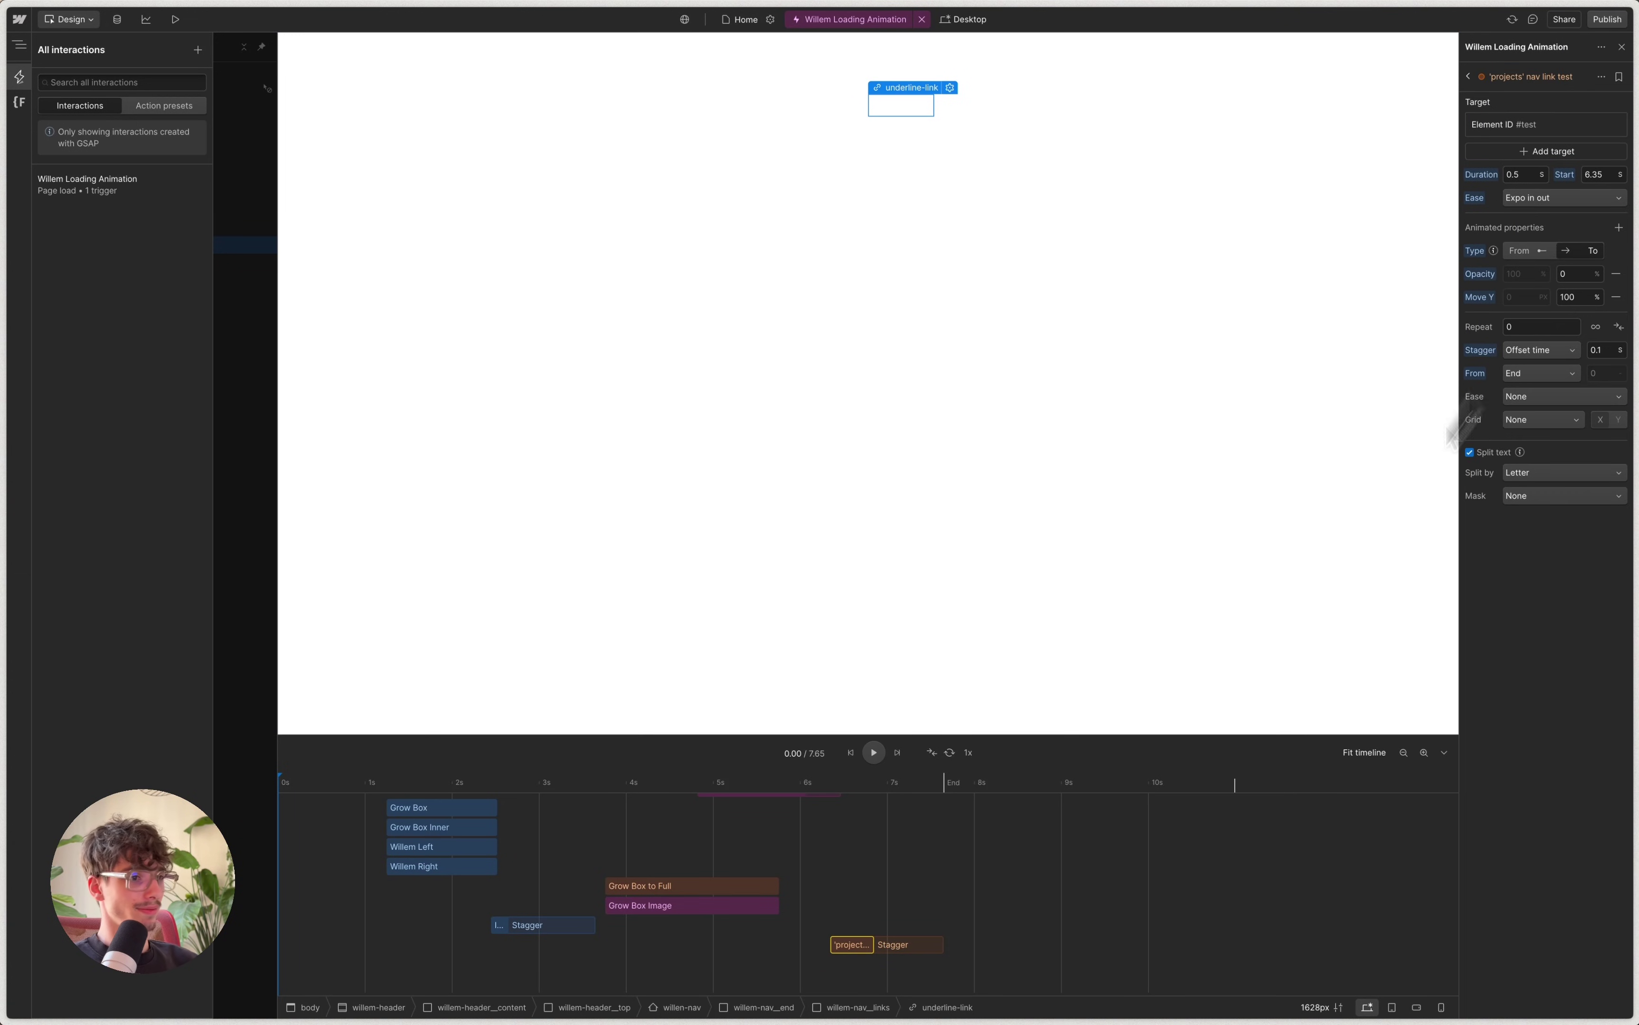
left_click(804, 783)
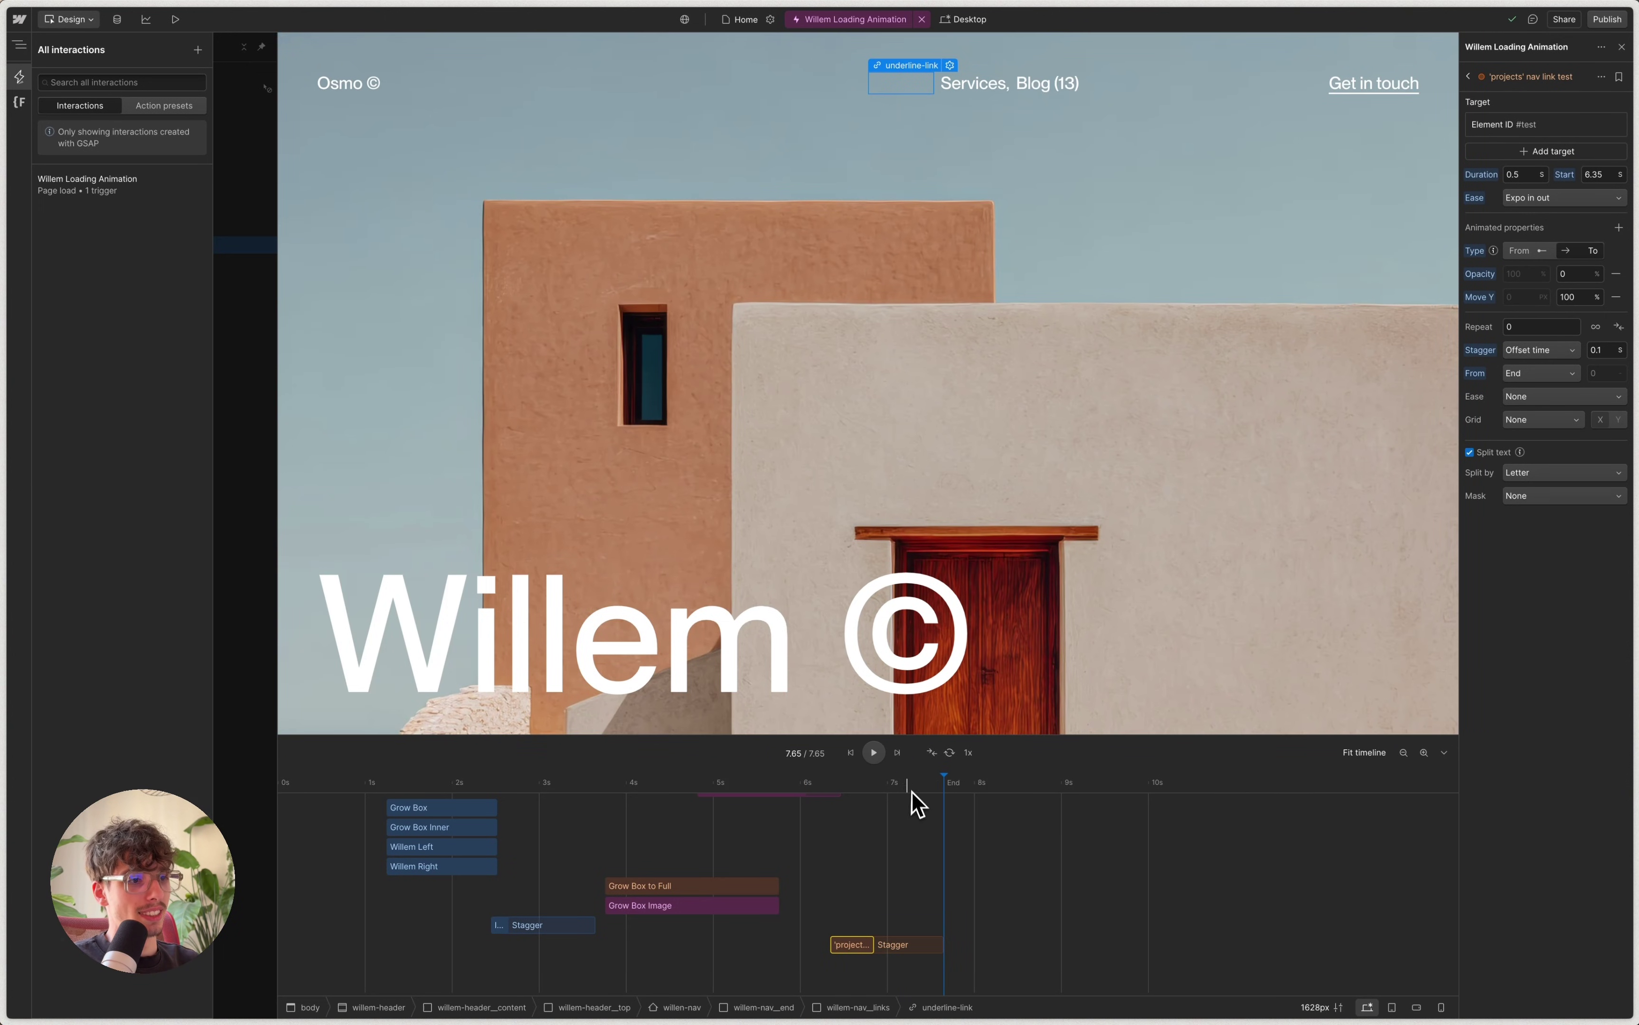
left_click_drag(871, 783, 842, 787)
key("Right")
key("Right")
key("Right")
key("Right")
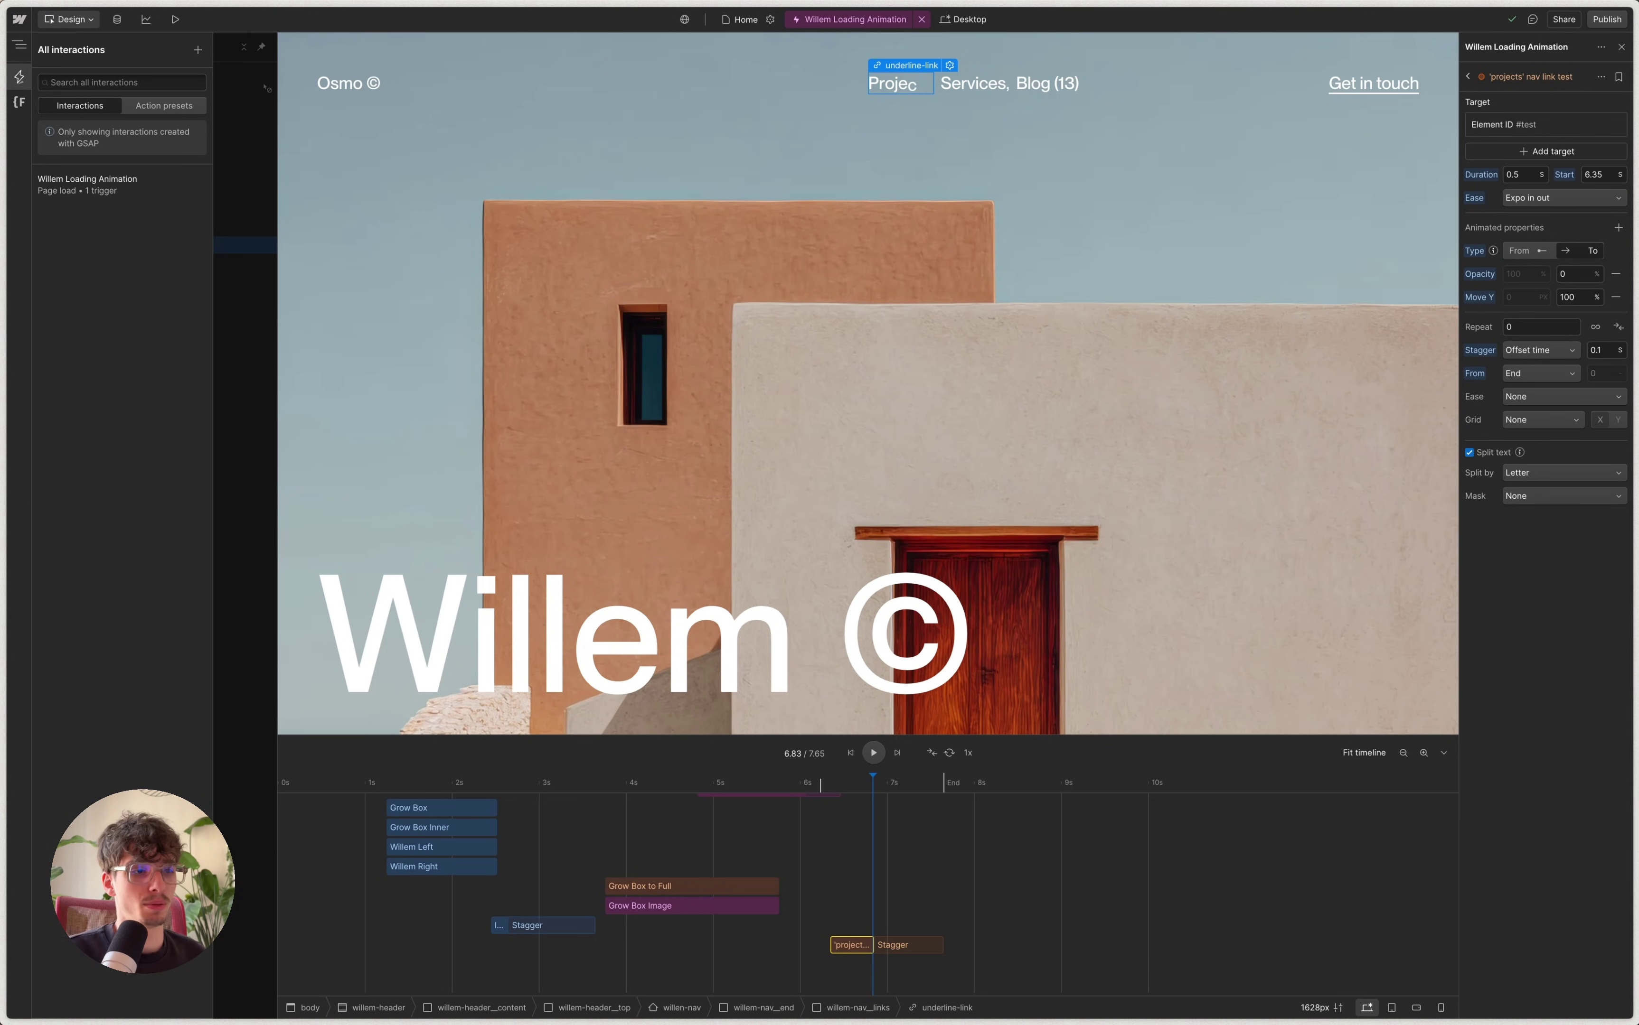
left_click(811, 897)
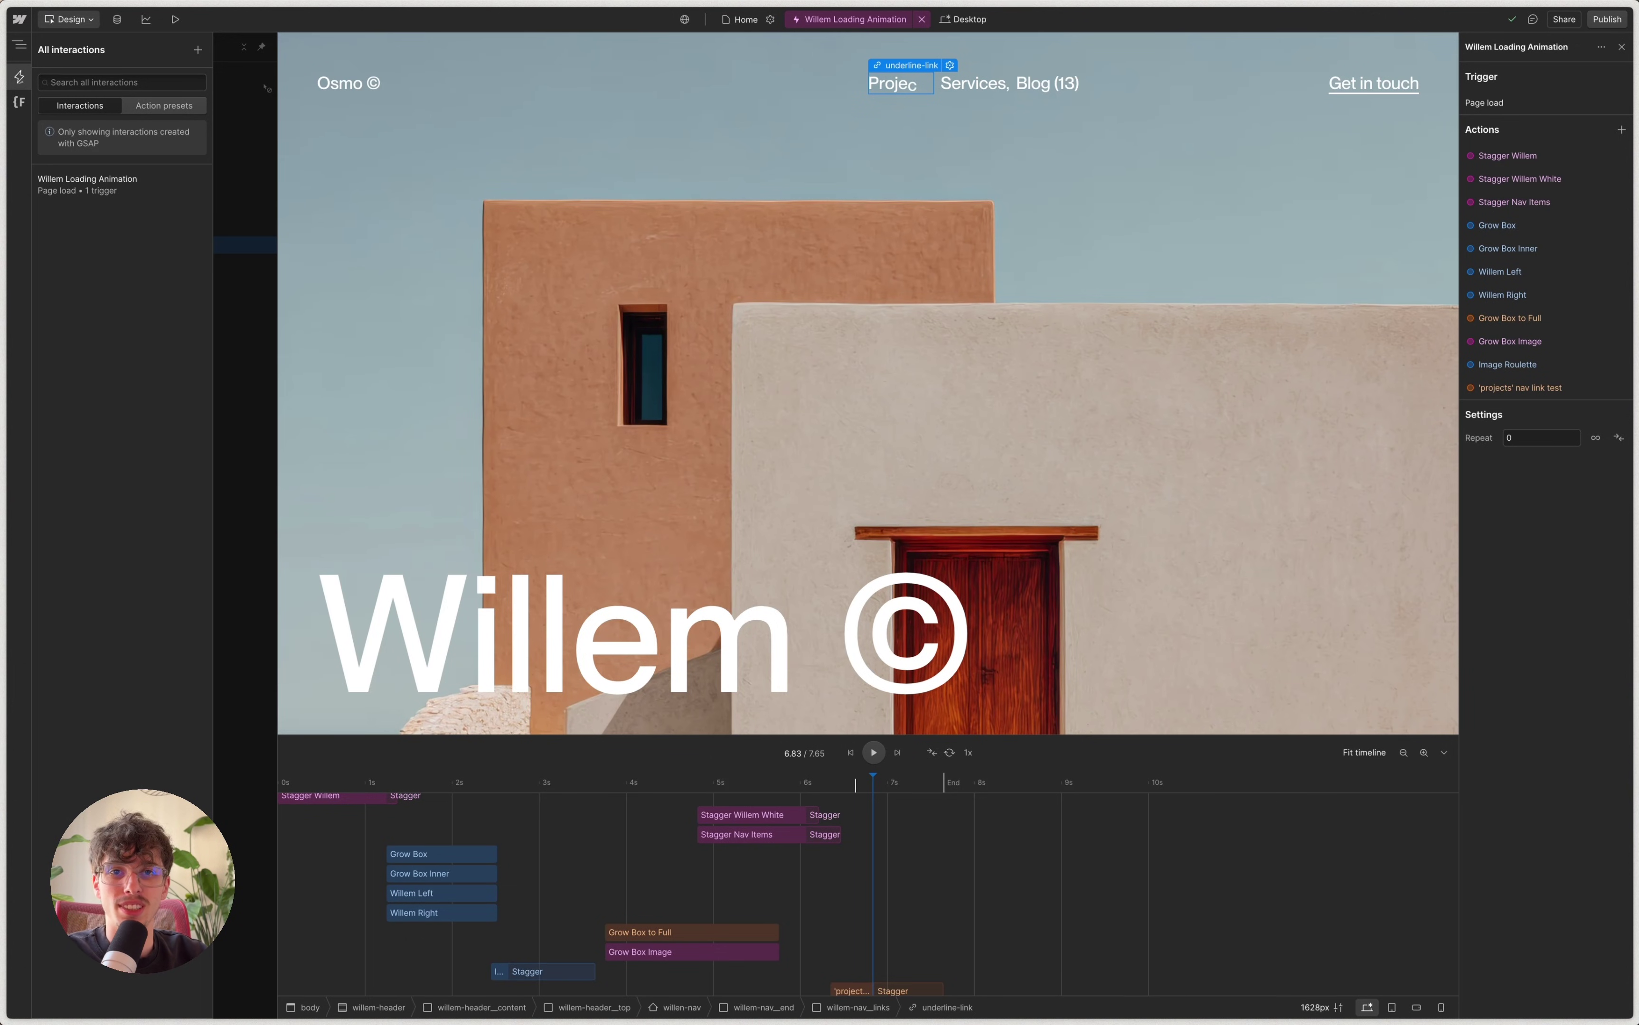
left_click(790, 783)
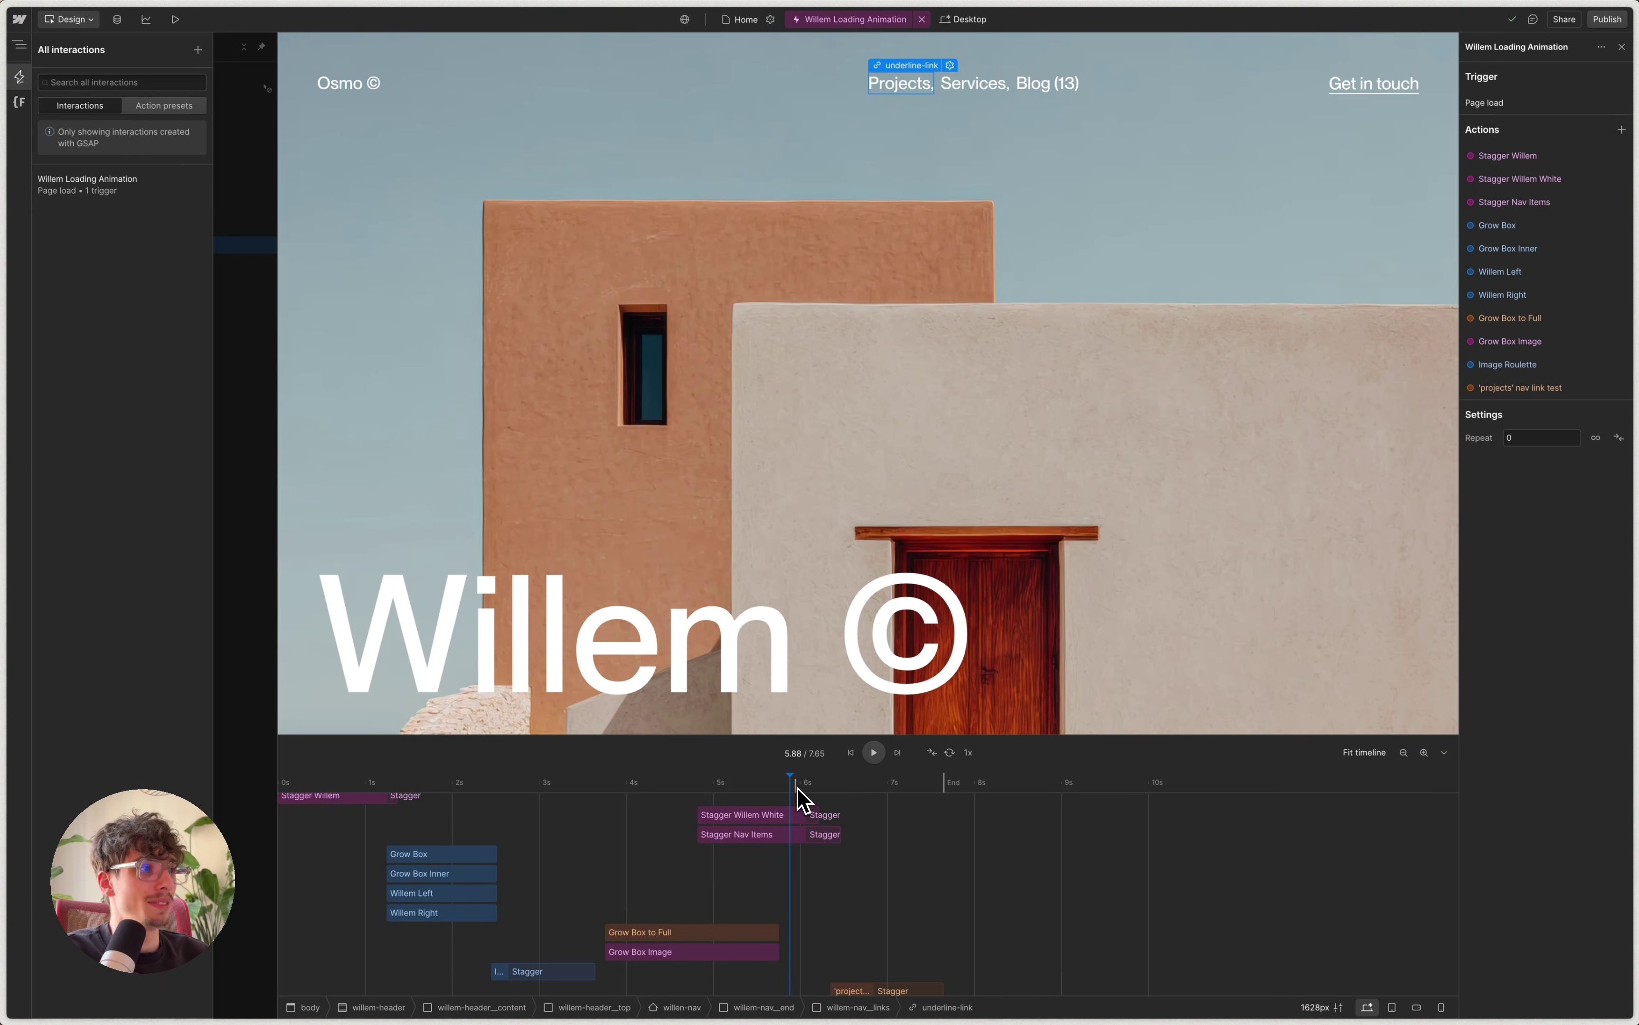
left_click_drag(803, 785, 836, 790)
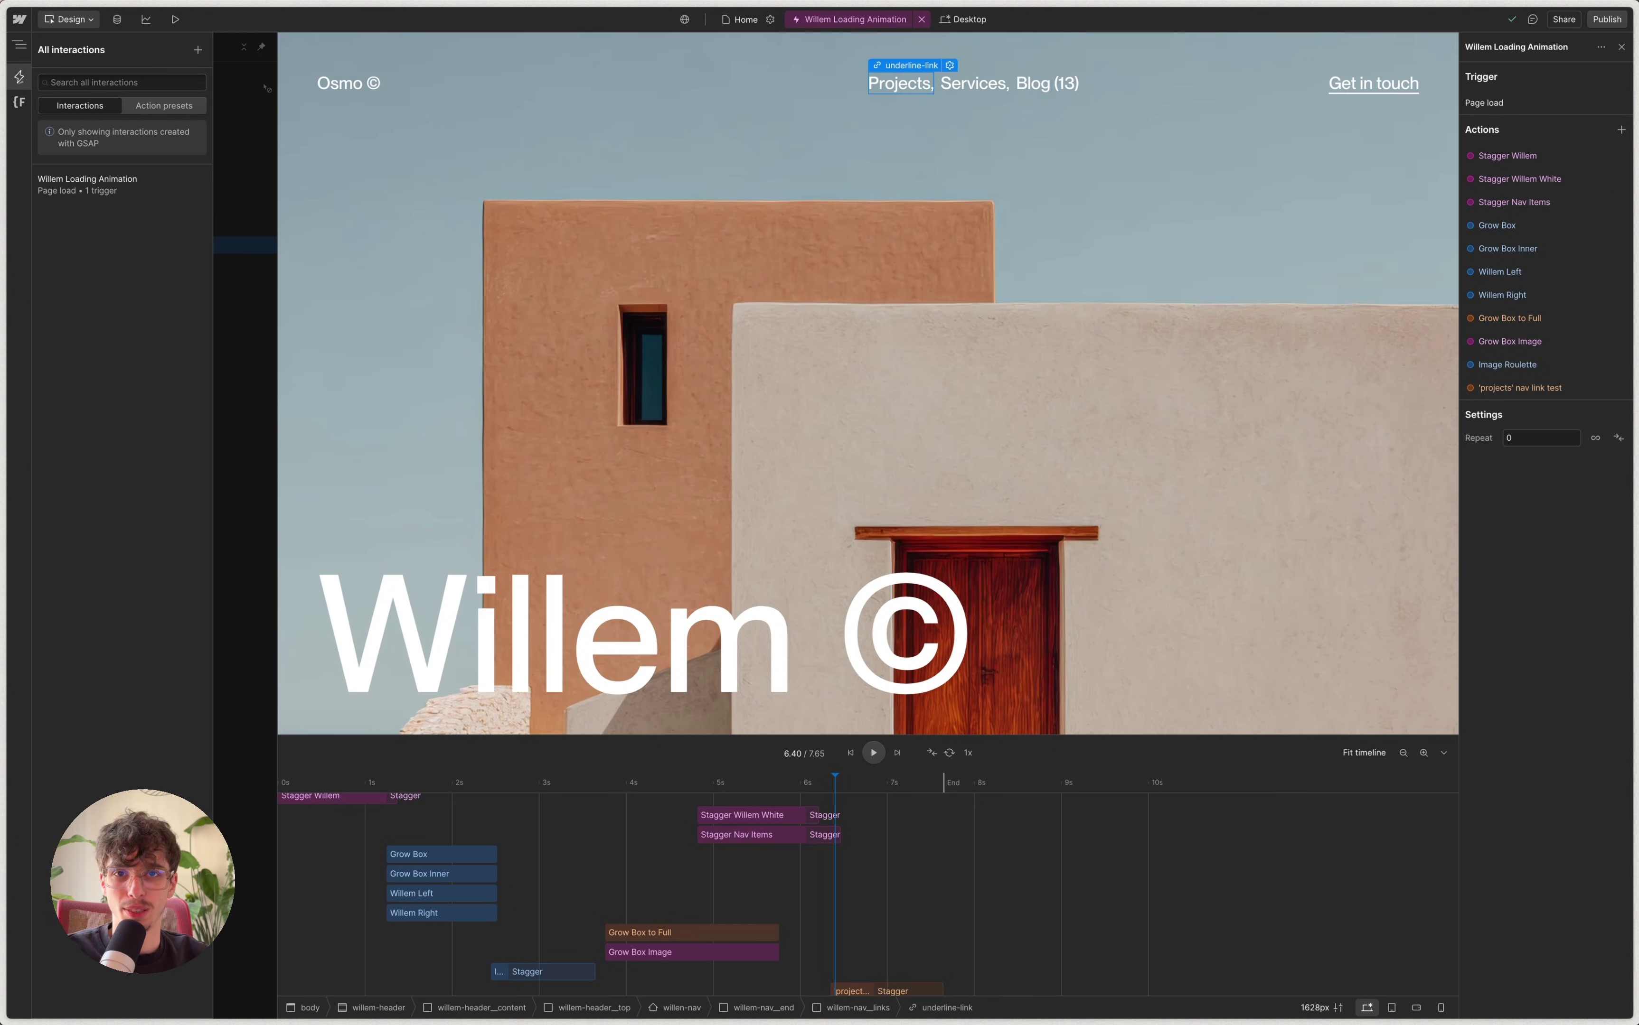